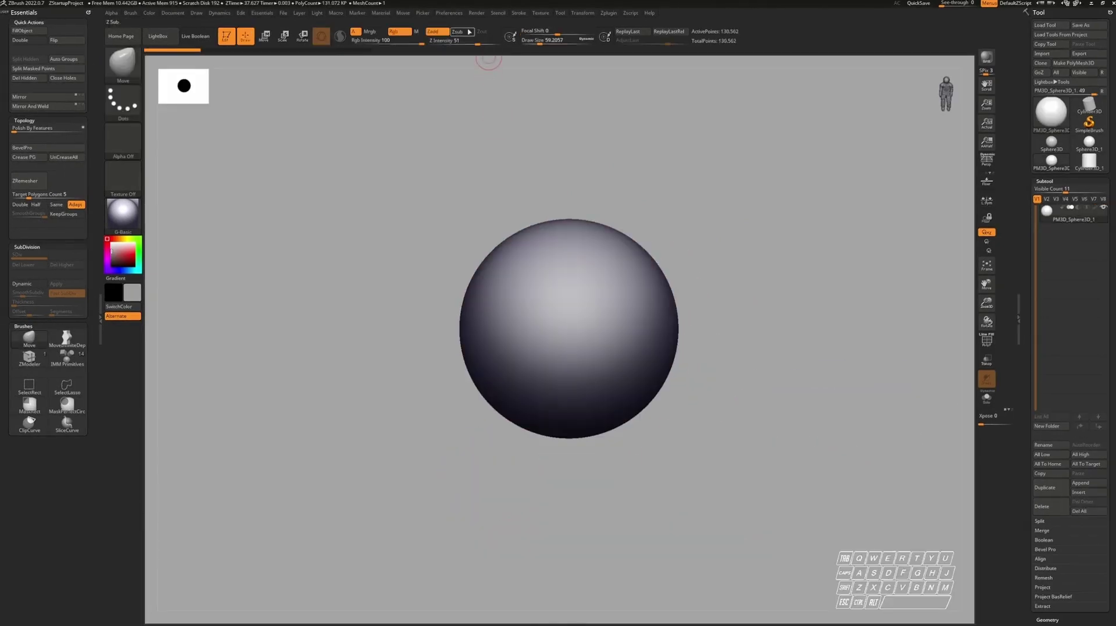
- Load a saved custom interface layout from the preferences
left_click(457, 13)
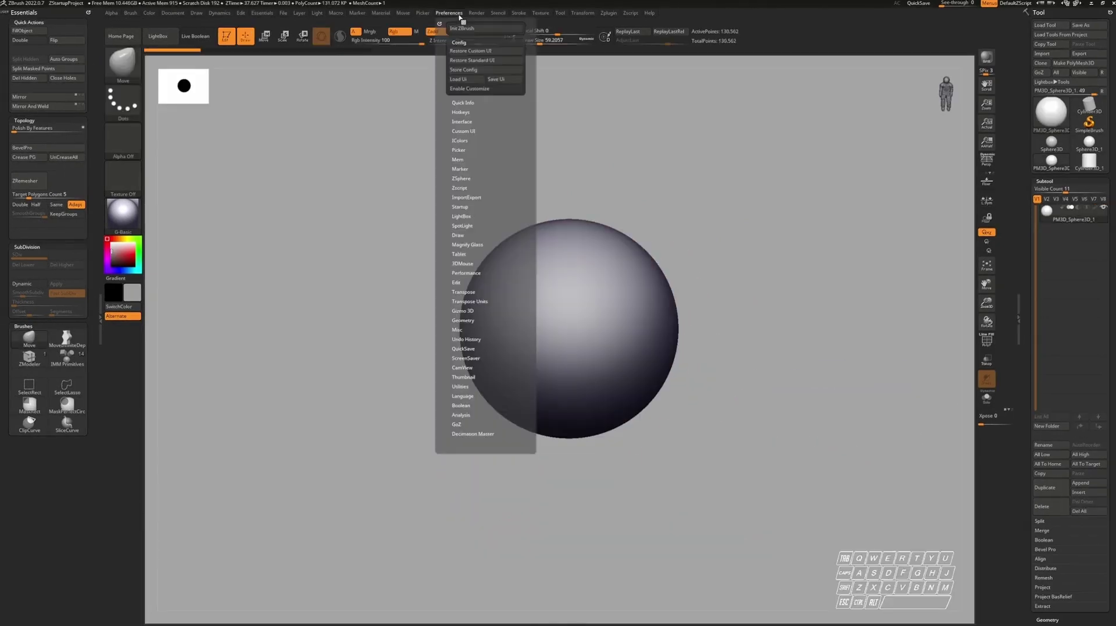
left_click(465, 79)
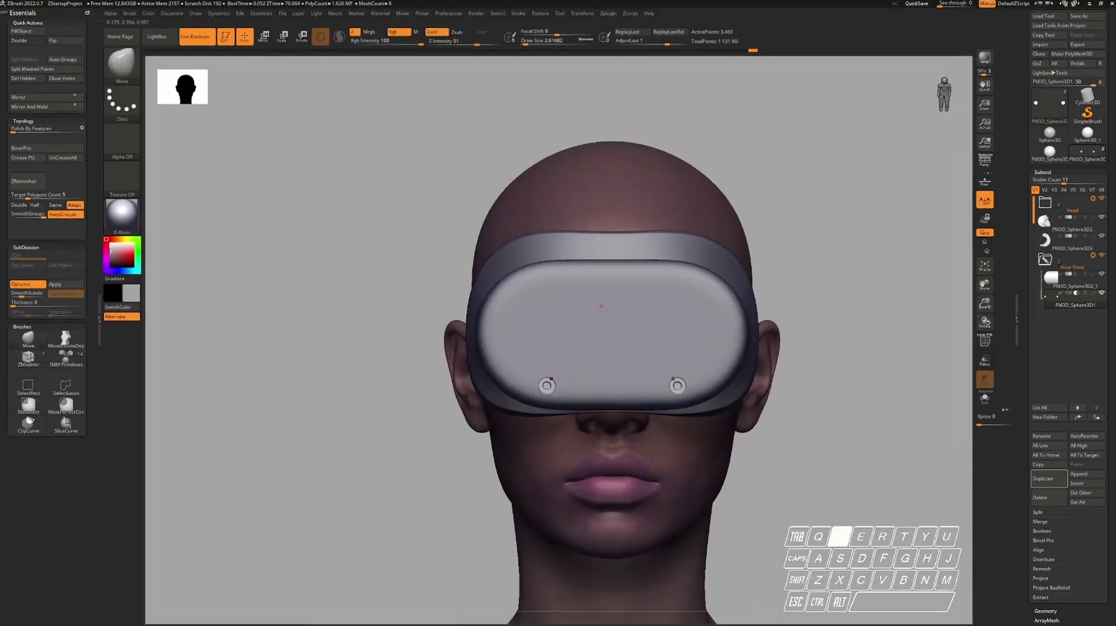
key("w")
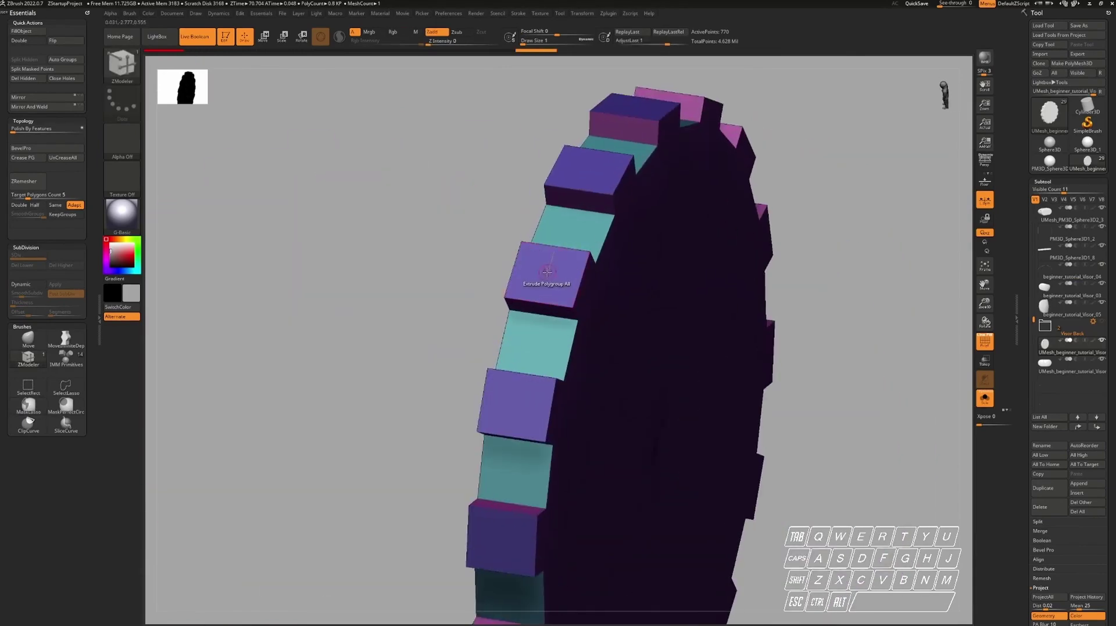
- Set the ZModeler edge action to Extrude Move and turn on dynamic subdivision for the toothed disc
key("space")
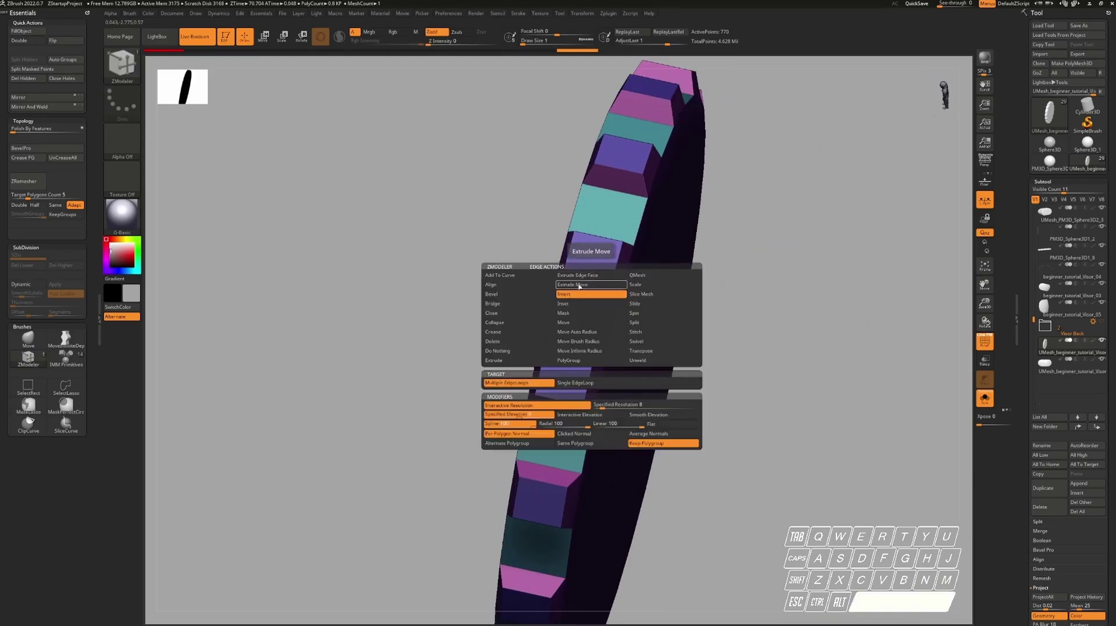
left_click(579, 285)
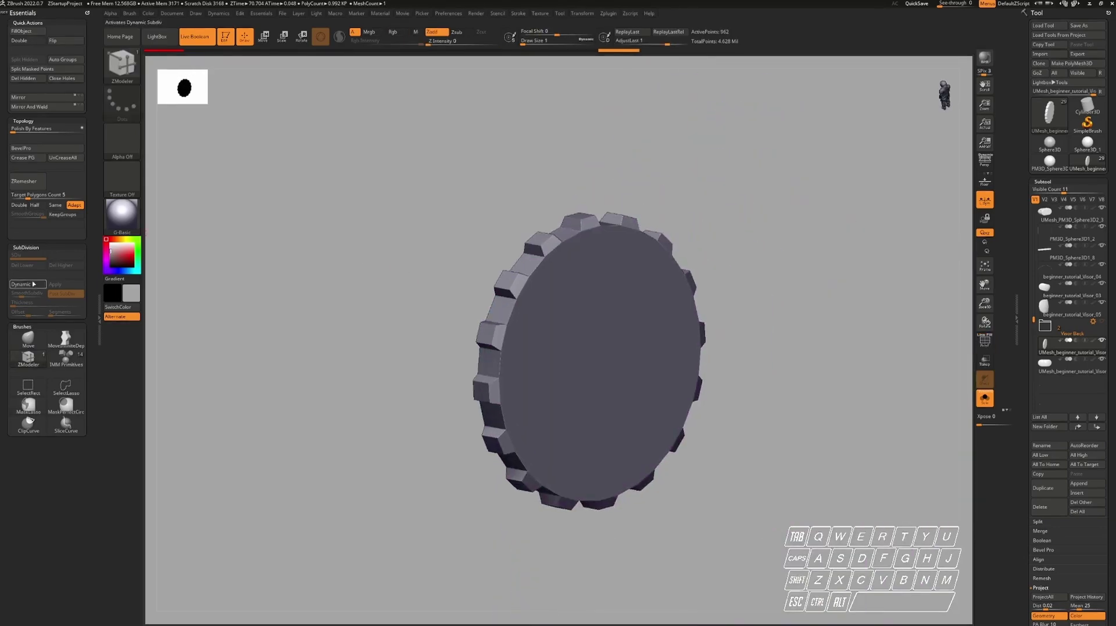
left_click(26, 294)
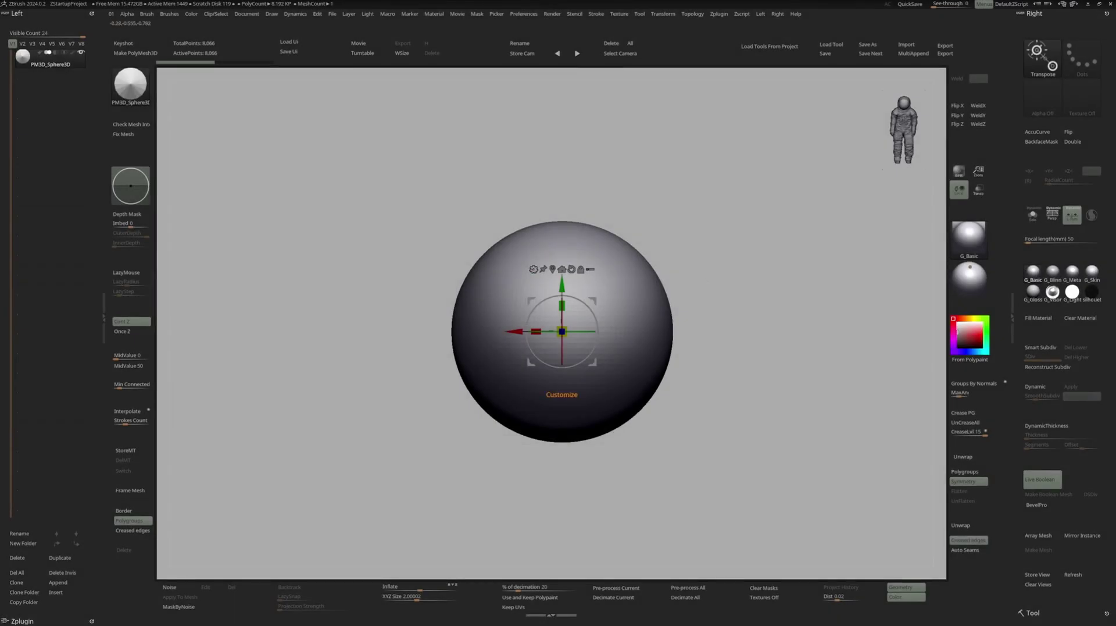
- Replace the sphere with a PolyCube, set its XYZ Size to 2 and show the polyframe
left_click(533, 269)
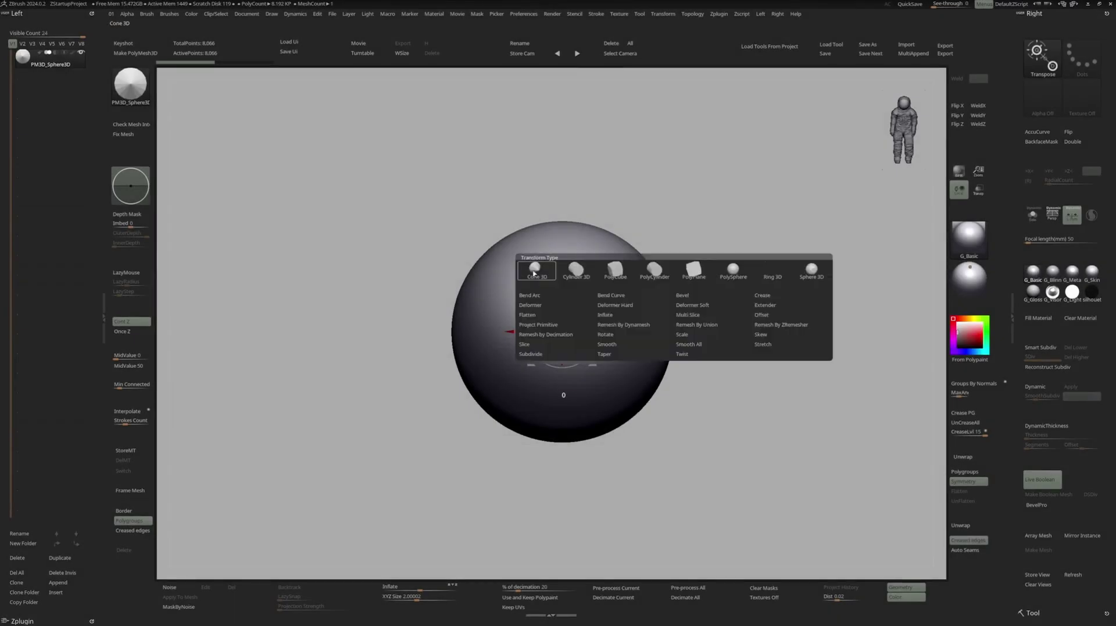
left_click(618, 269)
left_click(408, 597)
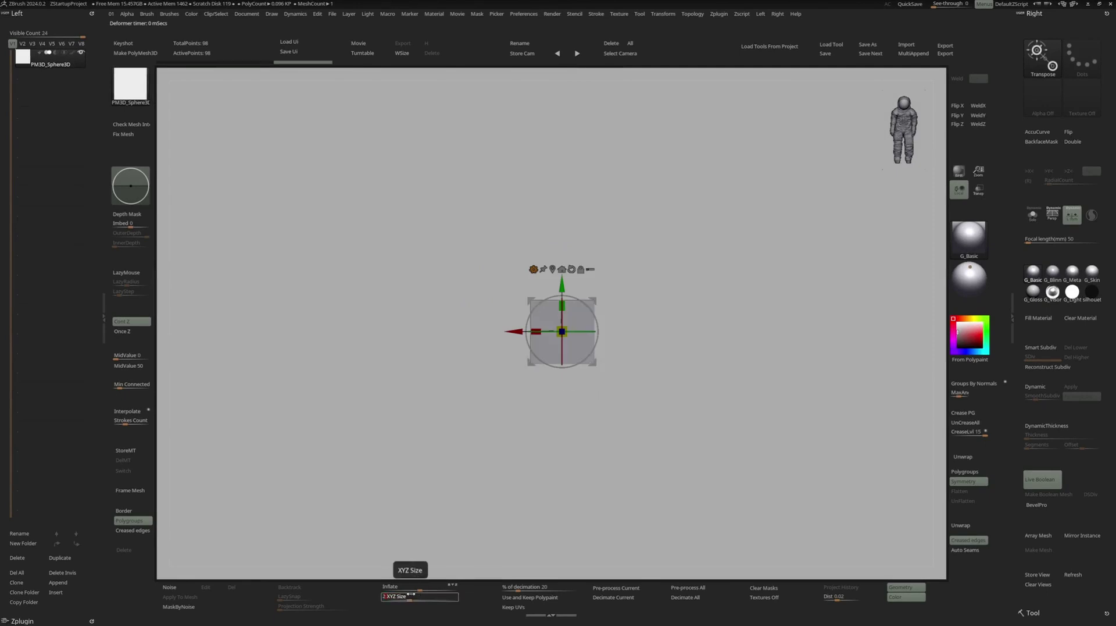
key("Return")
key("shift+f")
- Scale the cube along its separate axes into a long, thin, upright slab
right_click_drag(756, 323, 743, 361, "shift")
left_click_drag(571, 292, 601, 292)
right_click_drag(616, 290, 595, 276, "shift")
left_click_drag(566, 248, 565, 301)
key("q")
right_click_drag(563, 302, 643, 334)
right_click_drag(644, 333, 654, 334, "shift")
key("w")
right_click_drag(604, 291, 596, 320, "shift")
left_click_drag(560, 304, 575, 304)
key("q")
mouse_move(579, 306)
right_mouse_down()
mouse_move(641, 306)
mouse_move(635, 295)
right_mouse_up()
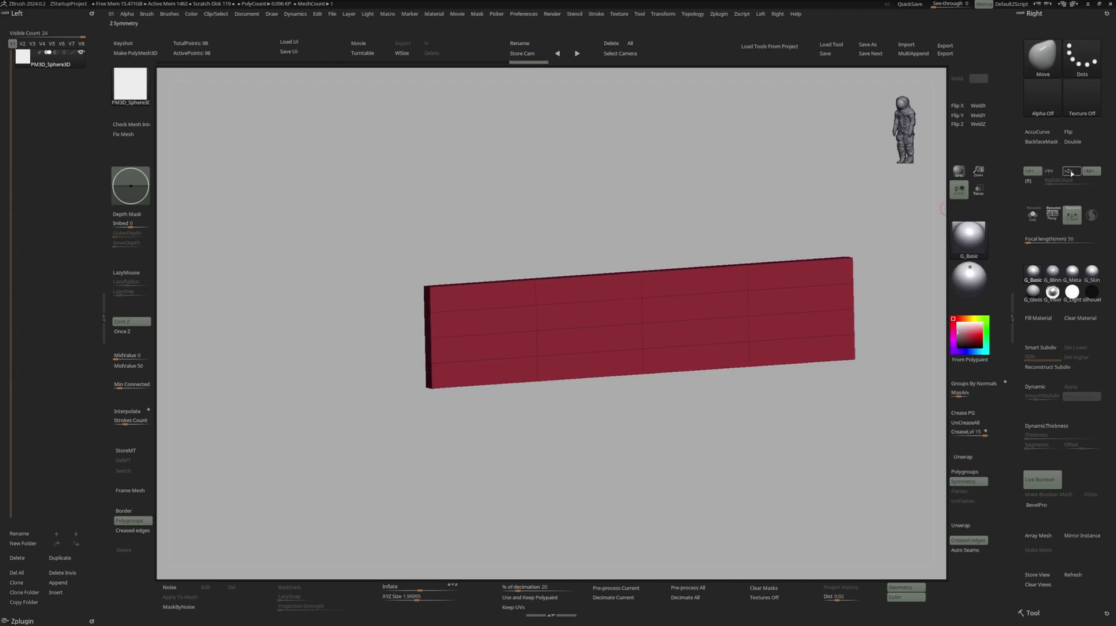
- Activate Y symmetry alongside X and switch to the ZModeler brush
left_click(1072, 171)
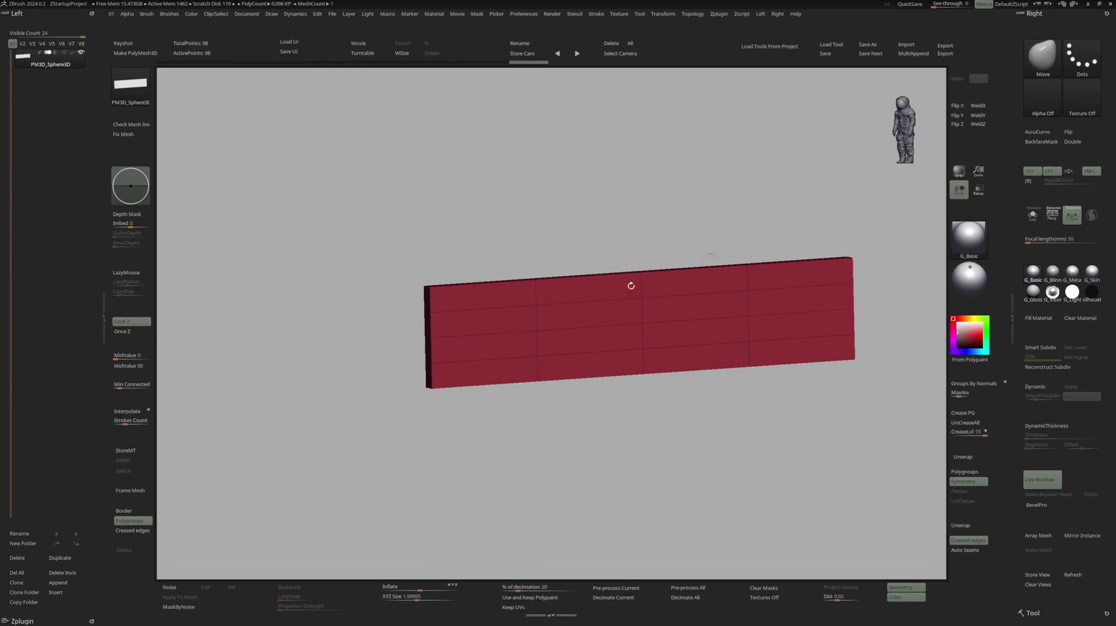
right_click_drag(559, 308, 586, 295, "alt")
right_click_drag(586, 295, 525, 306, "ctrl")
key("b")
key("z")
key("m")
- Set the ZModeler edge action to Insert with Single EdgeLoop as the target
mouse_move(529, 312)
right_mouse_down()
mouse_move(599, 296)
mouse_move(589, 286)
right_mouse_up()
right_click_drag(589, 286, 603, 294, "ctrl")
key("space")
left_click(592, 302)
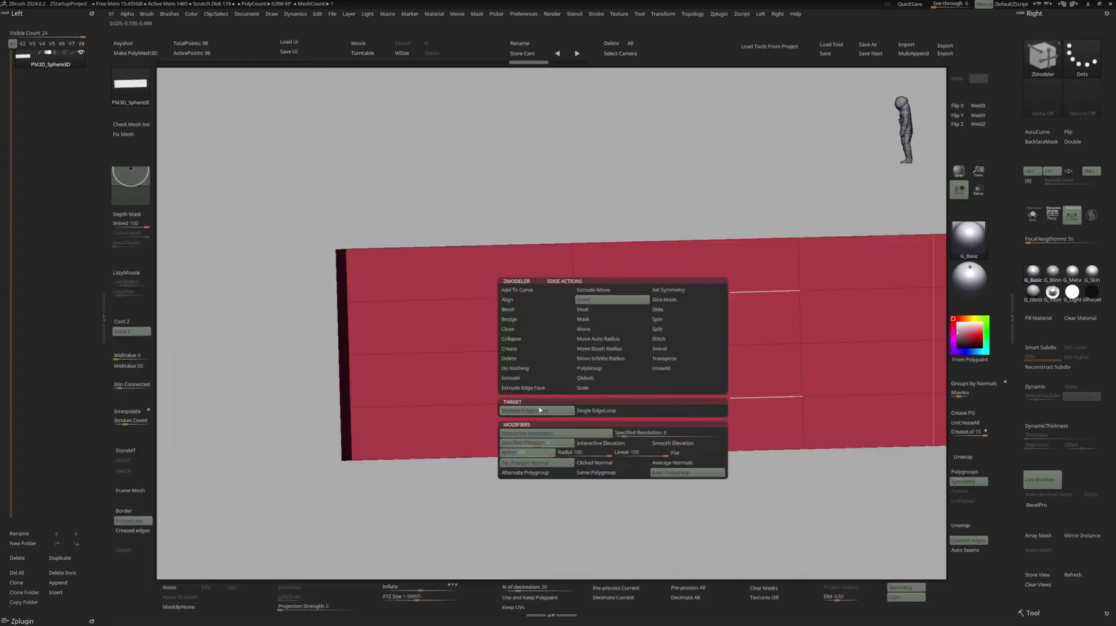
left_click(599, 410)
right_click_drag(602, 411, 598, 416)
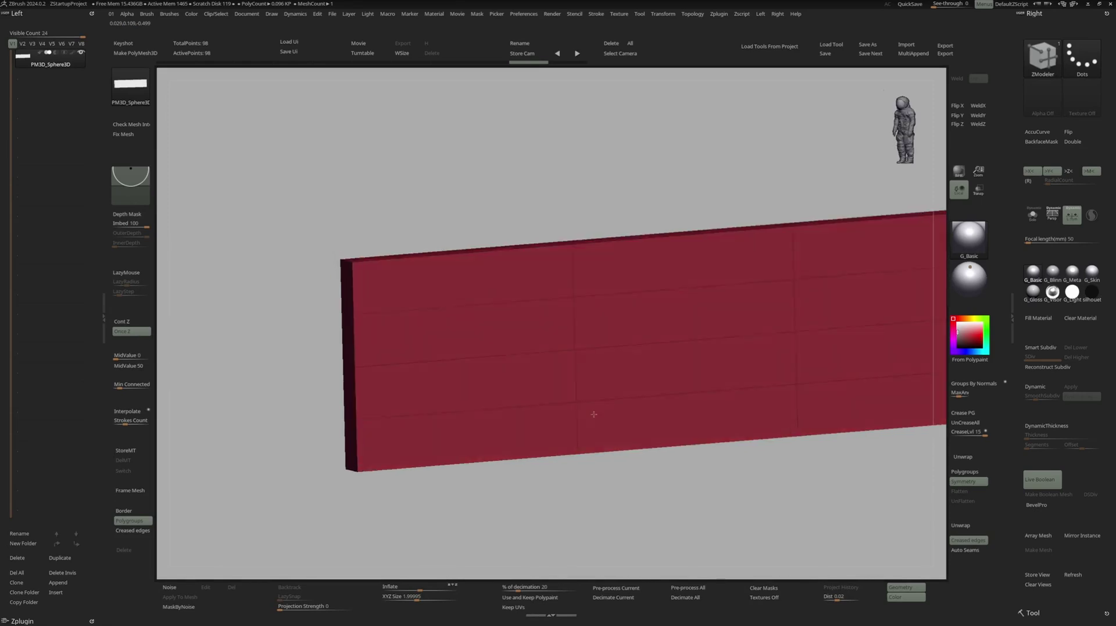
- Remove the surplus lengthwise edge loops from the slab, giving it a pointed cross-section with a central ridge
left_click(606, 400, "alt")
right_click_drag(612, 368, 486, 337)
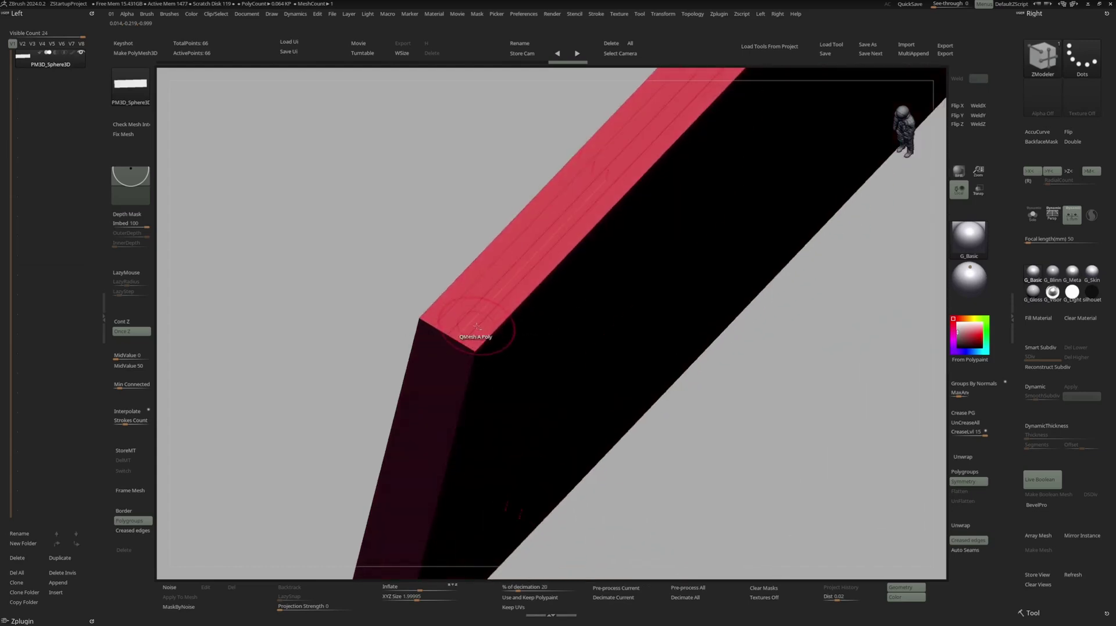
left_click(480, 328, "alt")
right_click_drag(481, 326, 534, 306)
left_click(483, 317, "alt")
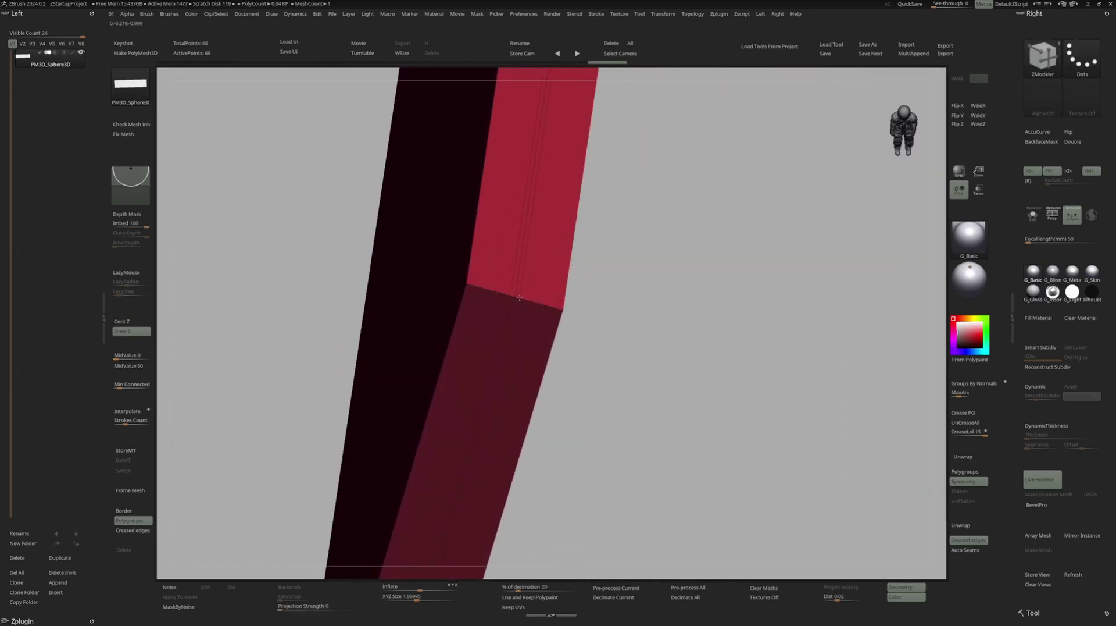
right_click_drag(518, 298, 499, 317)
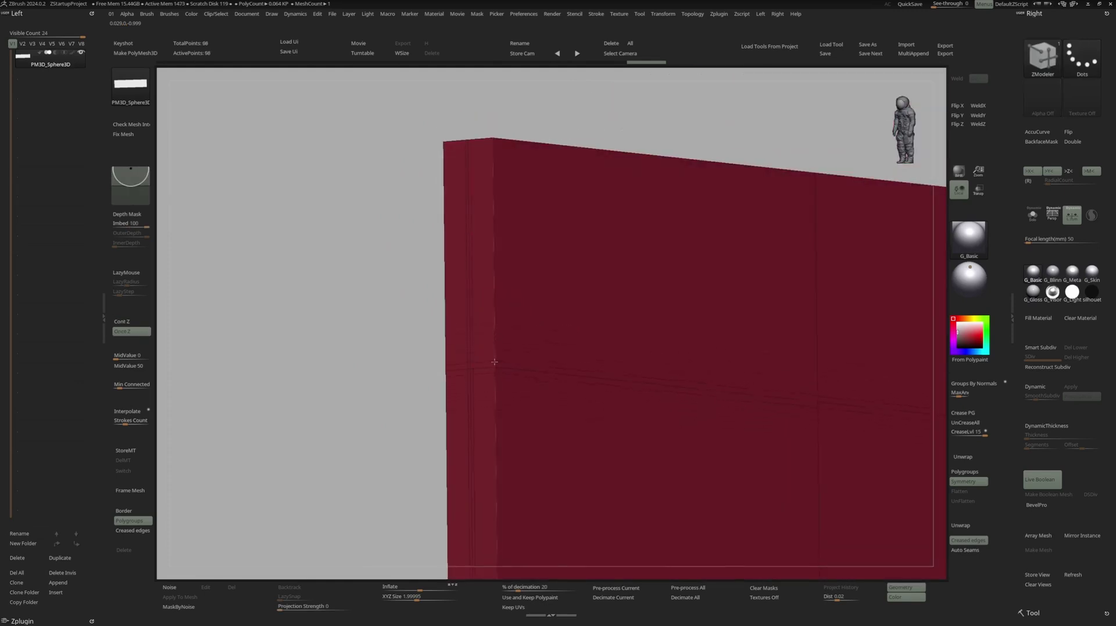
right_click_drag(495, 365, 644, 237)
left_click(507, 255, "alt")
mouse_move(644, 237)
right_mouse_down("ctrl")
mouse_move(636, 230)
mouse_move(619, 248)
mouse_move(618, 234)
mouse_move(558, 234)
mouse_move(641, 224)
mouse_move(608, 232)
mouse_move(577, 285)
right_mouse_up("ctrl")
- Delete the three remaining crosswise edge loops along the slab's length
key("shift+f")
key("shift+f")
left_click(455, 325, "alt")
left_click(598, 326, "alt")
left_click(745, 325, "alt")
- Insert many evenly spaced crosswise edge loops along the whole length of the slab
key("space")
left_click(606, 462)
left_click_drag(579, 344, 581, 343)
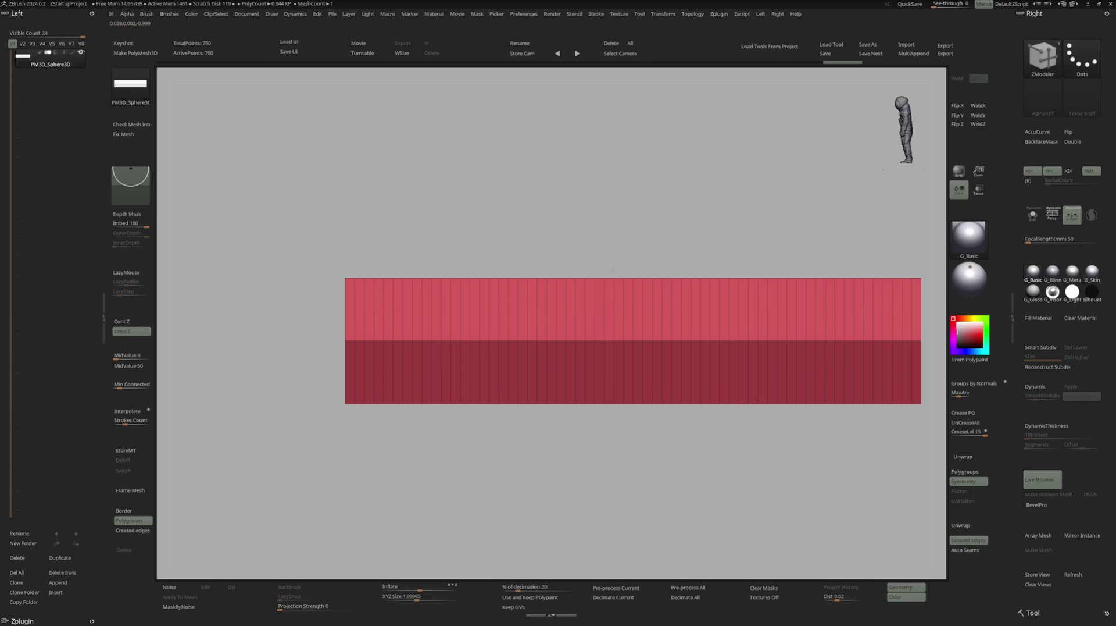
right_click_drag(623, 262, 611, 284)
- Apply the Taper deformer to narrow one end of the slab into a point with smoothly curved edges
key("w")
key("f")
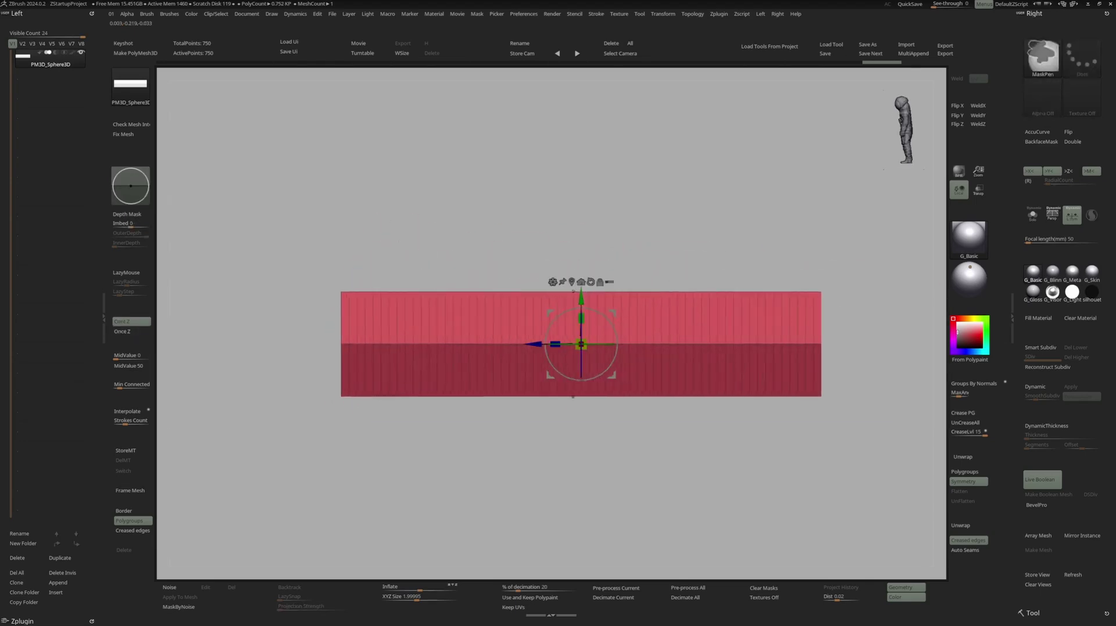
left_click(552, 281)
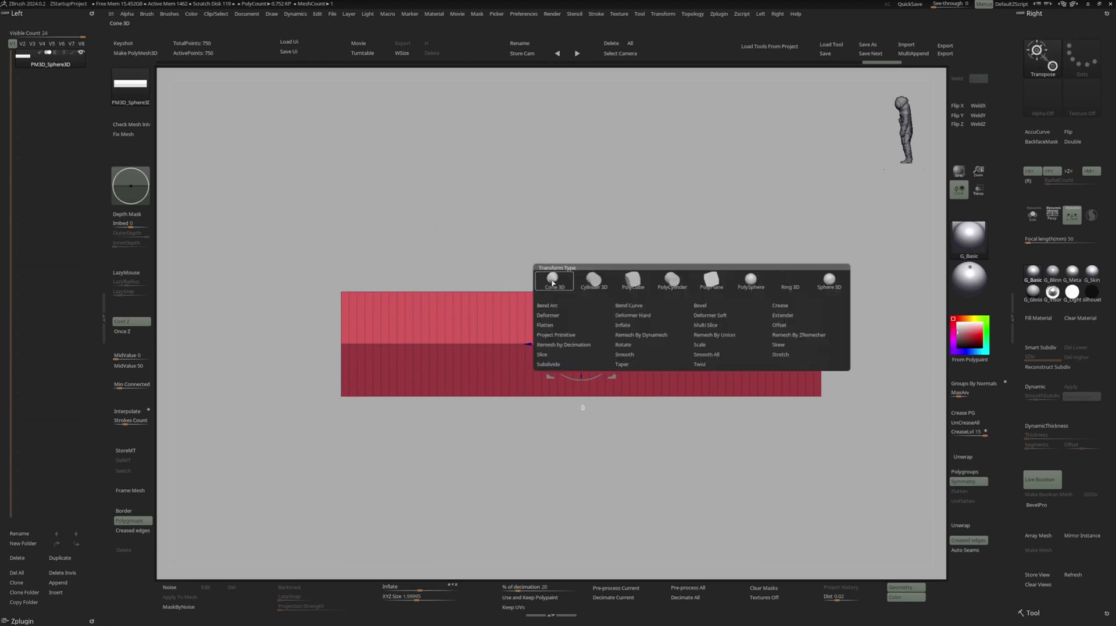
left_click(648, 364)
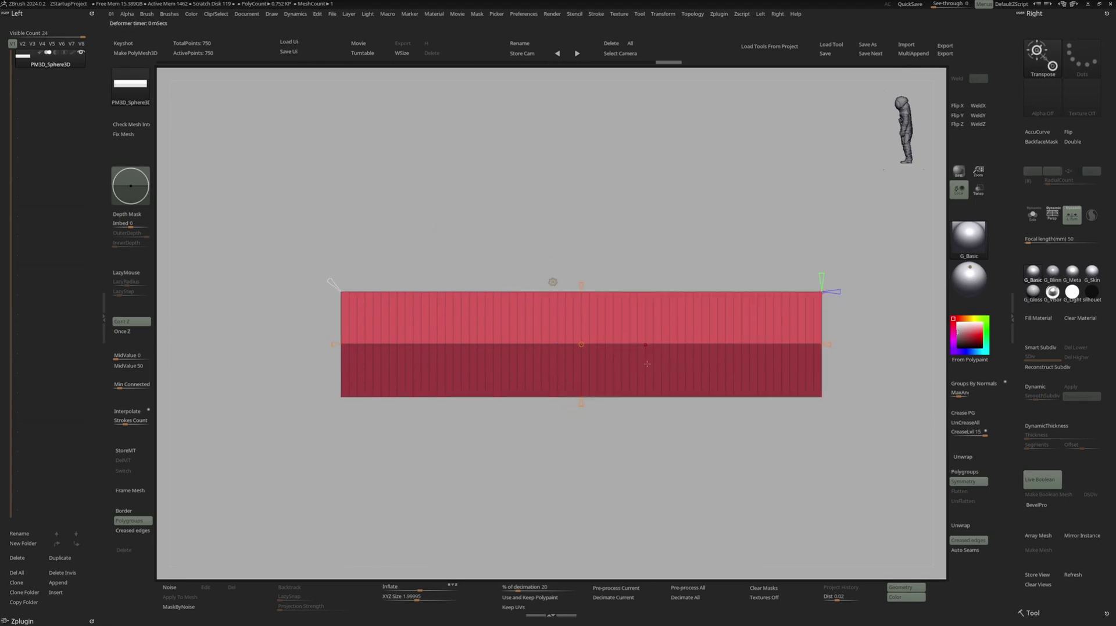
right_click_drag(583, 408, 688, 381, "alt")
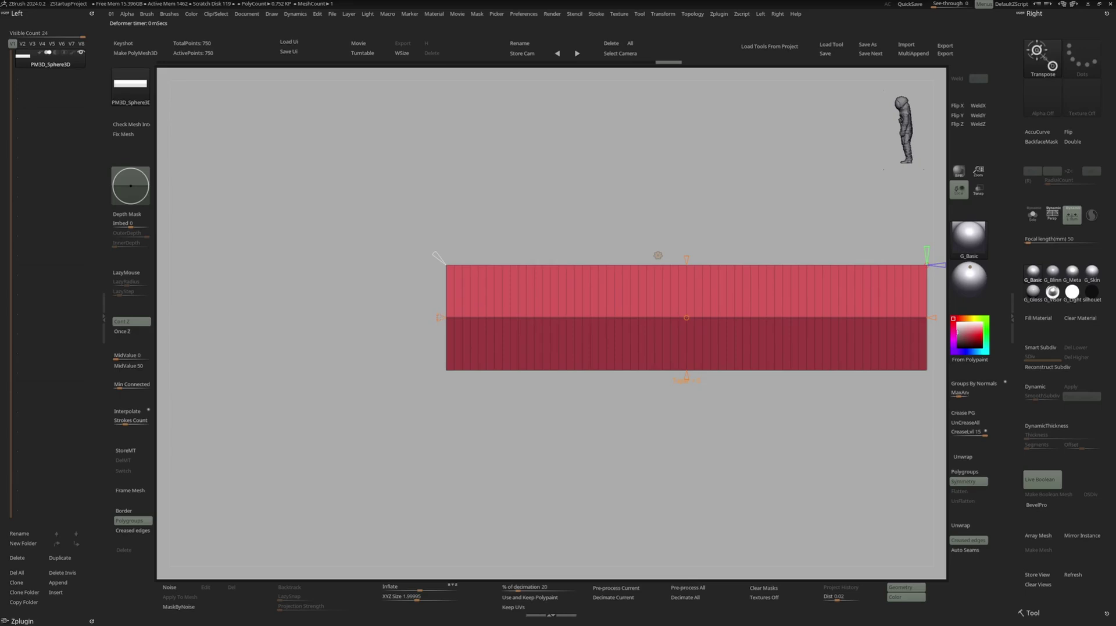
left_click_drag(441, 318, 479, 318)
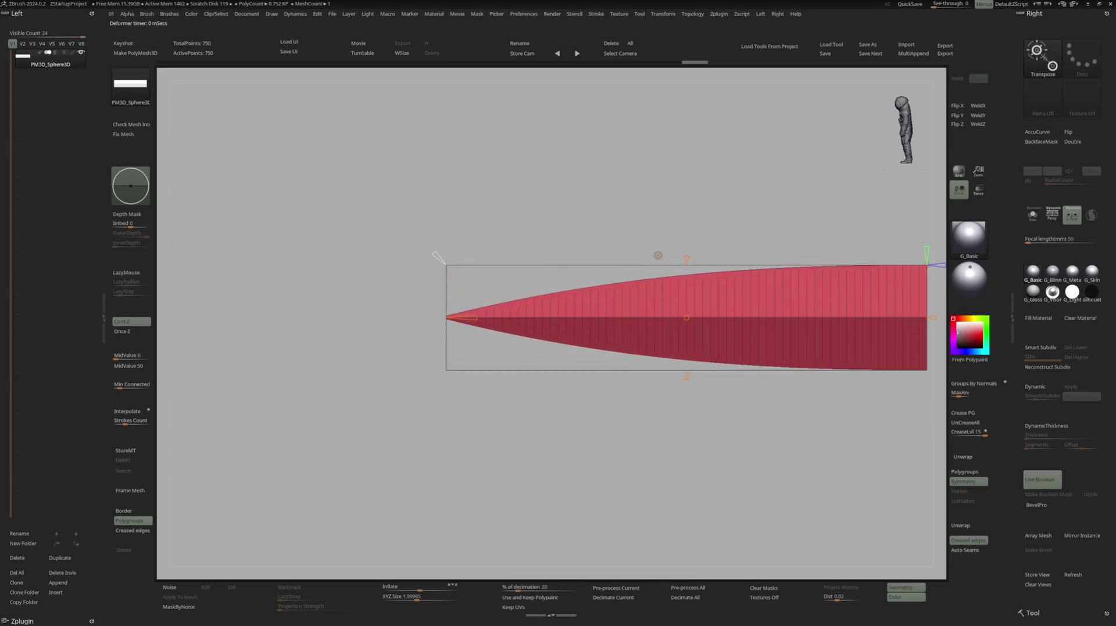
left_click_drag(436, 255, 434, 252)
left_click_drag(687, 378, 688, 378)
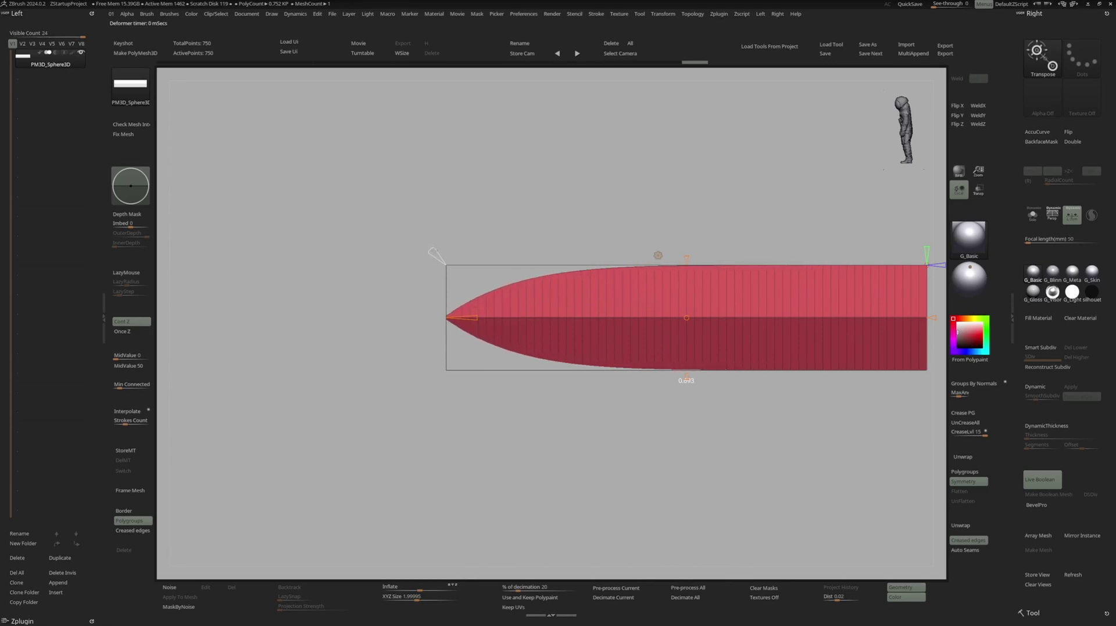
- Hide the polyframe and close the Taper deformer, keeping the tapered blade shape
key("q")
key("shift+f")
mouse_move(541, 210)
left_mouse_down()
mouse_move(512, 222)
mouse_move(538, 227)
left_mouse_up()
key("w")
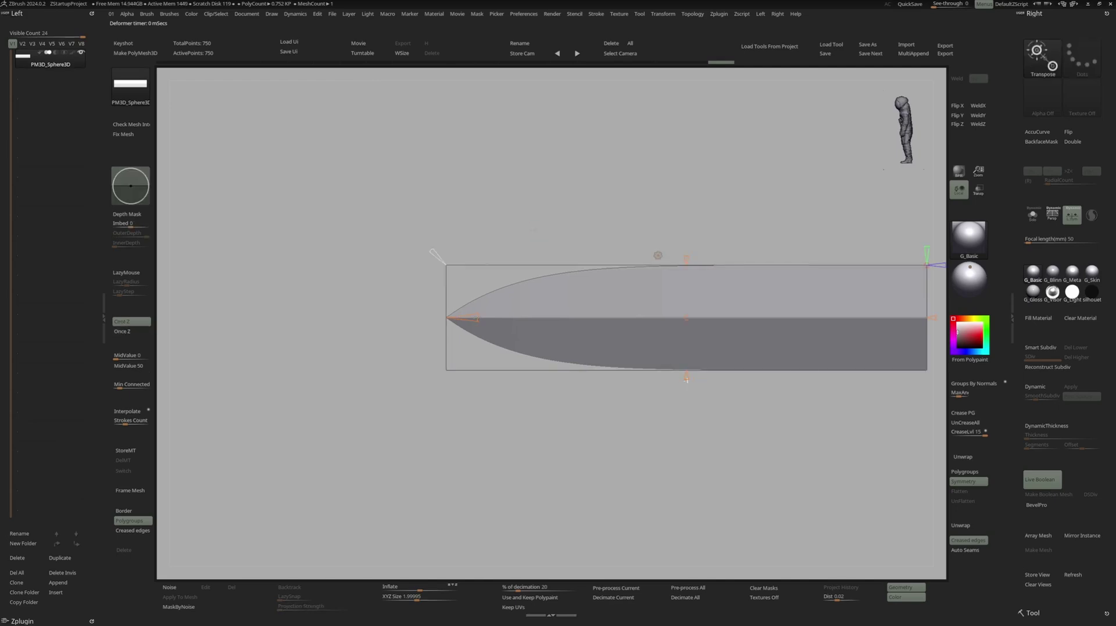
right_click_drag(478, 319, 814, 356, "ctrl")
mouse_move(627, 333)
left_mouse_down()
mouse_move(646, 332)
mouse_move(627, 333)
left_mouse_up()
key("f")
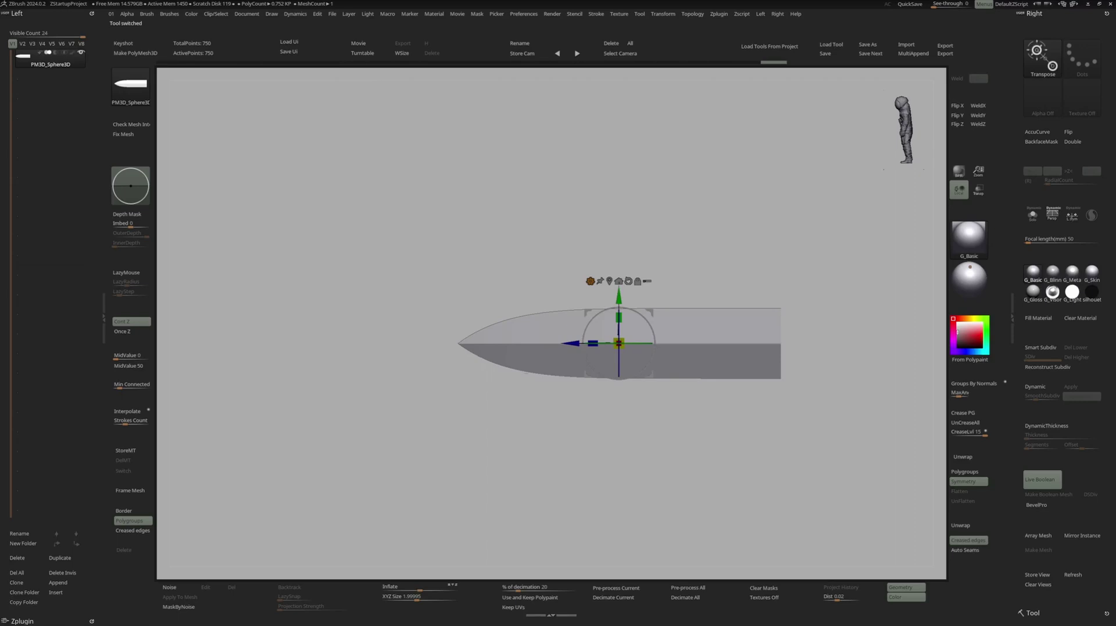
- Create a subtool folder named blade for the blade mesh
left_click(28, 543)
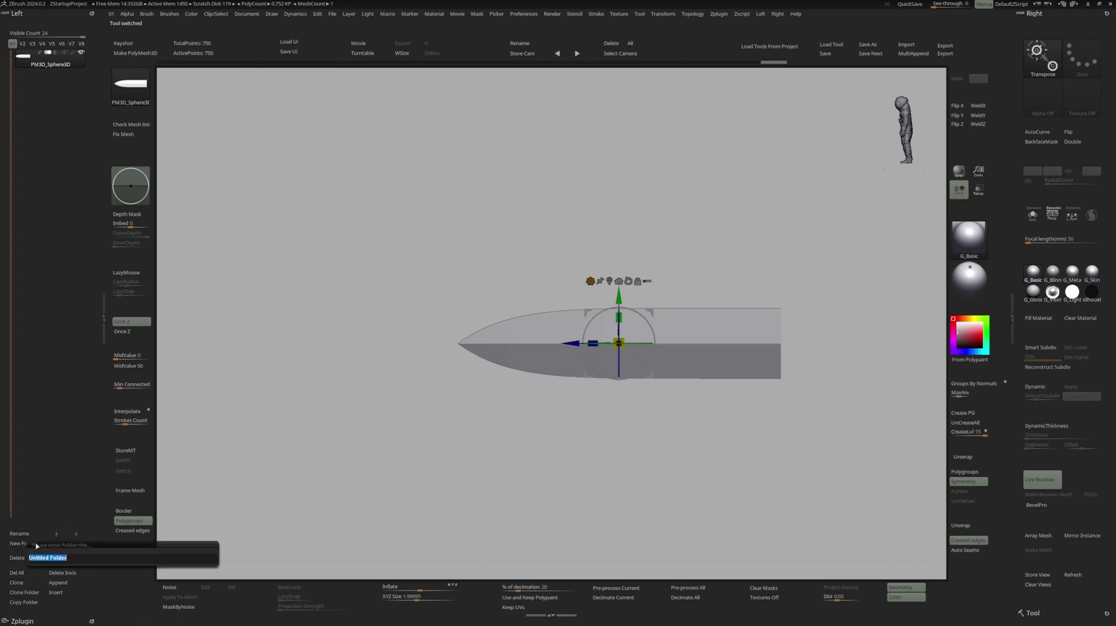
type("bla")
key("Return")
left_click_drag(10, 110, 11, 100)
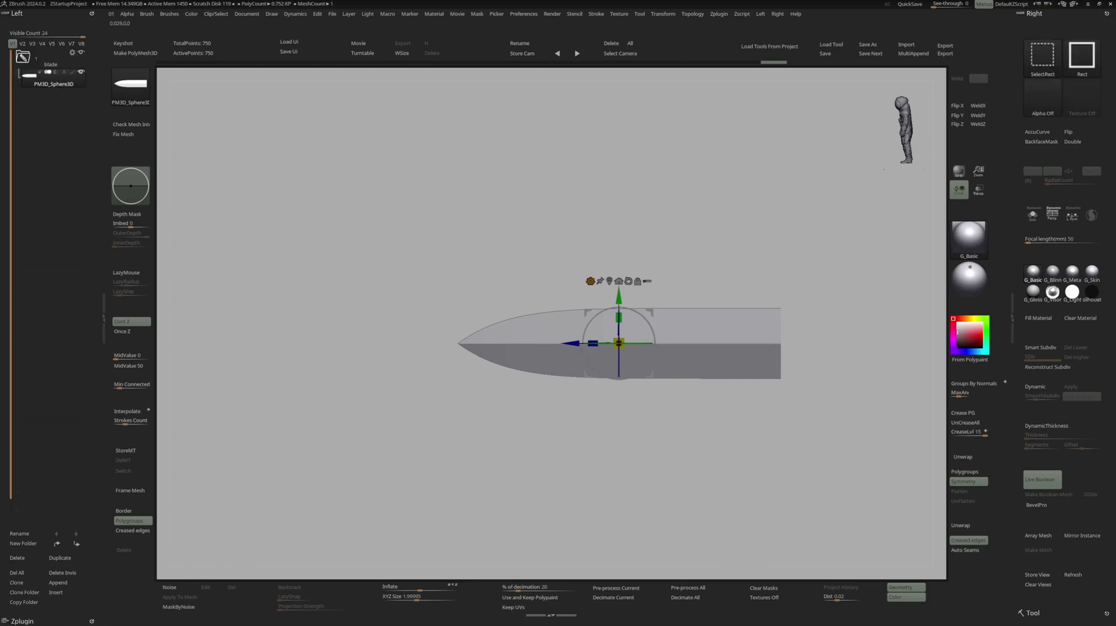
- Duplicate the blade subtool and replace the copy with a PolyCube
key("ctrl+shift+d")
left_click(590, 281)
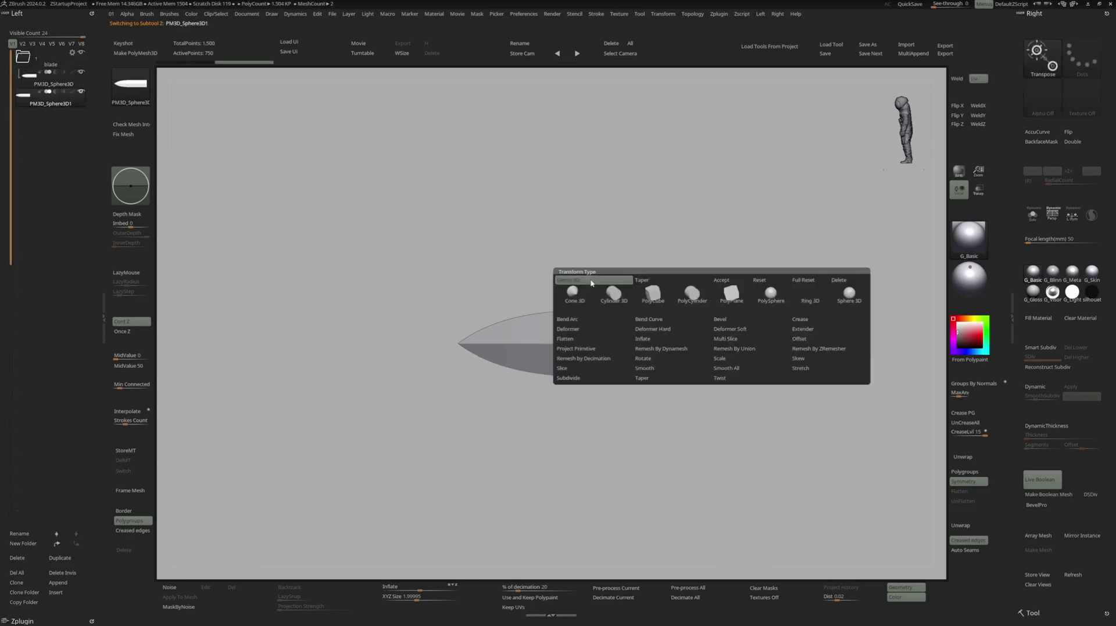
left_click(653, 293)
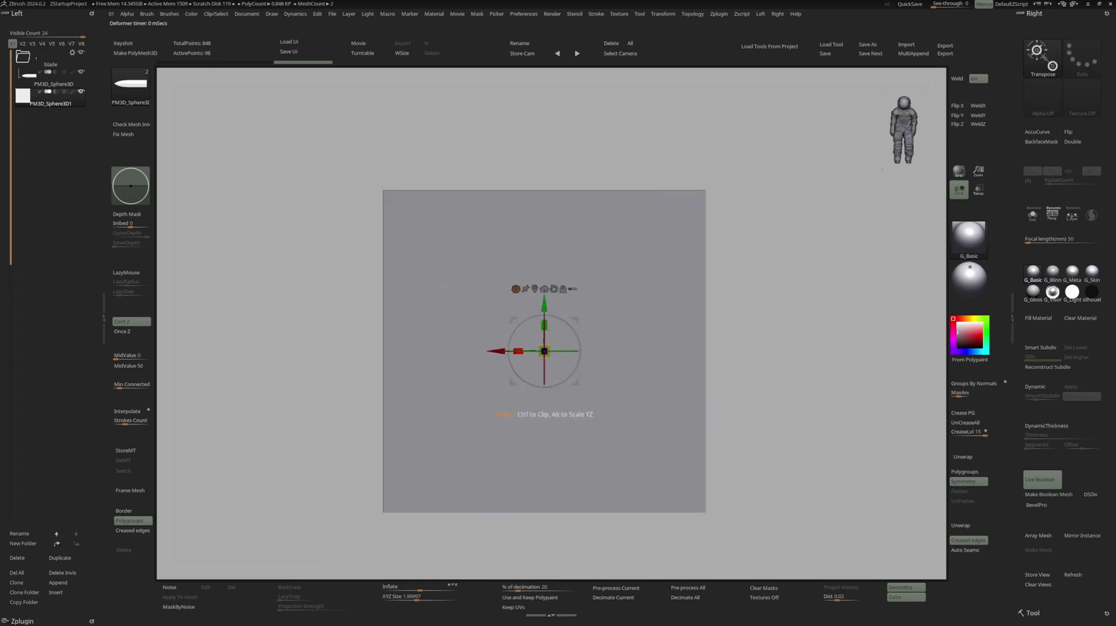
- Flatten the new cube into a thin panel and add a matching parallel panel beside it
mouse_move(519, 351)
left_mouse_down()
mouse_move(573, 348)
mouse_move(450, 342)
left_mouse_up()
key("q")
key("w")
key("q")
mouse_move(518, 327)
left_mouse_down()
mouse_move(531, 331)
mouse_move(302, 249)
left_mouse_up()
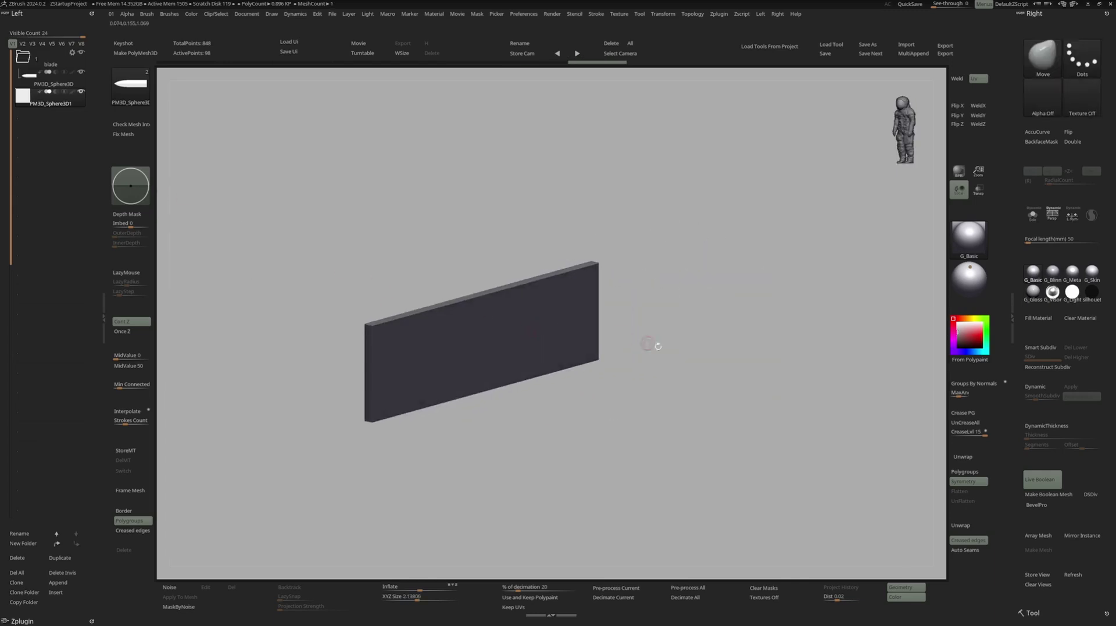
mouse_move(572, 349)
left_mouse_down("shift")
mouse_move(637, 354)
mouse_move(615, 345)
left_mouse_up("shift")
- Move the paired panels into the blade folder and set them to subtract from the blade with Live Boolean
left_click(61, 92)
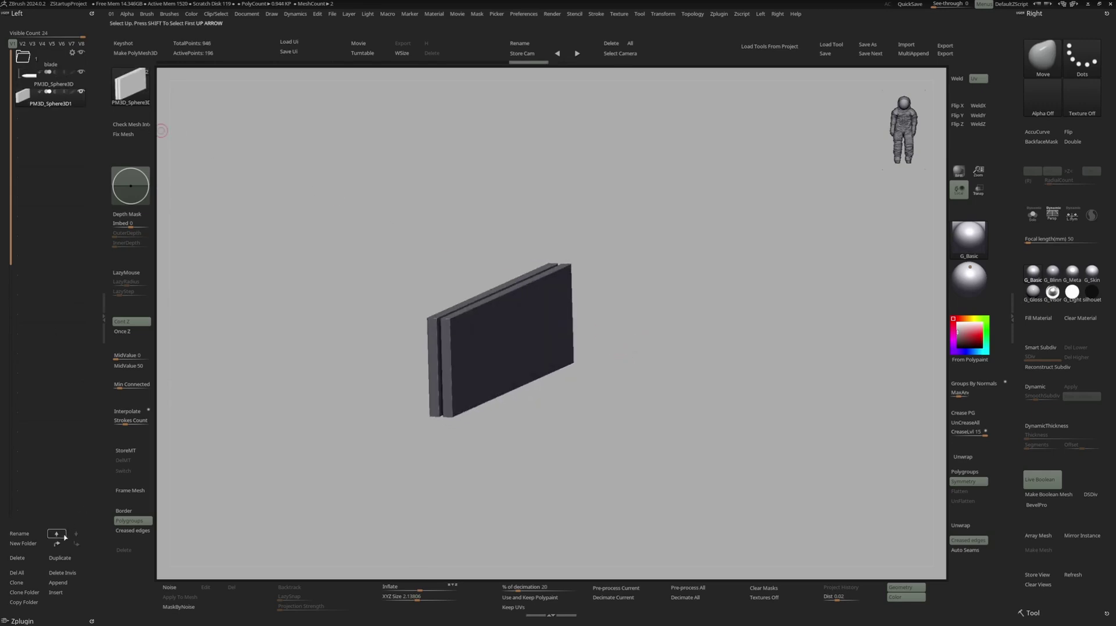
left_click(56, 92)
right_click_drag(538, 331, 521, 327, "ctrl")
key("w")
left_click_drag(521, 325, 634, 358, "alt")
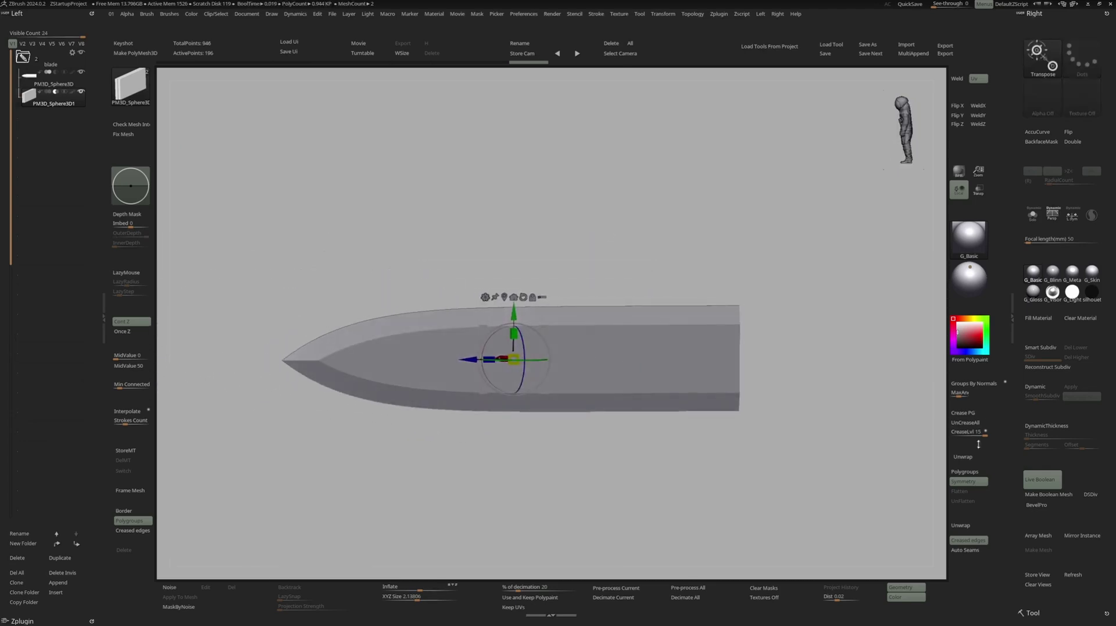
right_click_drag(465, 362, 549, 359, "alt")
left_click_drag(569, 345, 564, 344)
right_click_drag(569, 346, 579, 351)
key("ctrl+z")
- Turn on X symmetry and move the two subtractive panels apart so the flat cut on the blade becomes narrower
key("x")
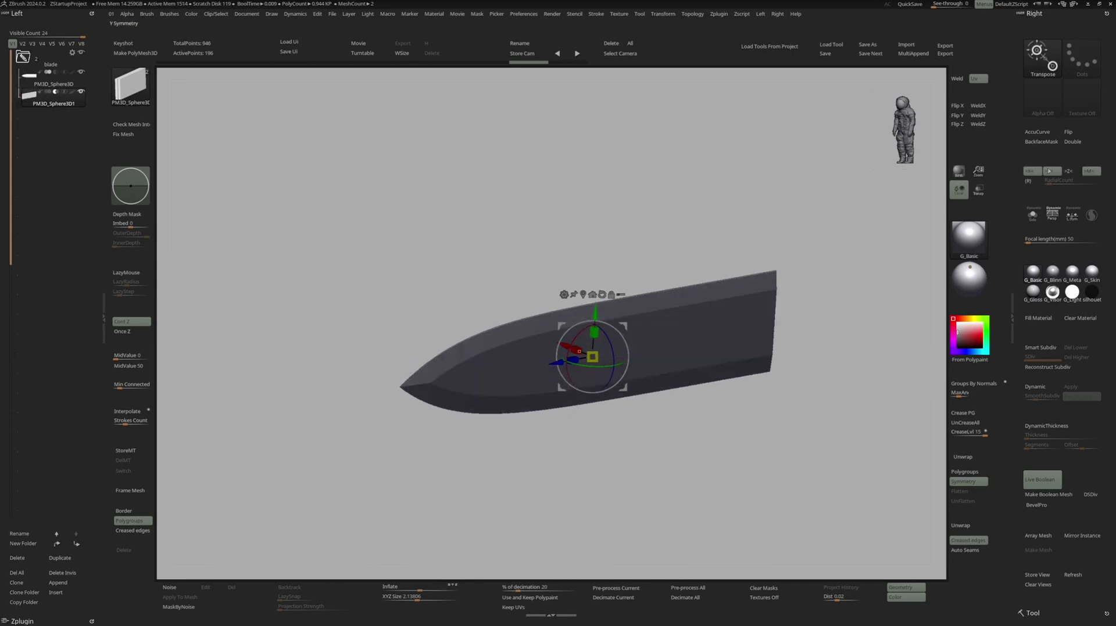
left_click_drag(562, 346, 564, 347)
mouse_move(585, 335)
right_mouse_down()
mouse_move(613, 366)
mouse_move(585, 339)
right_mouse_up()
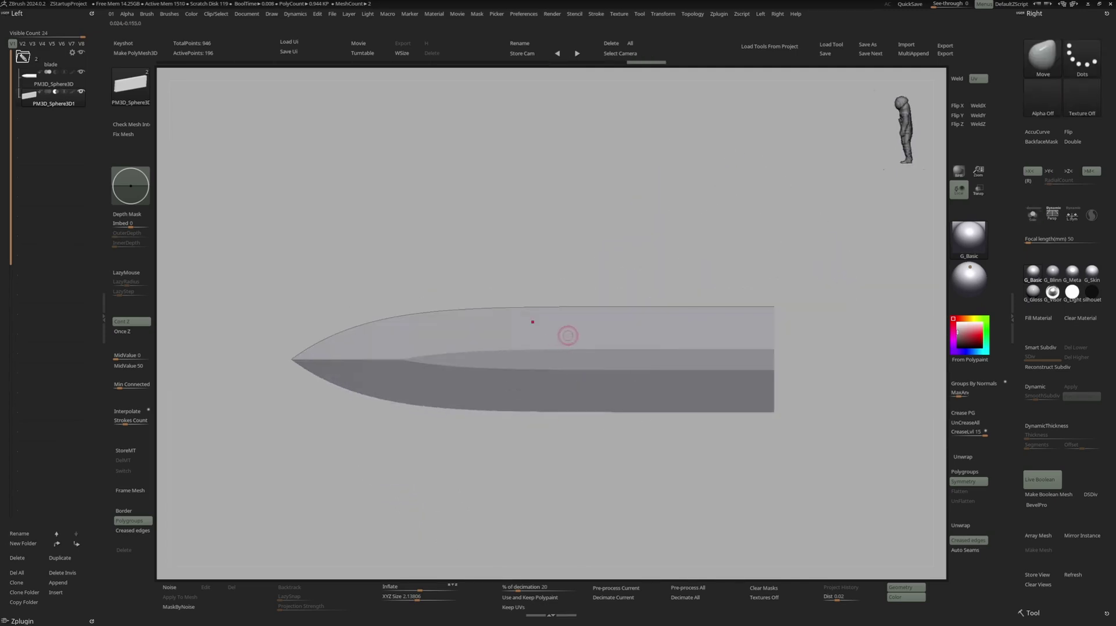
right_click(567, 333)
right_click_drag(566, 331, 627, 317, "alt")
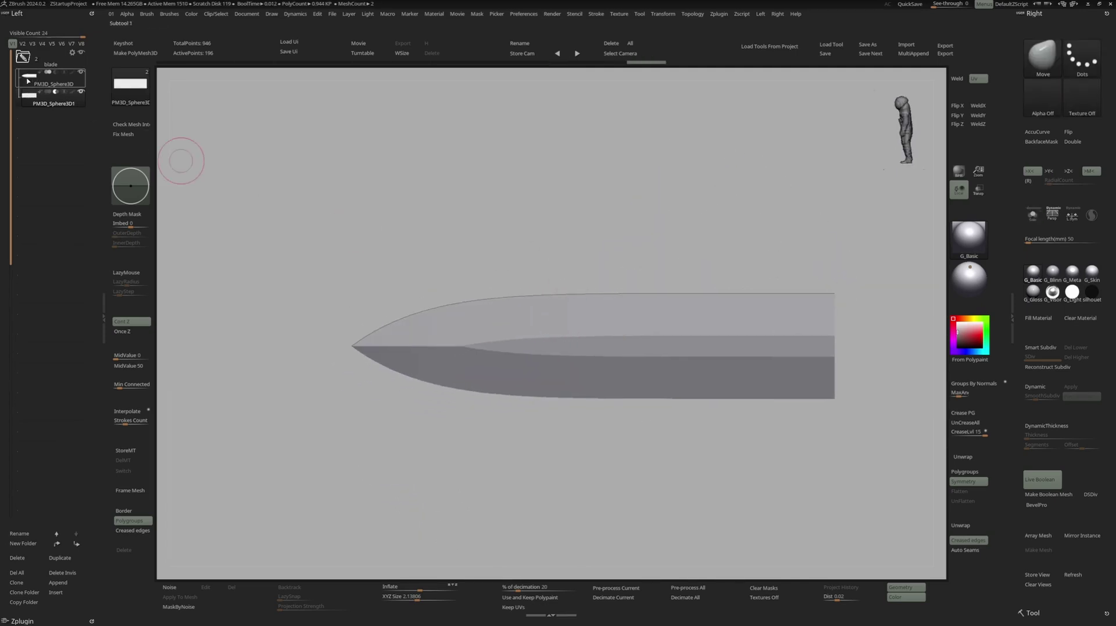
- Apply the Taper deformer to the original blade so the flat cut widens towards the base while the outer edges stay straight
left_click(28, 79)
key("w")
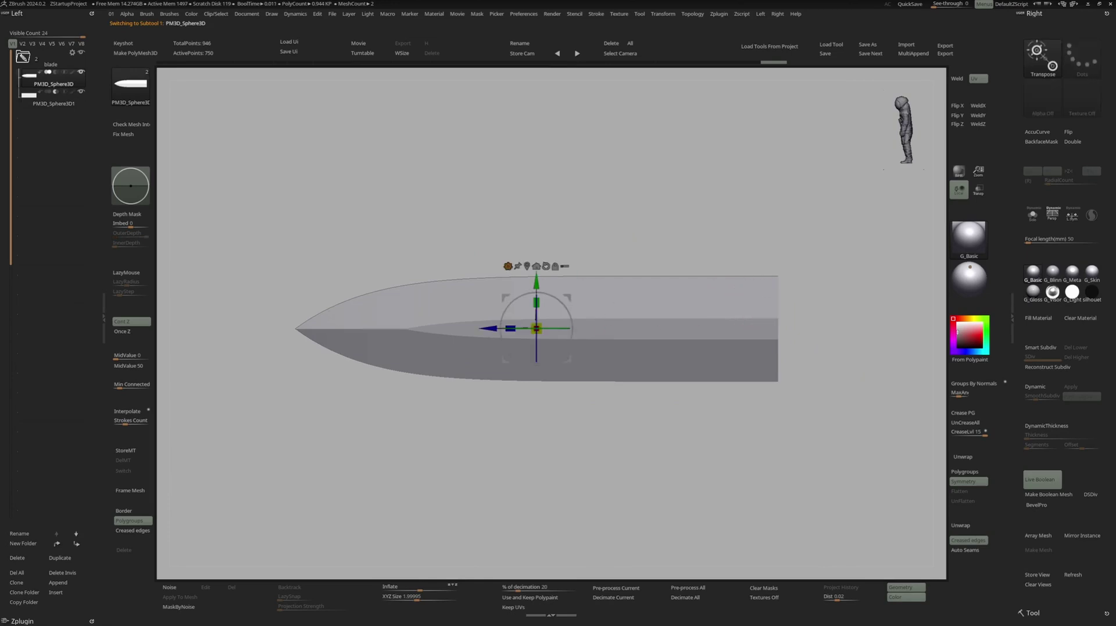
left_click(507, 266)
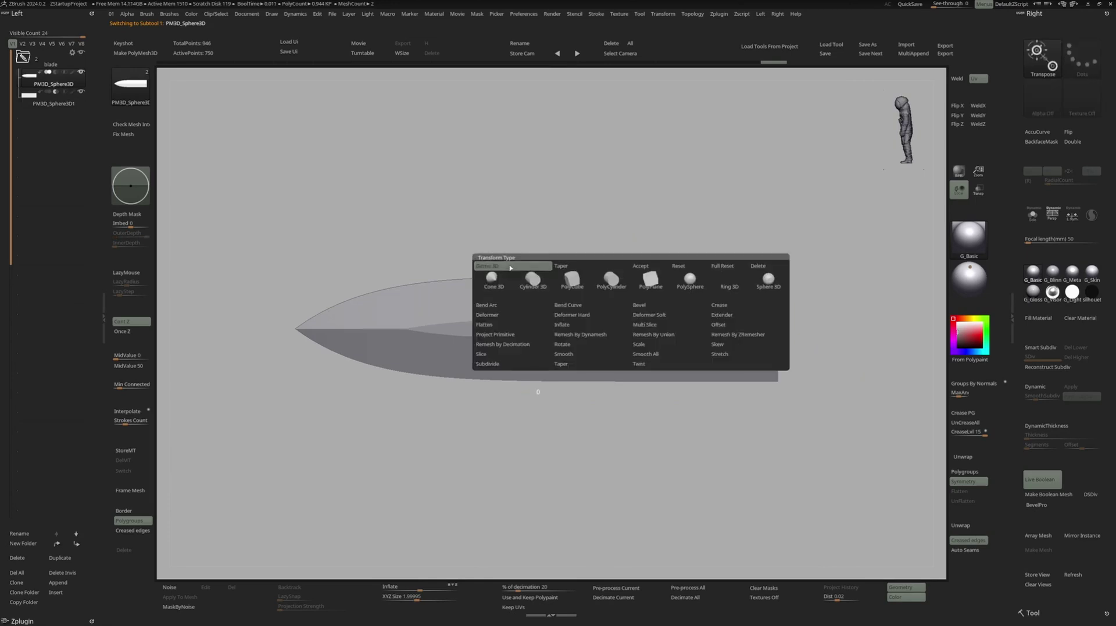
left_click(581, 365)
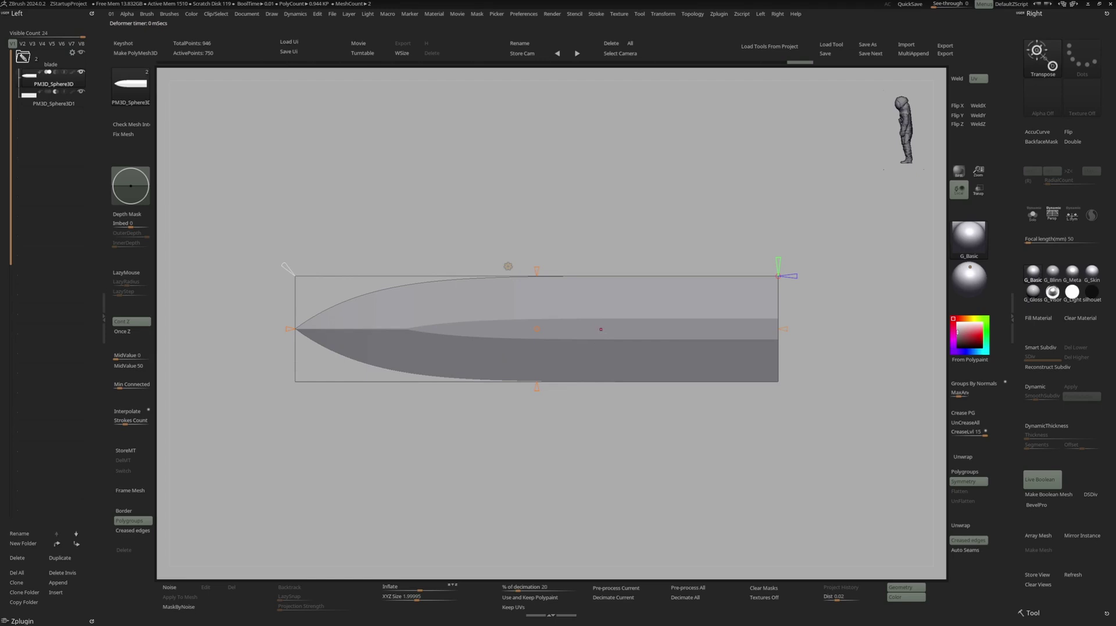
right_click_drag(609, 329, 546, 349)
mouse_move(537, 388)
left_mouse_down()
mouse_move(536, 404)
mouse_move(540, 394)
left_mouse_up()
mouse_move(582, 453)
left_mouse_down()
mouse_move(552, 453)
mouse_move(576, 454)
left_mouse_up()
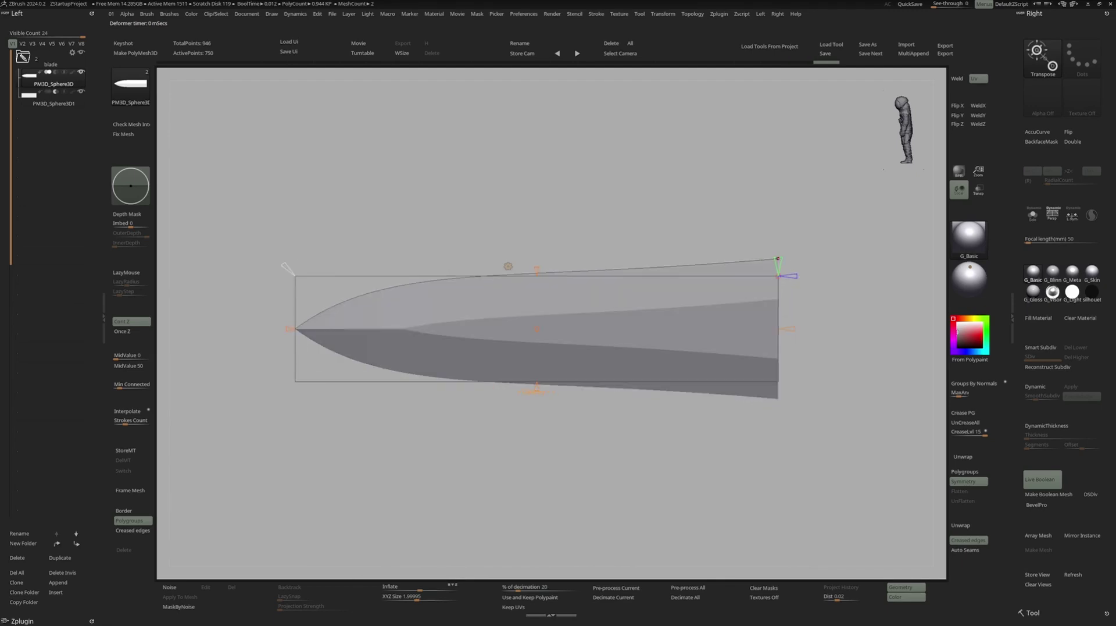
left_click_drag(536, 389, 537, 375)
left_click_drag(581, 454, 558, 453)
mouse_move(407, 244)
left_mouse_down()
mouse_move(378, 233)
mouse_move(382, 255)
left_mouse_up()
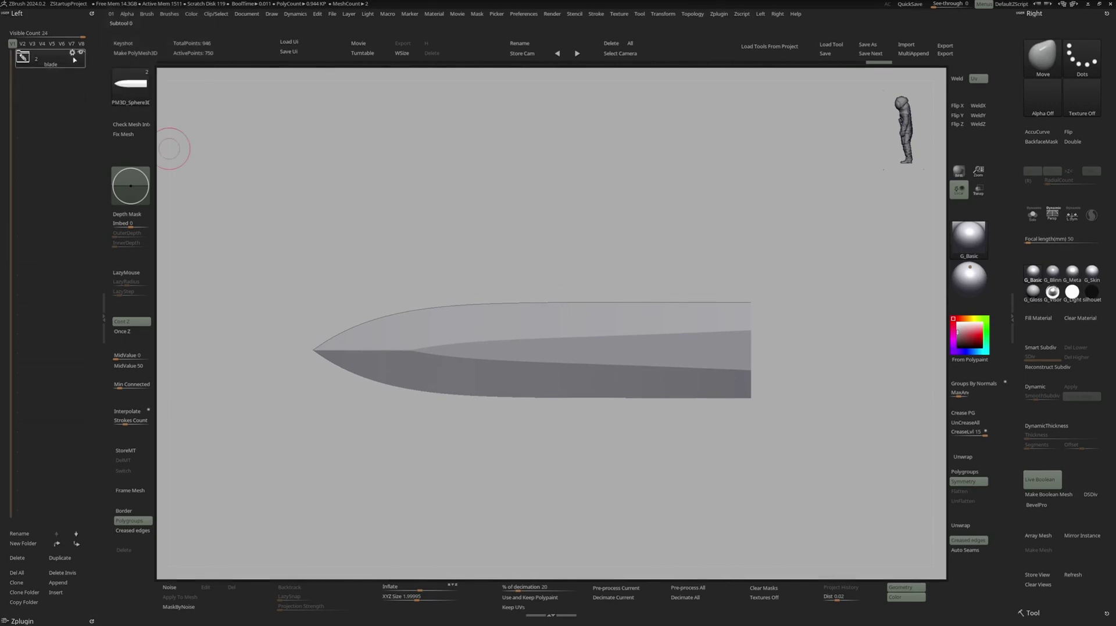
- Bake the blade folder into a single mesh using Boolean With DSDiv and select the resulting subtool
left_click(73, 53)
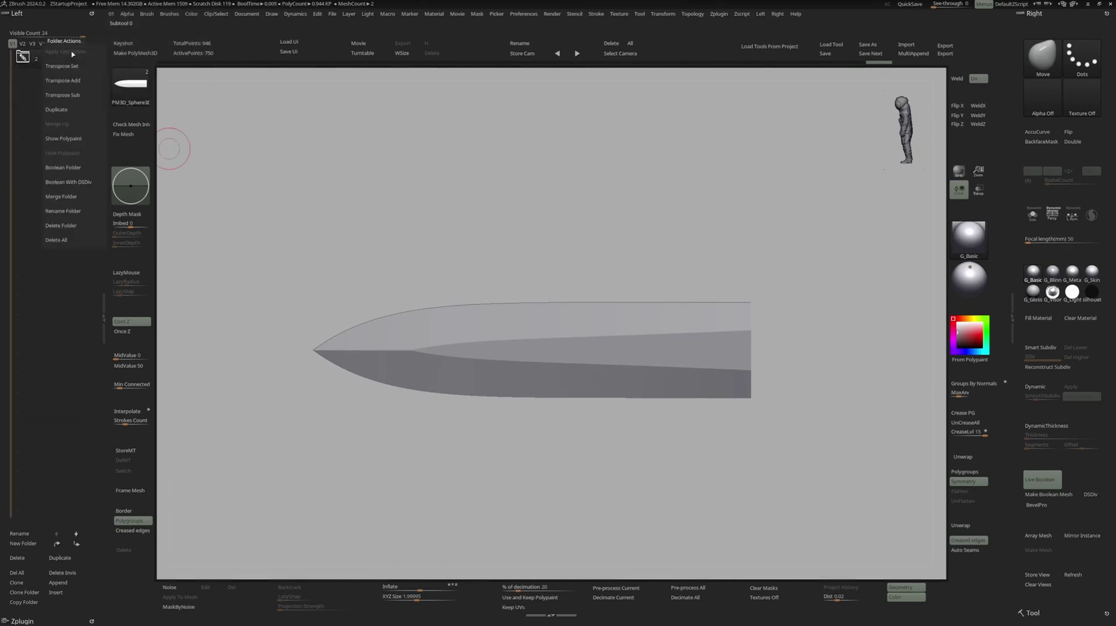
left_click(69, 183)
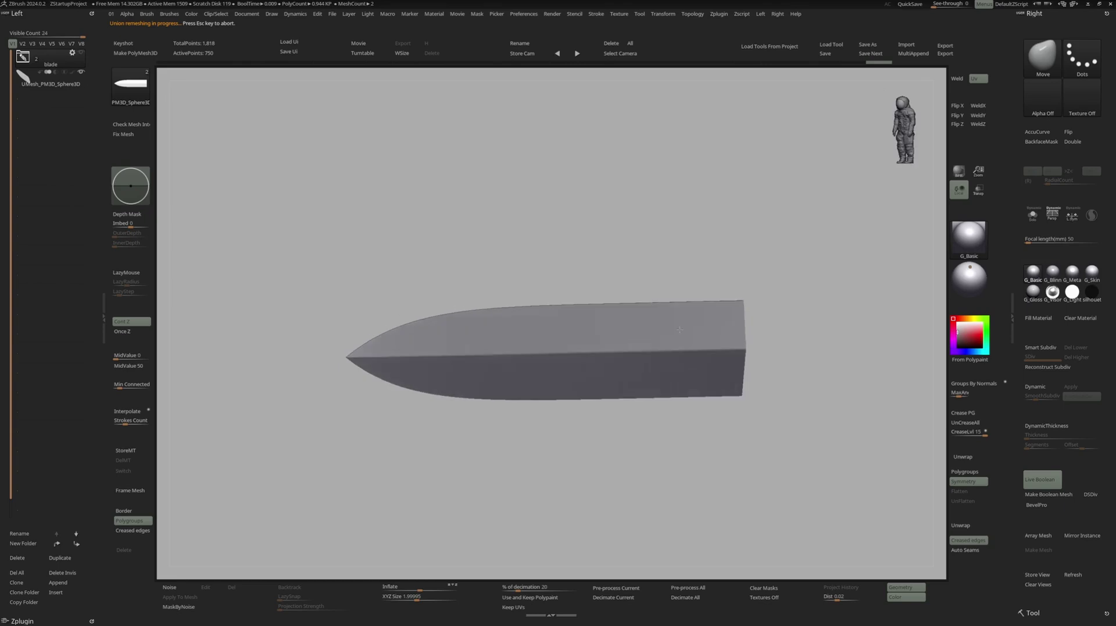
left_click(23, 79)
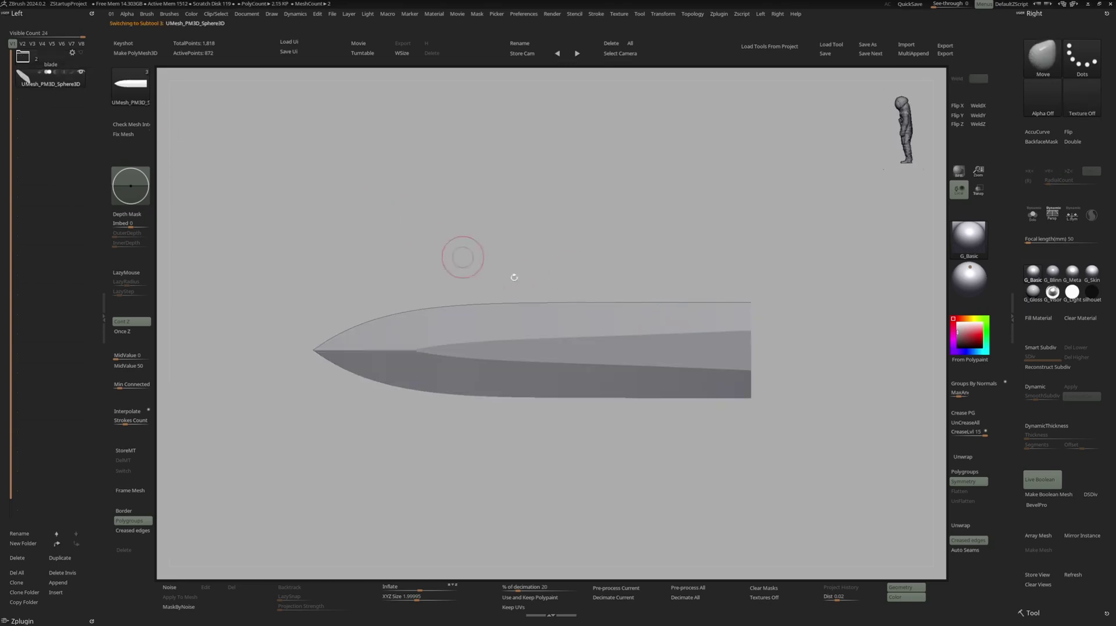
- Cut a curved notch into the upper edge at the blade's base with KnifeCurve
key("c")
left_click(668, 351)
right_click(739, 343)
mouse_move(728, 309)
right_mouse_down()
mouse_move(814, 344)
mouse_move(710, 326)
right_mouse_up()
scroll(710, 325, "up", 2)
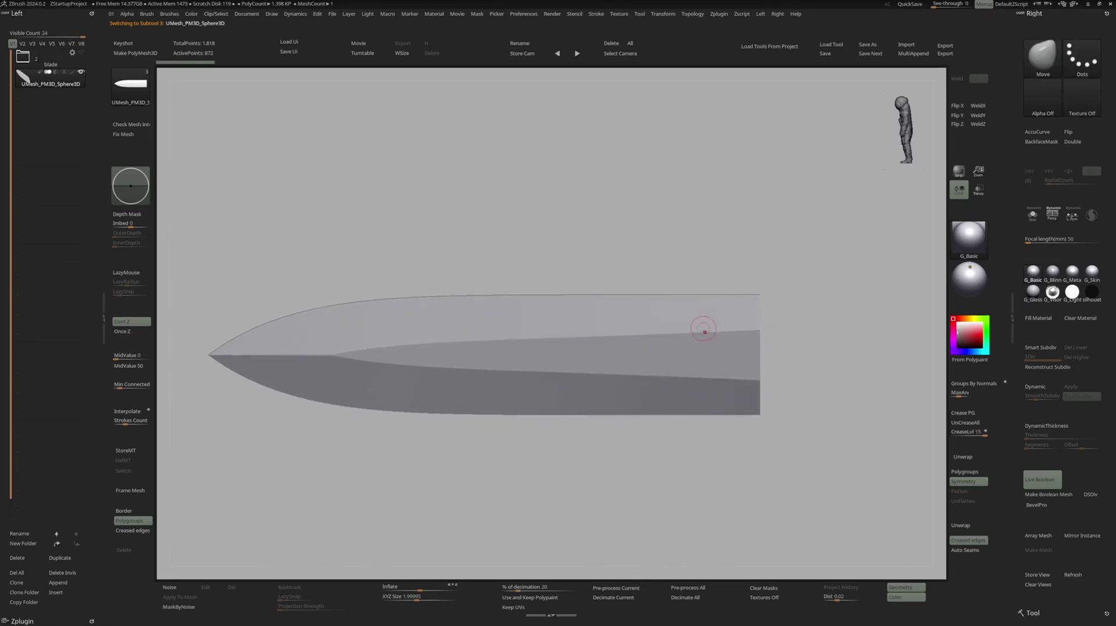
key("ctrl+shift")
scroll(678, 296, "up", 1)
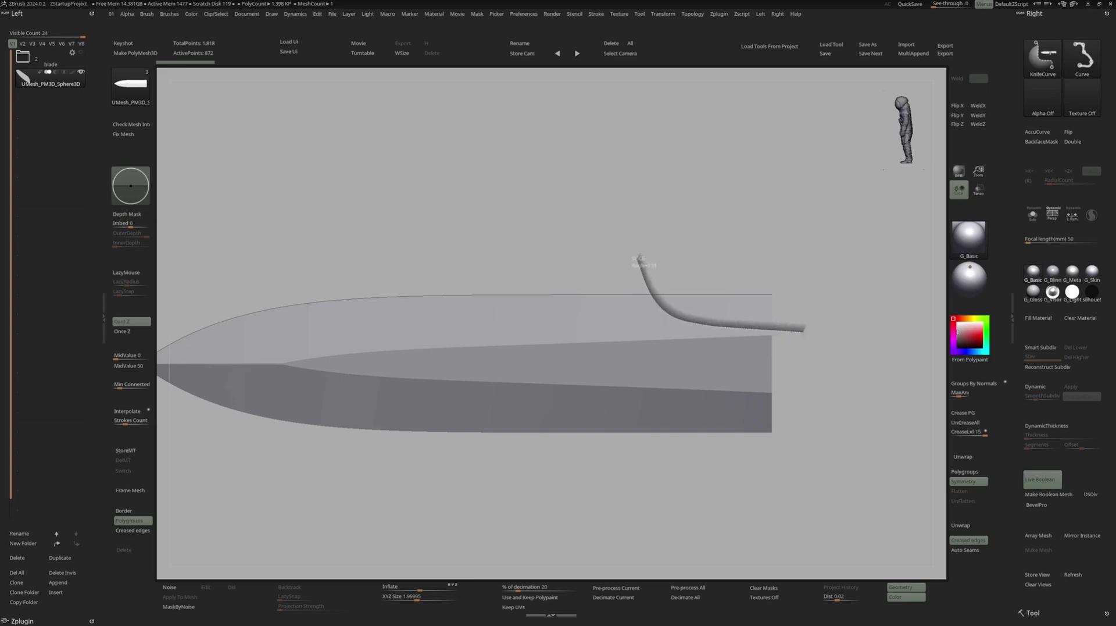
left_click_drag(804, 329, 798, 326)
mouse_move(798, 327)
right_mouse_down()
mouse_move(747, 331)
mouse_move(811, 340)
mouse_move(799, 326)
right_mouse_up()
right_click_drag(799, 325, 798, 291, "ctrl")
right_click_drag(797, 290, 849, 250)
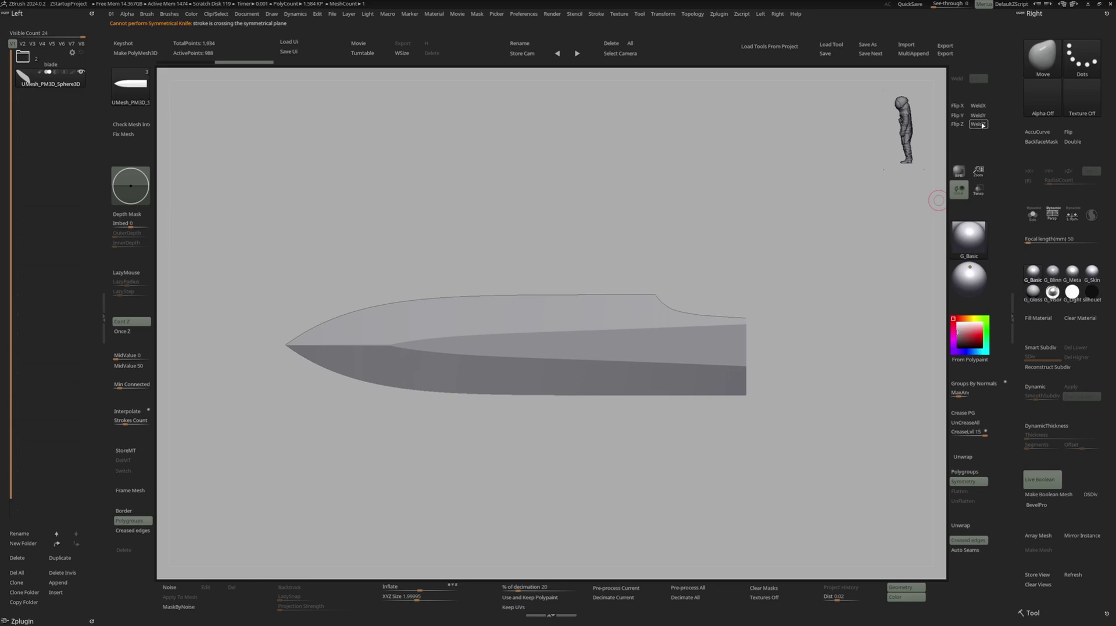
- Mirror and weld the blade so both edges have the curved notch at the base
left_click(979, 124)
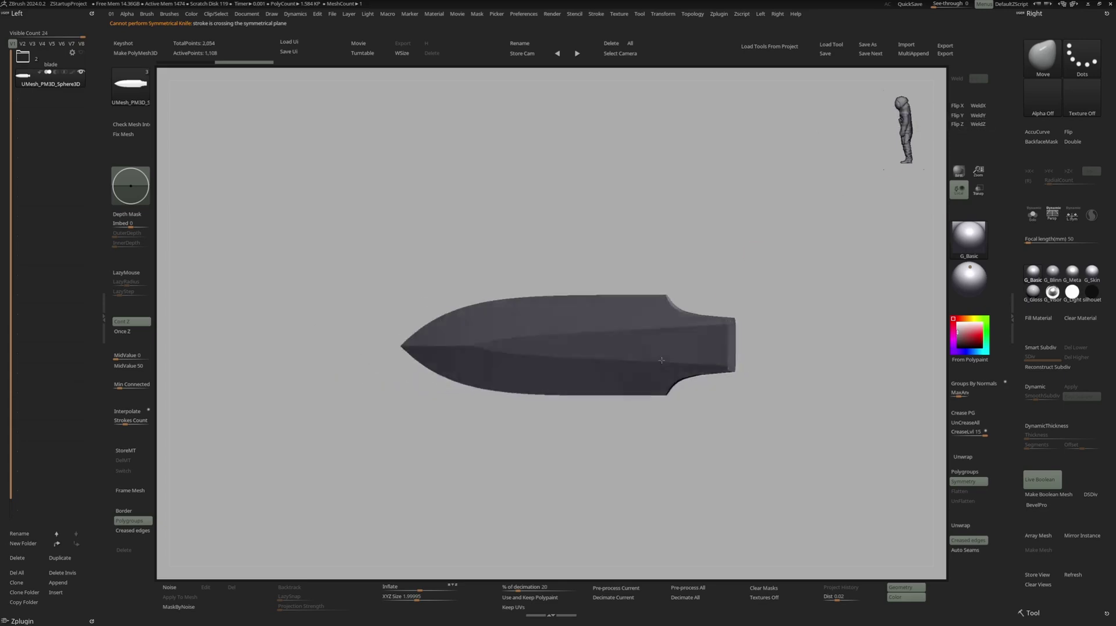
key("shift+f")
right_click_drag(673, 360, 740, 317)
key("shift+f")
right_click_drag(820, 303, 718, 284)
right_click_drag(561, 377, 769, 320)
key("t")
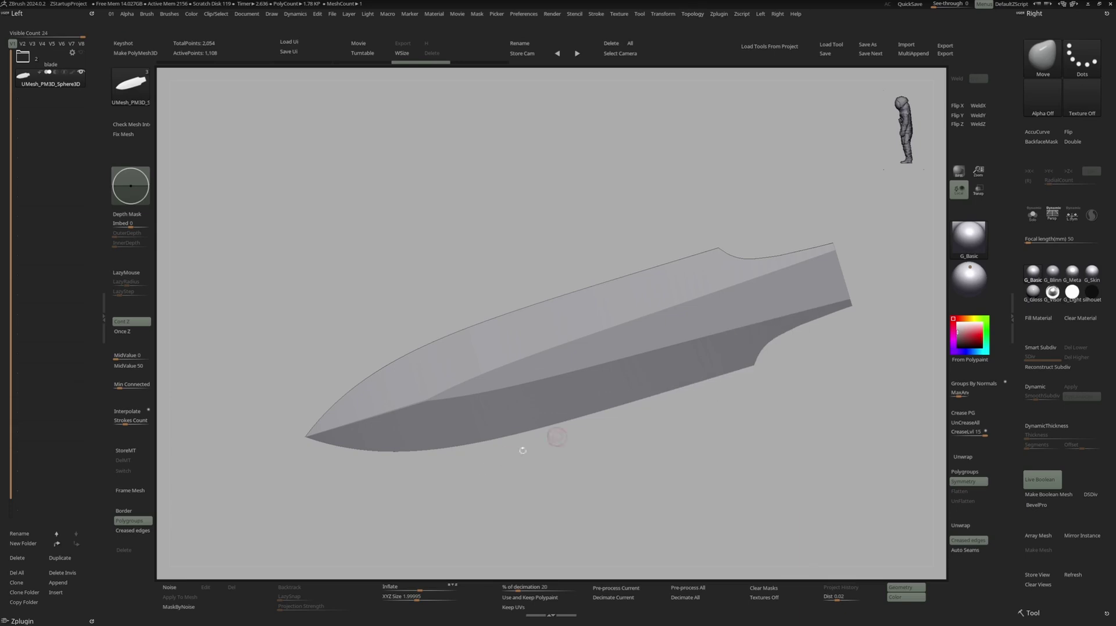
key("t")
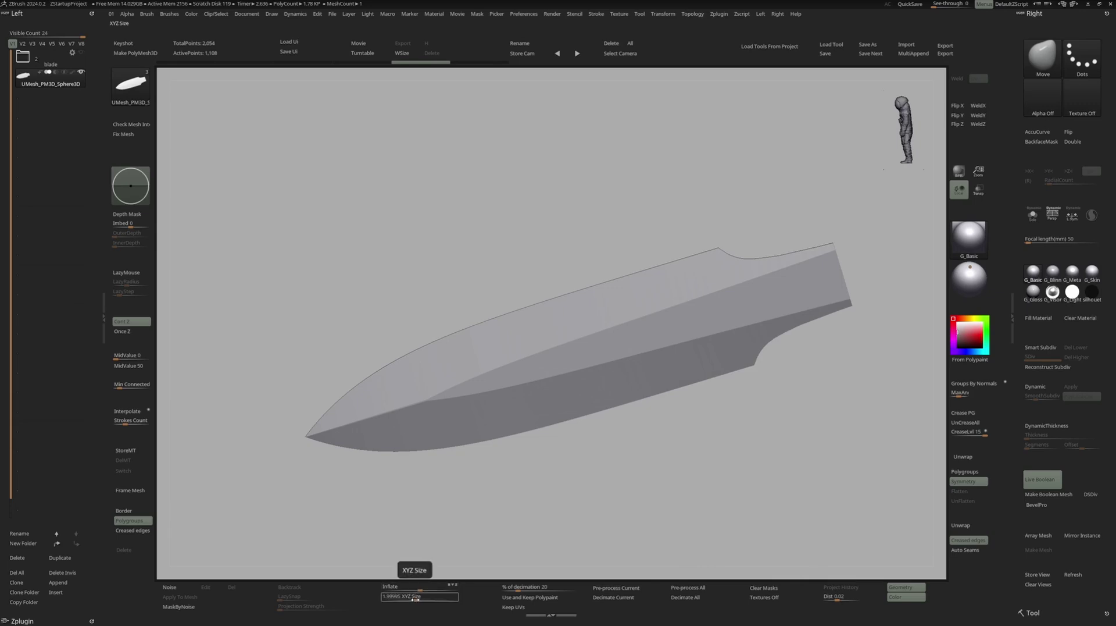
key("Return")
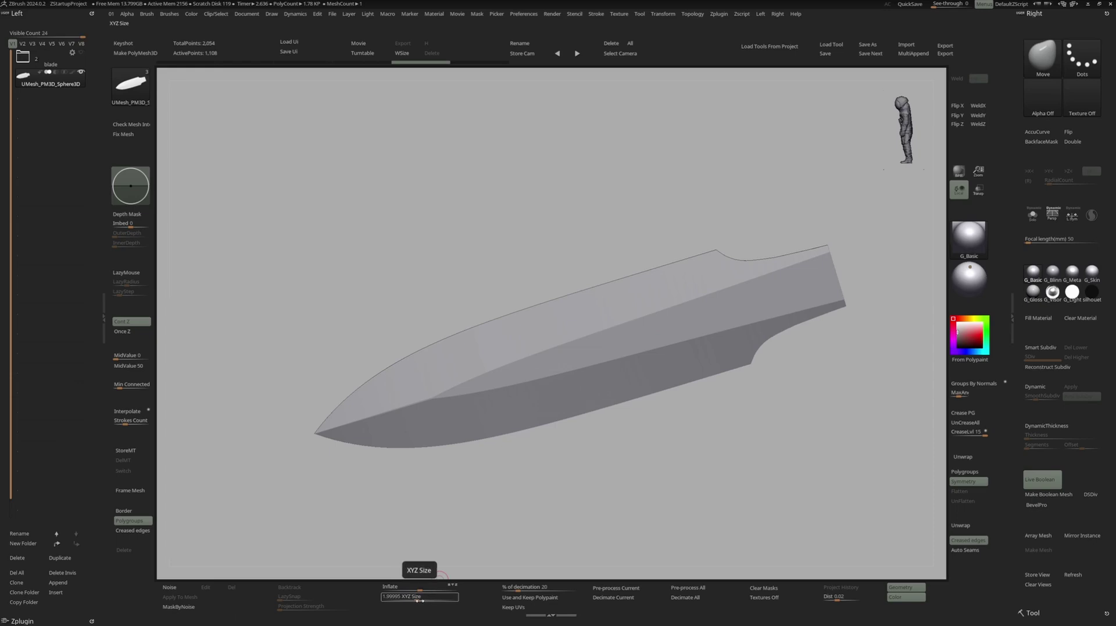
key("Return")
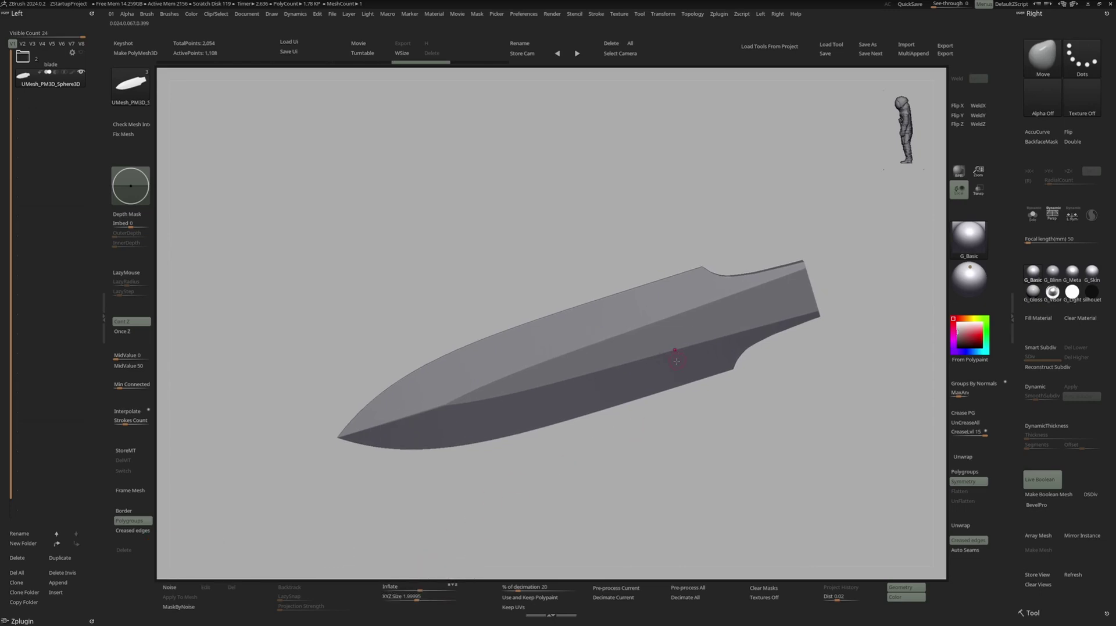
- Try to DynaMesh the blade at a resolution of about 2080 and undo the attempt
key("t")
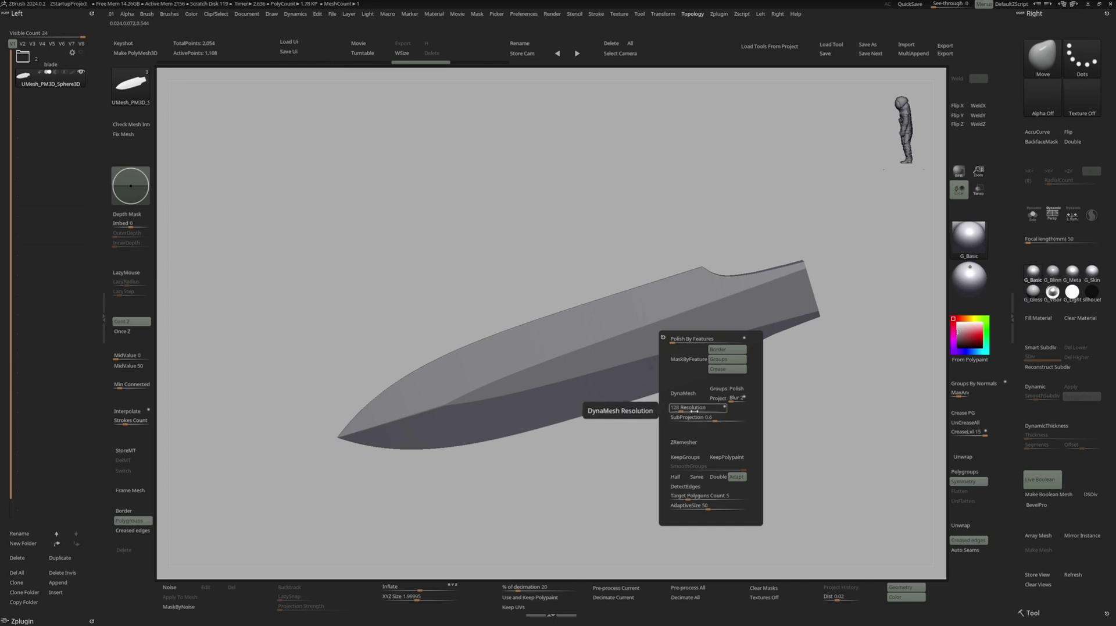
left_click(702, 408)
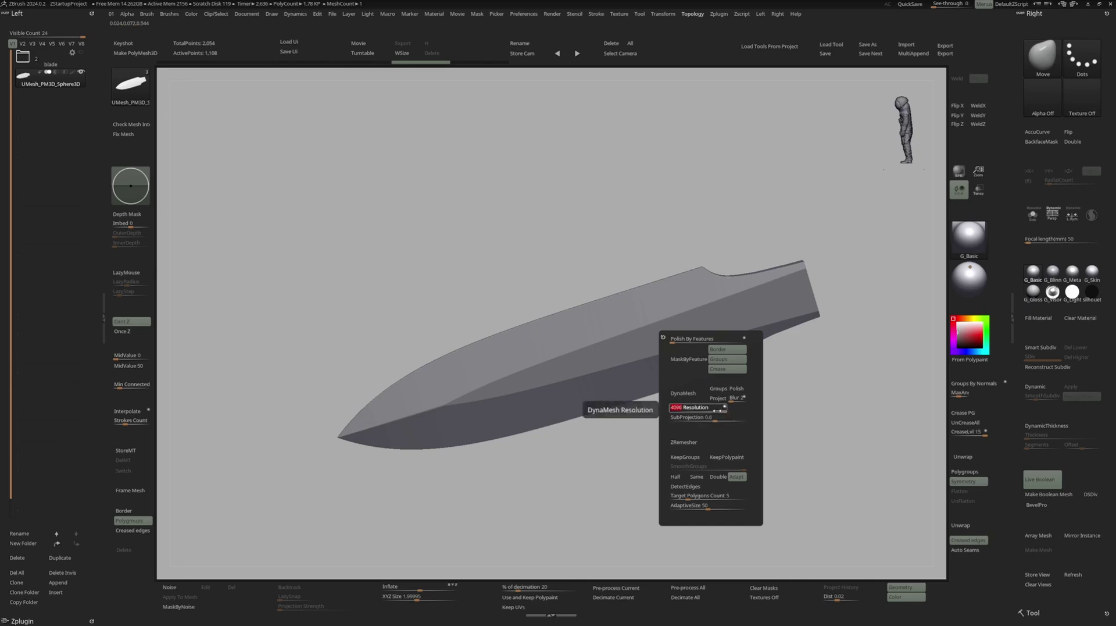
left_click_drag(724, 408, 710, 409)
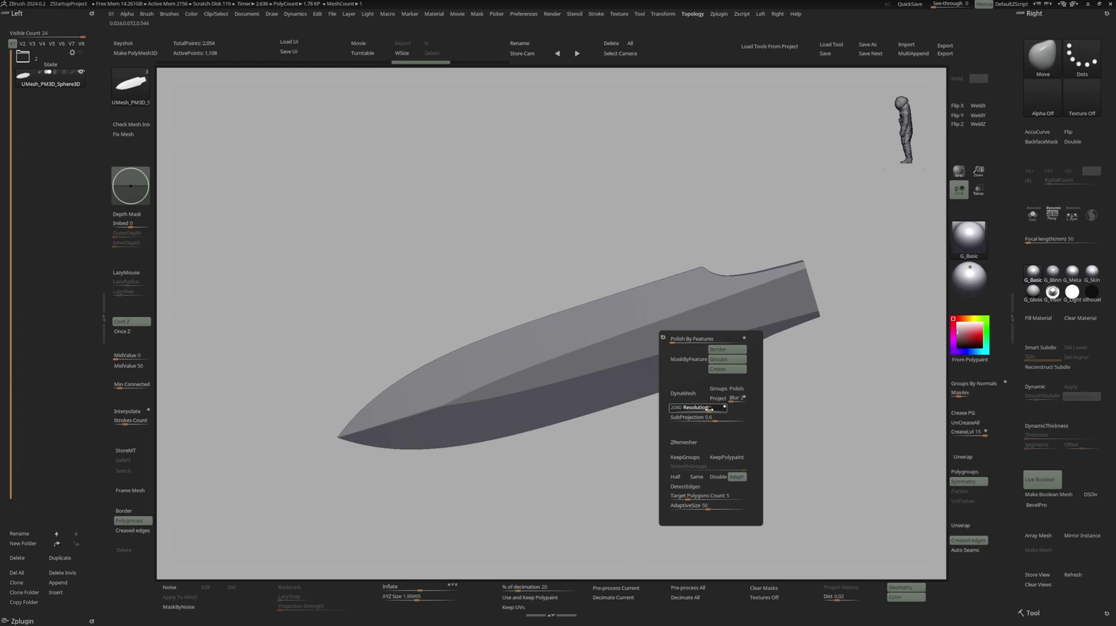
left_click(692, 395)
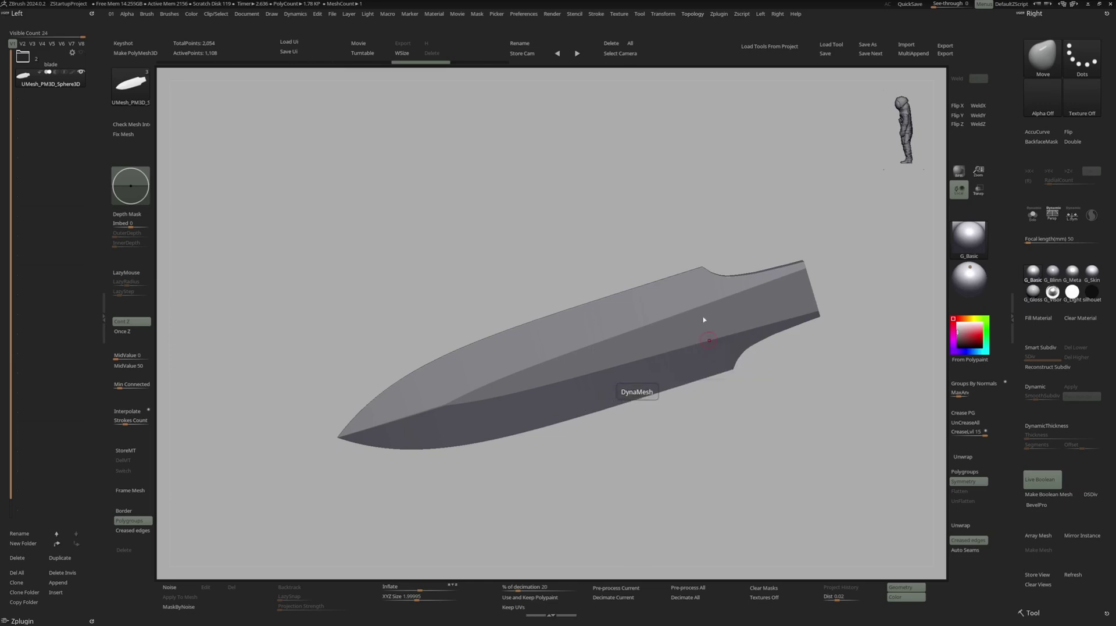
key("shift+f")
right_click_drag(735, 285, 770, 324, "ctrl")
key("shift+f")
key("shift+f")
key("shift+f")
mouse_move(771, 323)
right_mouse_down()
mouse_move(792, 337)
mouse_move(750, 344)
mouse_move(732, 320)
mouse_move(829, 294)
mouse_move(703, 332)
mouse_move(741, 344)
mouse_move(834, 310)
mouse_move(768, 311)
mouse_move(756, 335)
mouse_move(768, 401)
right_mouse_up()
key("ctrl+z")
- Lower the DynaMesh resolution to 1000 and clear the mask on the blade
key("shift+f")
key("t")
left_click(759, 358)
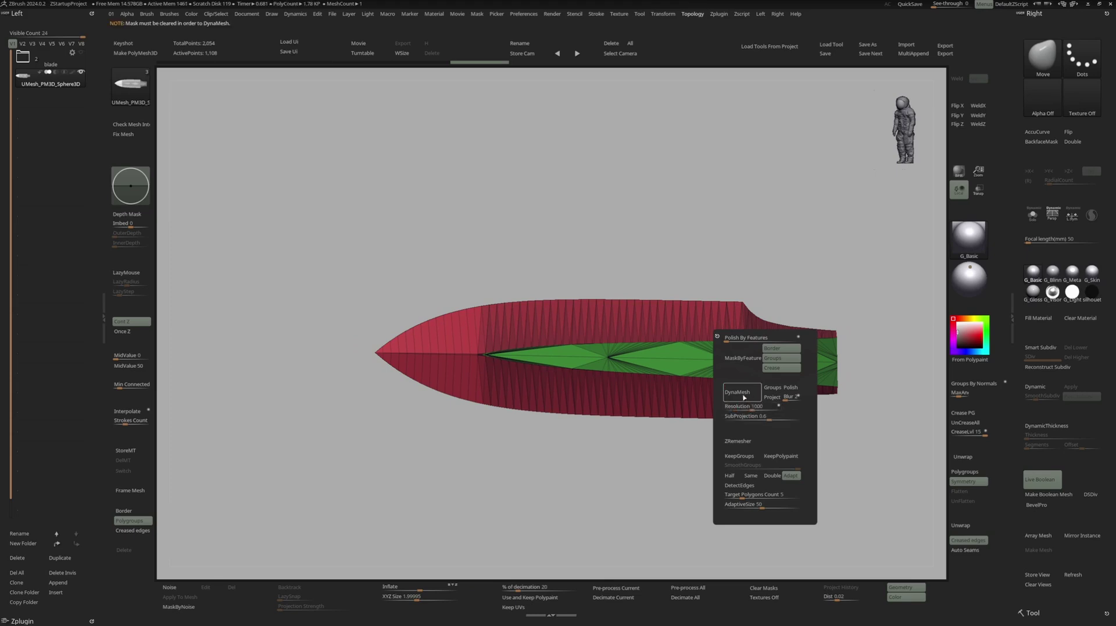
key("shift+f")
right_click_drag(721, 380, 745, 352)
key("shift+f")
key("shift+f")
left_click_drag(695, 489, 711, 508, "ctrl")
mouse_move(723, 439)
right_mouse_down()
mouse_move(742, 407)
mouse_move(729, 445)
right_mouse_up()
- Try DynaMesh on the unmasked blade at resolution 1000, inspect its notch edges closely, and undo the remesh
key("t")
left_click(731, 453)
right_click_drag(729, 445, 814, 407, "ctrl")
right_click_drag(814, 407, 744, 372)
mouse_move(744, 372)
right_mouse_down("ctrl")
mouse_move(774, 389)
mouse_move(706, 339)
right_mouse_up("ctrl")
key("space")
left_click_drag(706, 339, 702, 339)
right_click_drag(702, 339, 692, 324)
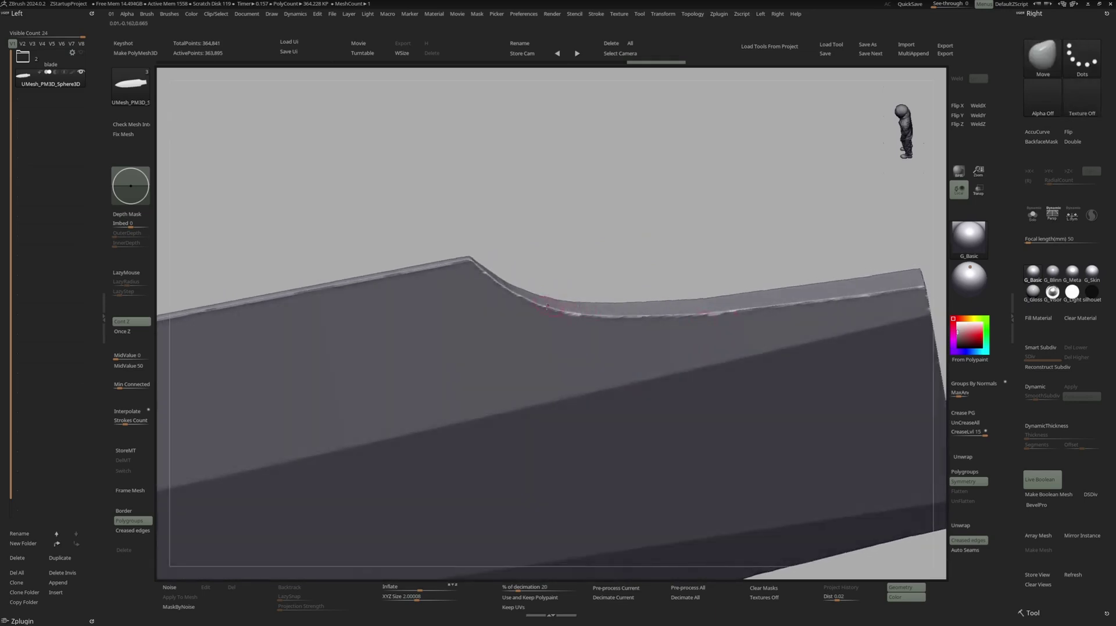
right_click_drag(545, 307, 568, 321)
right_click_drag(893, 291, 875, 264, "ctrl")
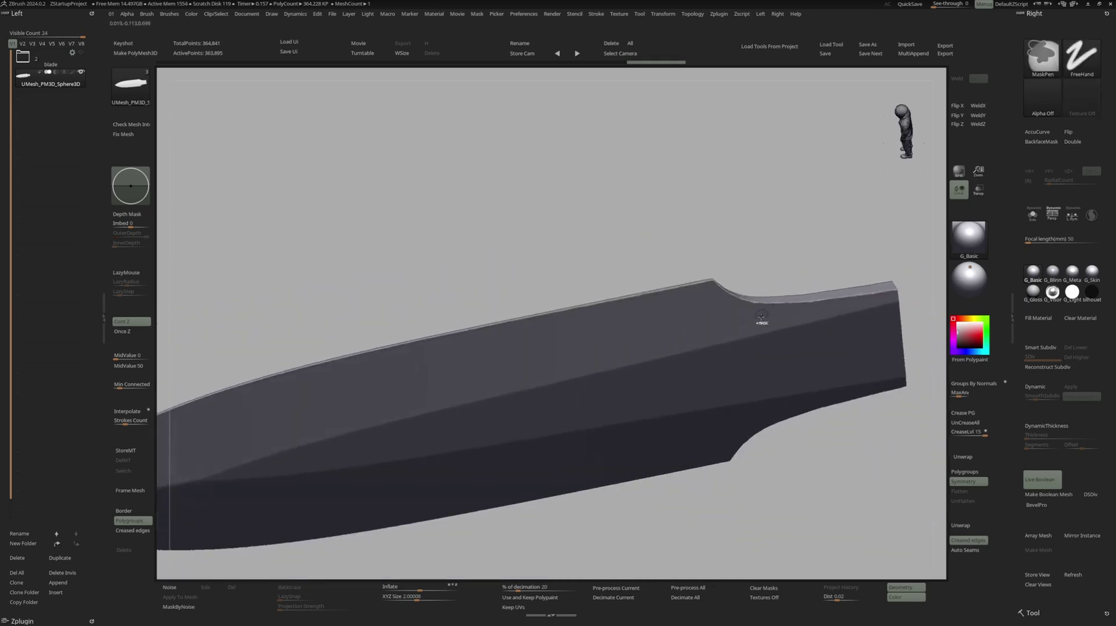
right_click_drag(802, 332, 762, 314)
right_click_drag(763, 314, 813, 306, "ctrl")
key("ctrl+z")
- DynaMesh the blade at a resolution of 2040
key("t")
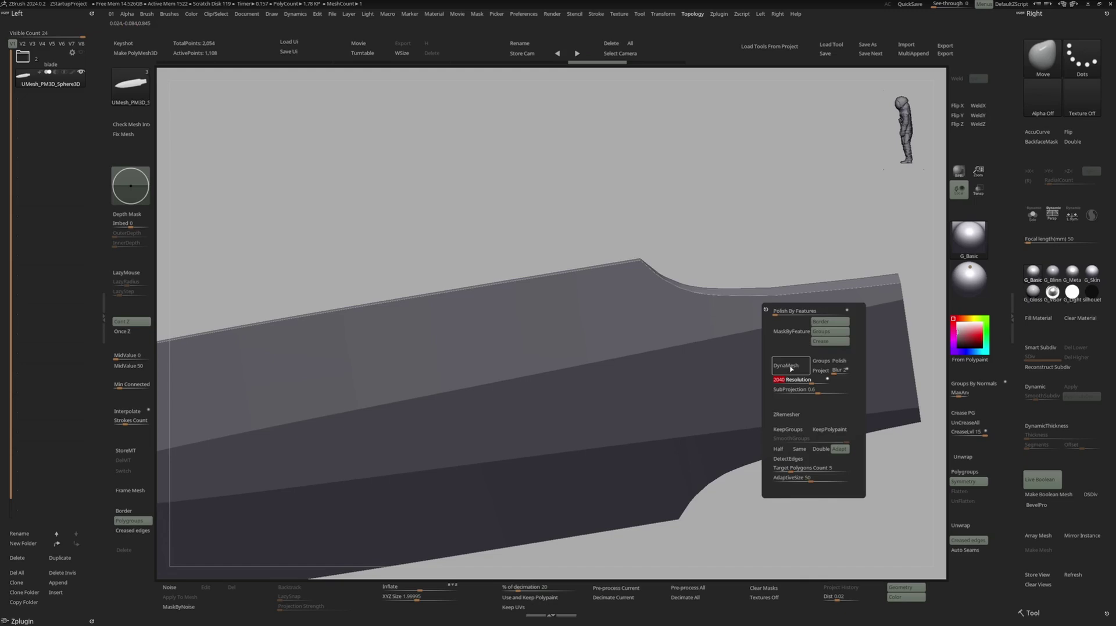
right_click_drag(822, 344, 762, 321)
key("space")
left_click_drag(766, 321, 771, 322)
right_click_drag(777, 317, 738, 321, "ctrl")
- Enable X and Y symmetry and refine the blade's silhouette with the Move brush
key("x")
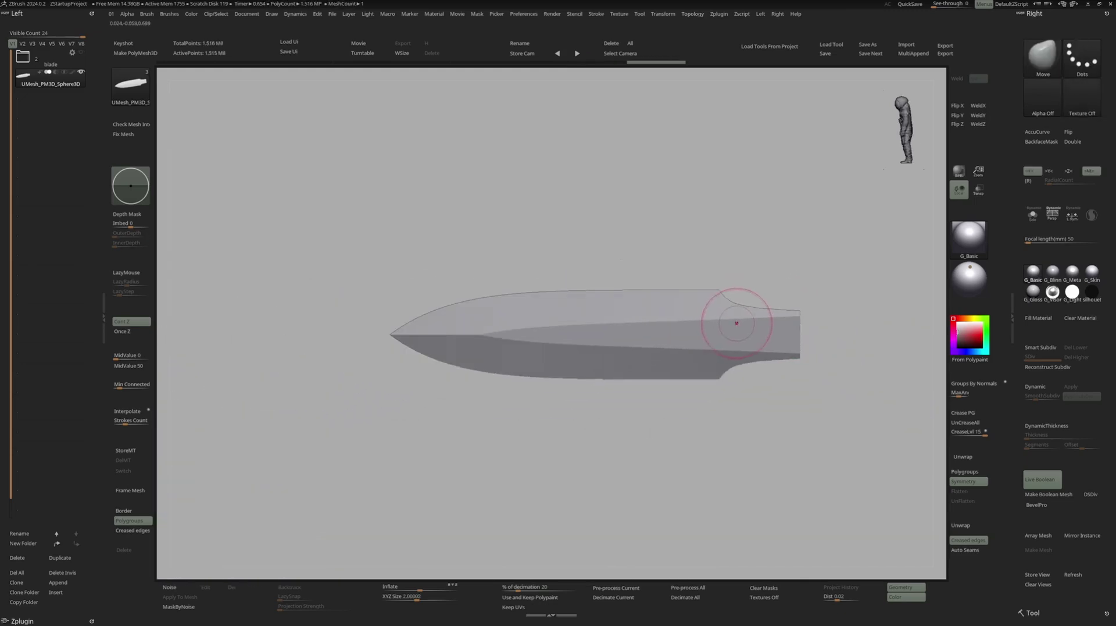
key("space")
left_click_drag(735, 321, 743, 321)
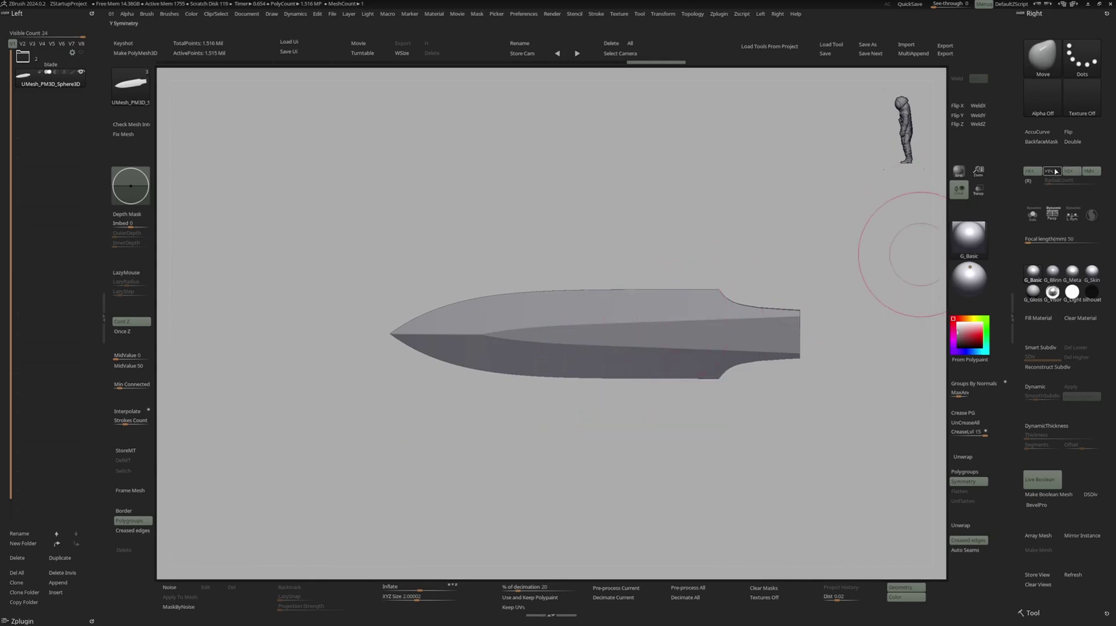
right_click_drag(649, 342, 668, 330)
key("space")
left_click_drag(669, 330, 675, 330)
mouse_move(675, 330)
right_mouse_down()
mouse_move(697, 323)
mouse_move(661, 324)
mouse_move(671, 321)
right_mouse_up()
mouse_move(708, 367)
right_mouse_down()
mouse_move(595, 363)
mouse_move(640, 366)
mouse_move(538, 381)
mouse_move(688, 316)
right_mouse_up()
- Duplicate the blade subtool and replace the copy with a Cylinder 3D primitive
key("w")
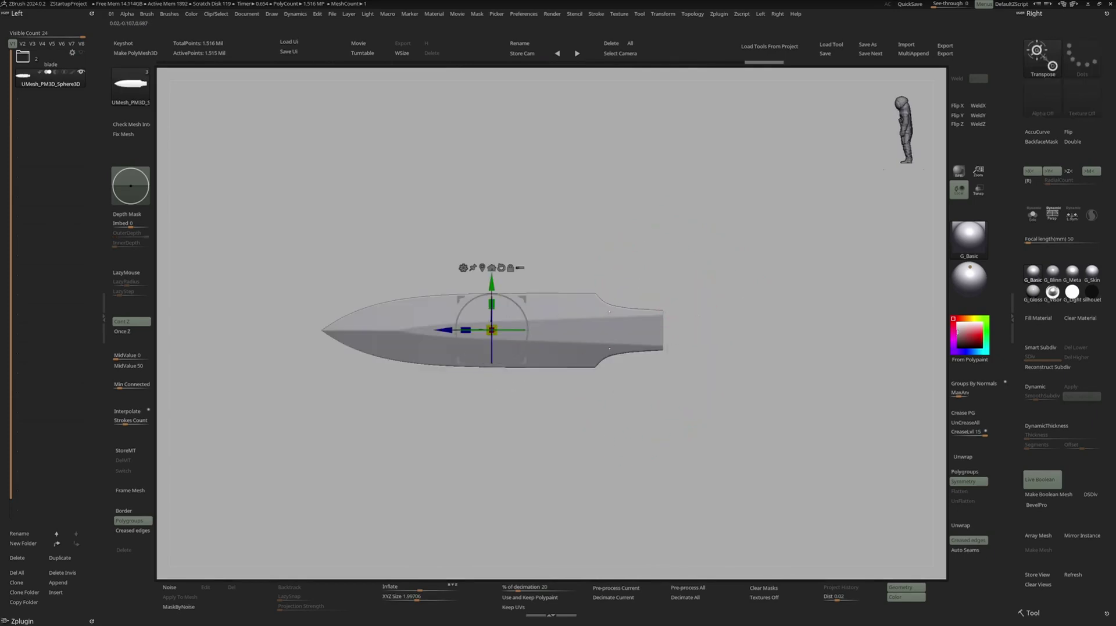
key("ctrl+shift+d")
right_click_drag(610, 313, 600, 327, "alt")
left_click(455, 282)
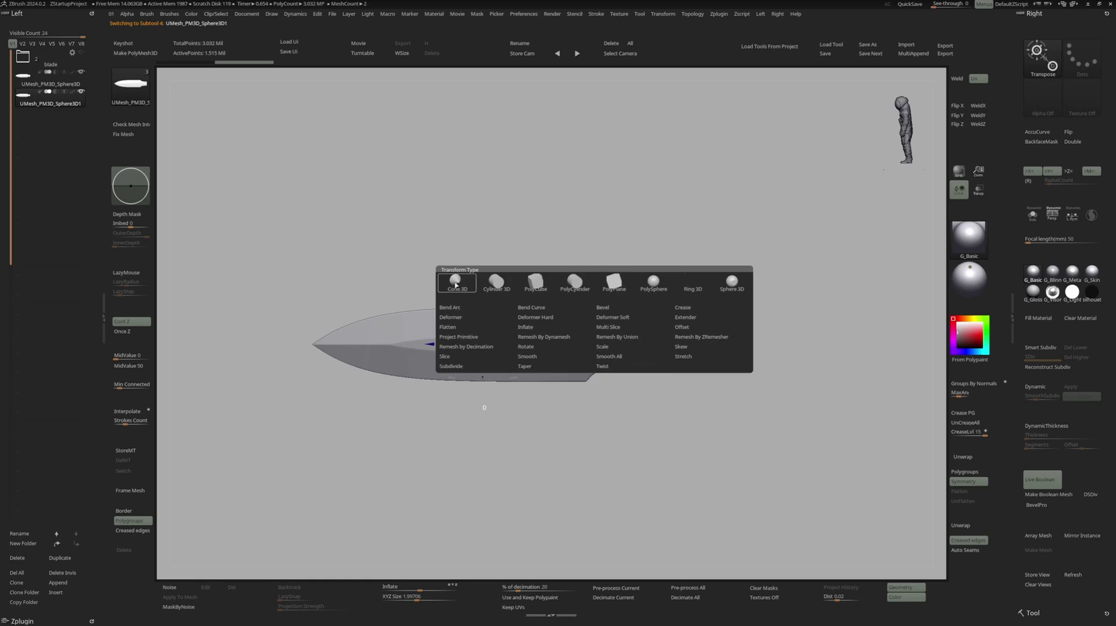
left_click(503, 283)
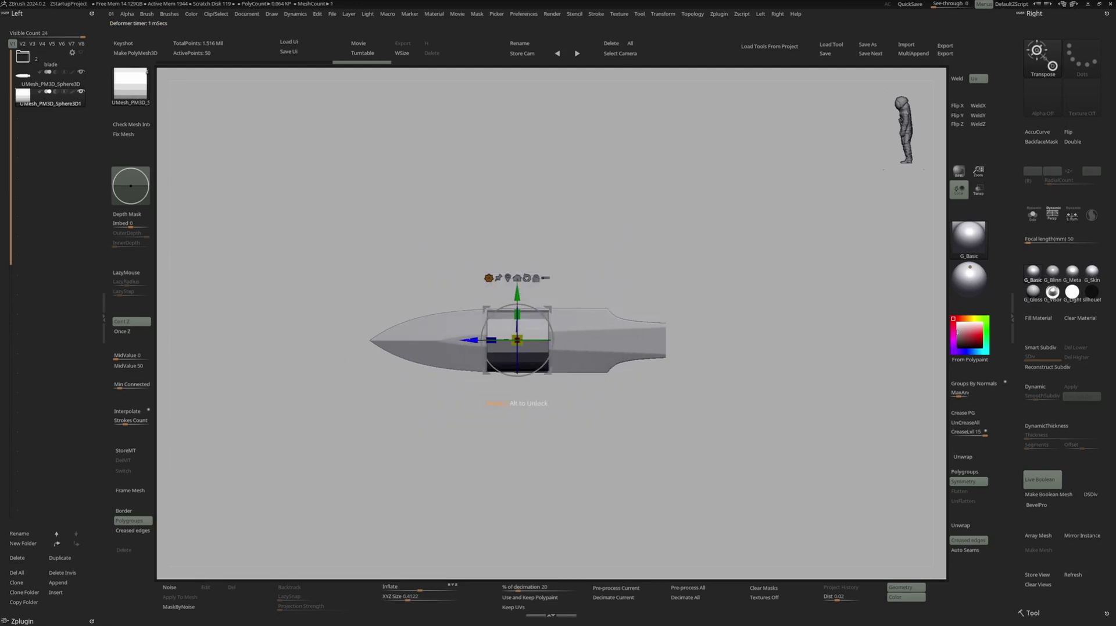
- Move the cylinder behind the blade's base and stretch it lengthwise into a handle
left_click_drag(470, 339, 700, 340)
right_click_drag(700, 340, 574, 337, "alt")
left_click_drag(596, 321, 475, 321)
right_click_drag(475, 321, 463, 343, "alt")
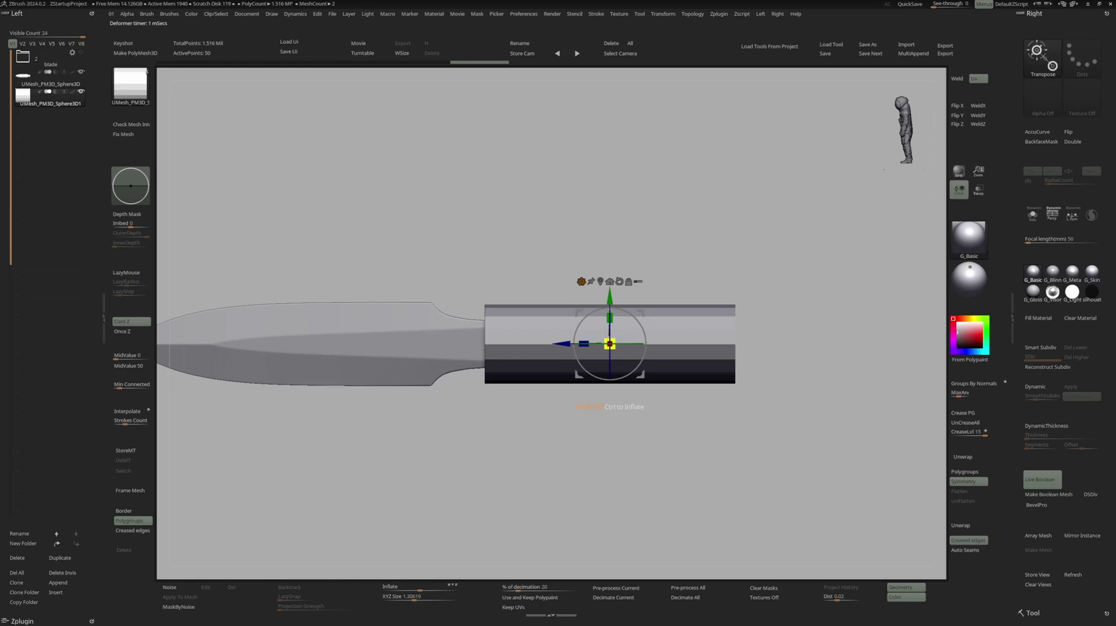
- Thin the handle cylinder so its diameter fits the narrow base of the blade
mouse_move(610, 344)
left_mouse_down()
mouse_move(573, 344)
mouse_move(634, 344)
mouse_move(607, 344)
left_mouse_up()
key("q")
mouse_move(652, 321)
right_mouse_down("ctrl")
mouse_move(563, 305)
mouse_move(603, 317)
right_mouse_up("ctrl")
key("w")
left_click_drag(606, 329, 601, 329)
key("q")
right_click_drag(649, 314, 600, 308, "alt")
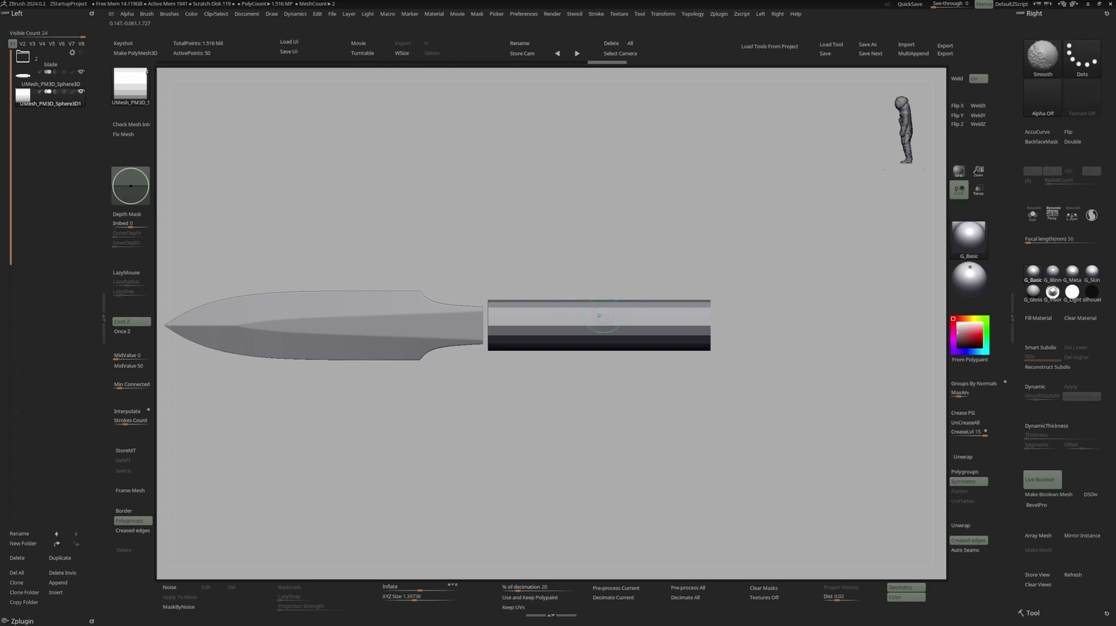
- Duplicate the handle cylinder, move the copy to the far end of the handle and shorten it into a pommel piece
key("ctrl+shift+d")
key("w")
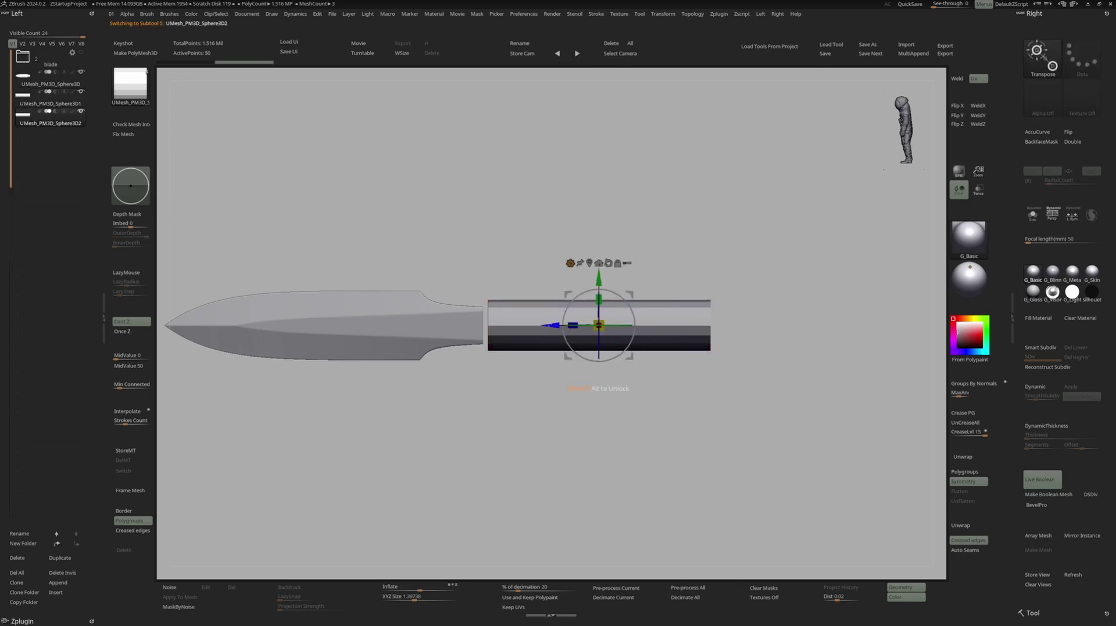
left_click_drag(551, 325, 776, 325)
right_click_drag(712, 328, 631, 332, "alt")
left_click_drag(716, 328, 644, 329)
key("q")
- Insert multiple edge loops along the handle cylinder with ZModeler, using Alternate Polygroup to split it into alternating bands
right_click_drag(568, 329, 674, 329, "alt")
mouse_move(674, 329)
right_mouse_down()
mouse_move(688, 330)
mouse_move(661, 331)
mouse_move(678, 320)
right_mouse_up()
left_click(661, 332, "alt")
key("shift+f")
mouse_move(678, 320)
right_mouse_down("ctrl")
mouse_move(679, 330)
mouse_move(628, 326)
right_mouse_up("ctrl")
key("b")
key("z")
key("m")
right_click_drag(628, 326, 628, 343, "ctrl")
right_click_drag(627, 343, 635, 315)
left_click(624, 333, "alt")
key("space")
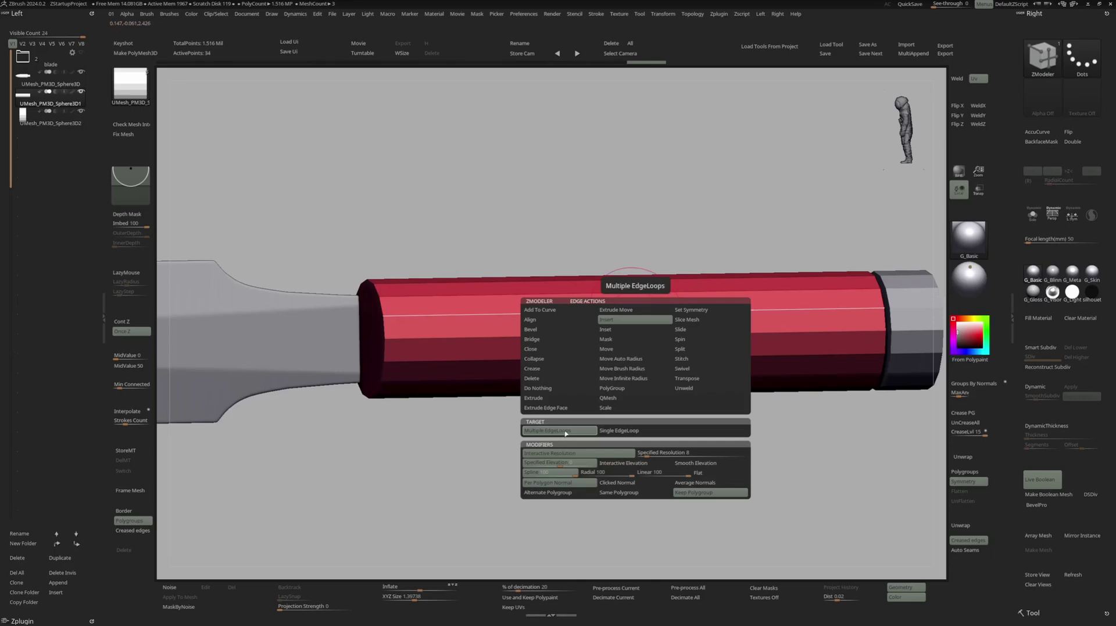
left_click(571, 494)
left_click_drag(666, 416, 718, 416, "shift")
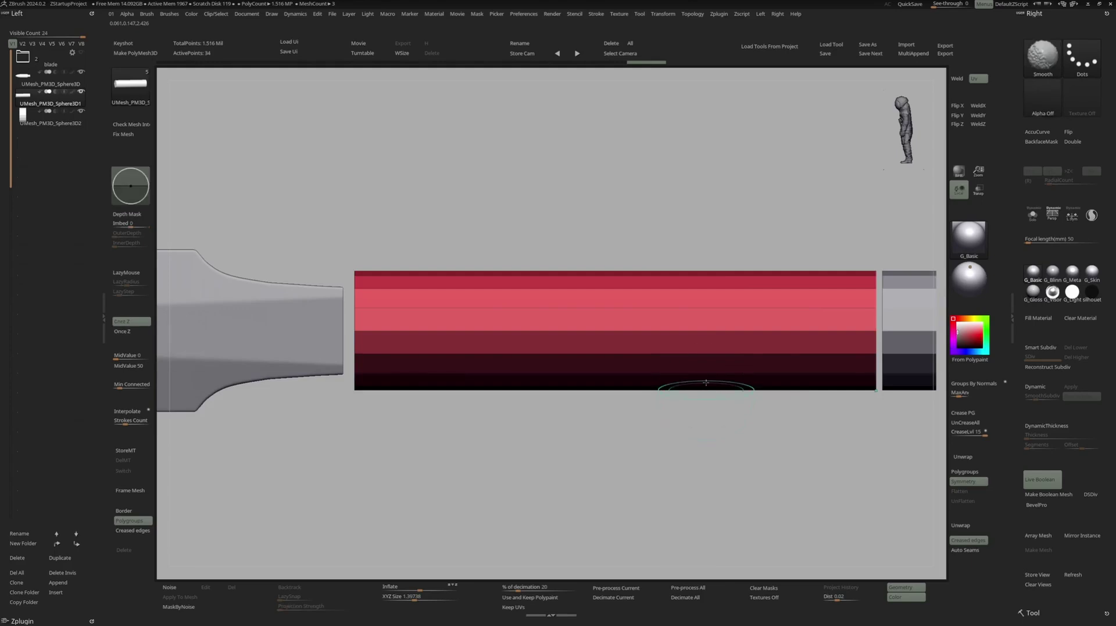
left_click(664, 331)
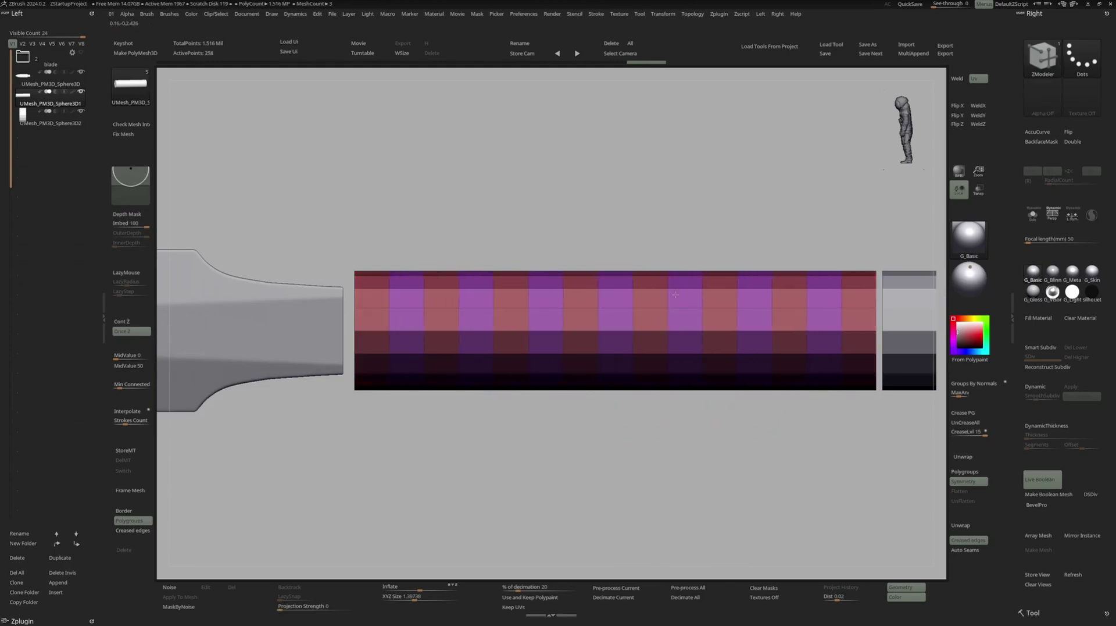
- Crease the complete edge loop around the pommel-side end cap of the handle cylinder with ZModeler
left_click_drag(698, 236, 659, 332)
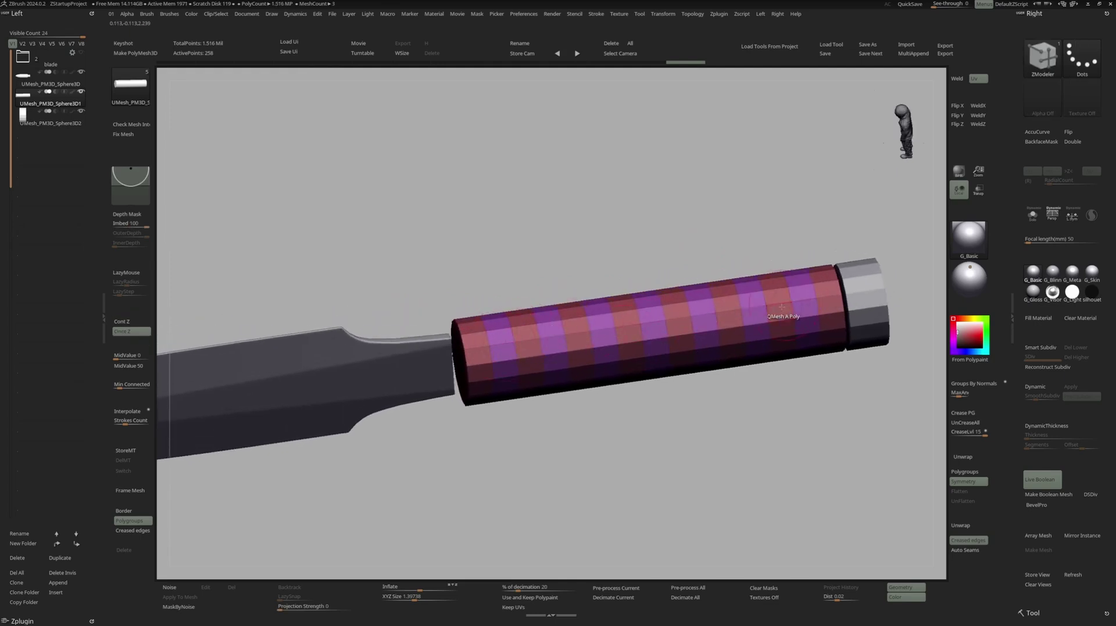
mouse_move(779, 307)
right_mouse_down()
mouse_move(758, 269)
mouse_move(710, 324)
right_mouse_up()
right_click_drag(474, 427, 727, 356)
key("shift+alt+s")
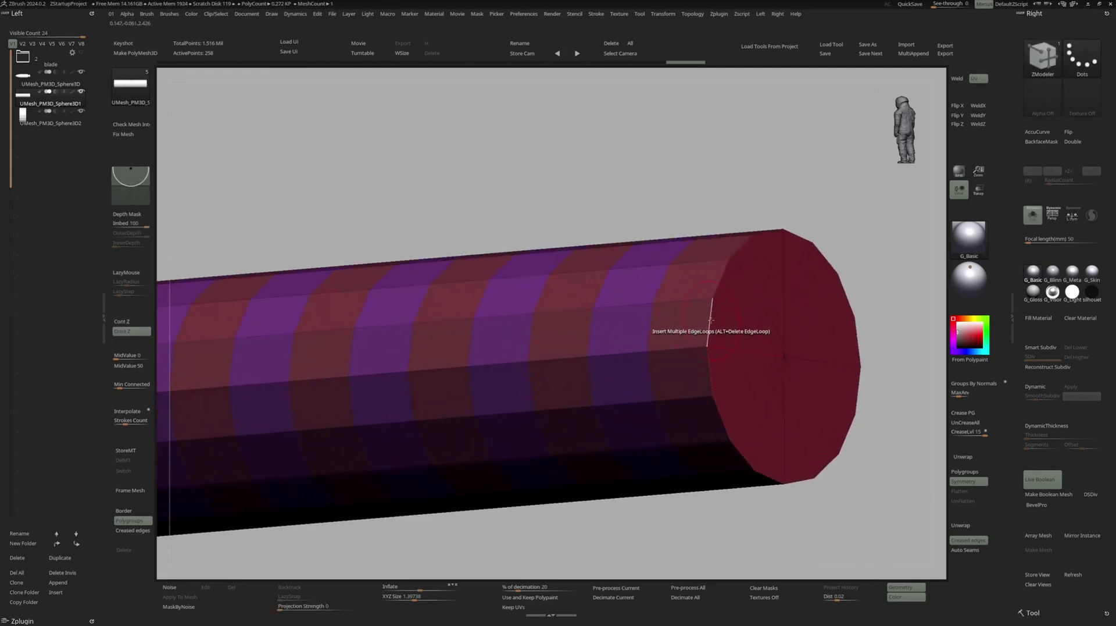
key("space")
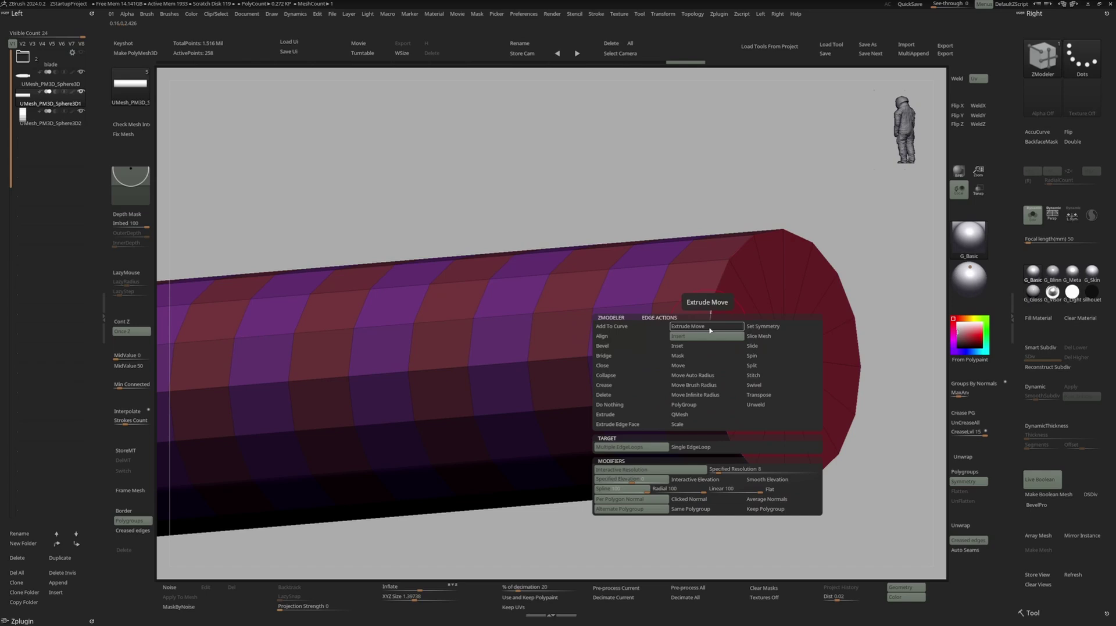
left_click(605, 385)
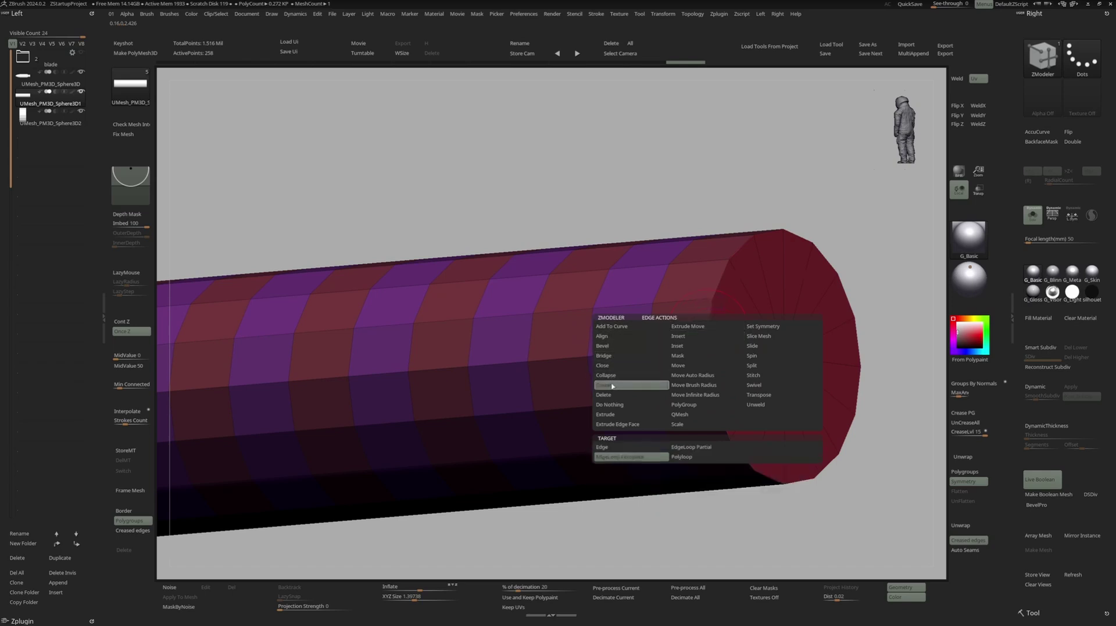
left_click(709, 330)
- Crease the matching edge loop around the blade-side end cap of the handle
right_click_drag(708, 329, 685, 332, "ctrl")
right_click_drag(660, 373, 707, 372)
right_click_drag(707, 372, 707, 407, "ctrl")
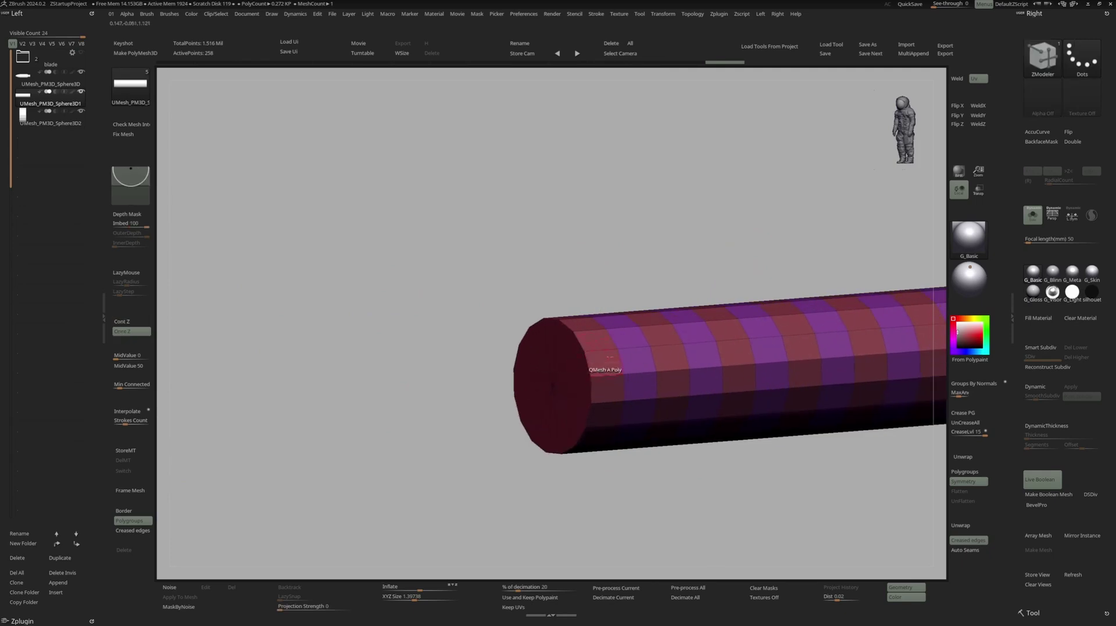
left_click(584, 350)
right_click_drag(587, 349, 601, 304, "ctrl")
- Return to the Move brush, enable Dynamic Subdivision on the handle and raise its smooth subdivision level
key("b")
key("m")
key("v")
right_click_drag(726, 308, 647, 314, "shift")
key("shift+f")
key("alt+shift+s")
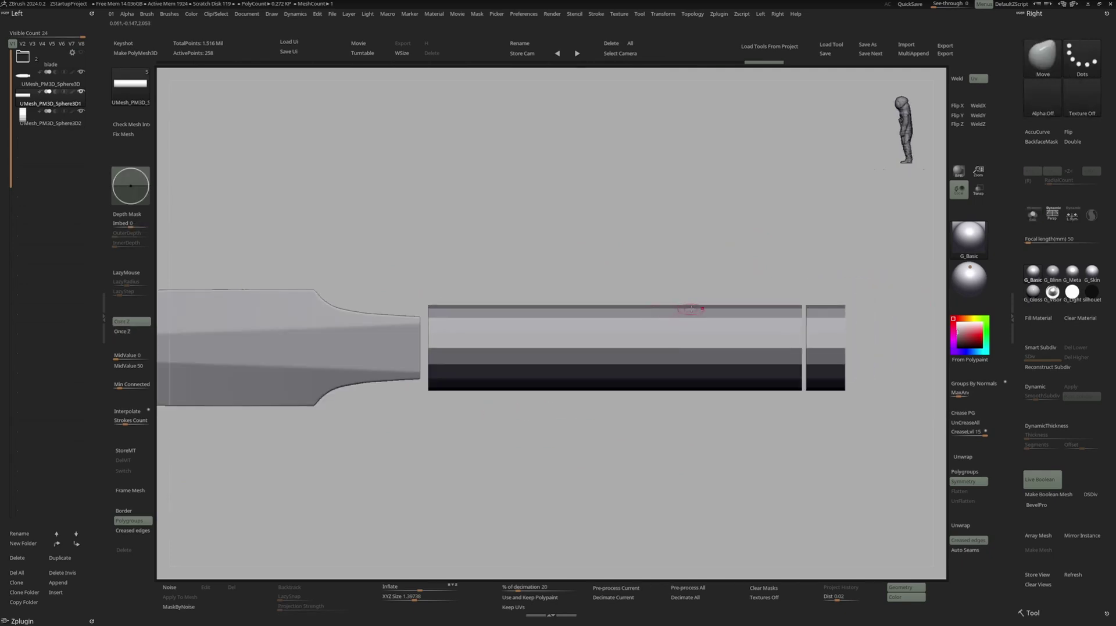
left_click(1045, 385)
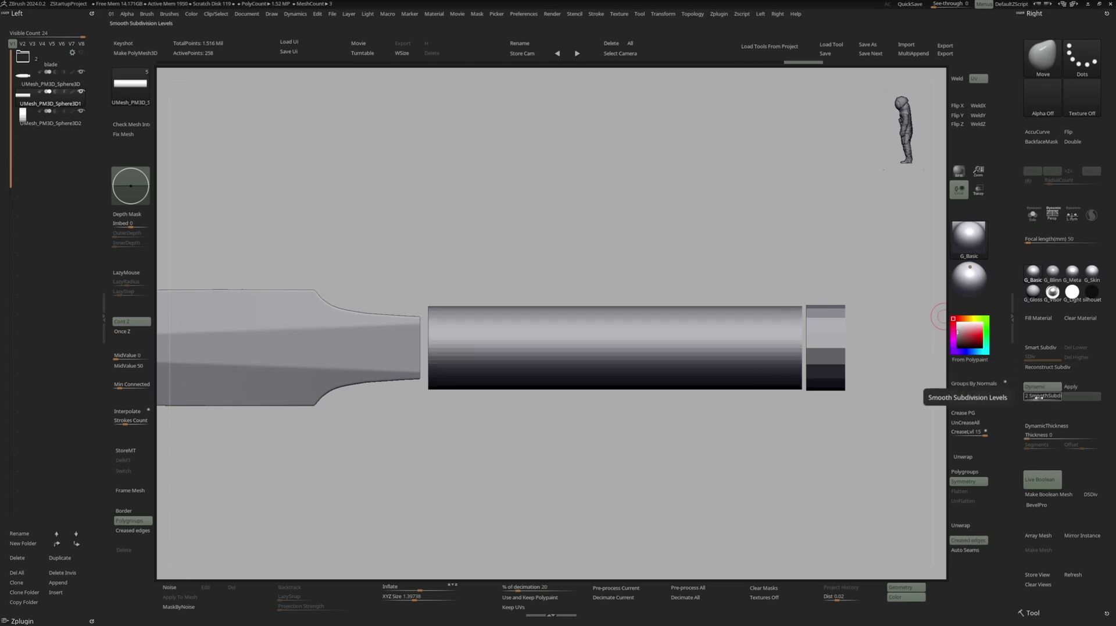
left_click_drag(1039, 399, 1042, 397)
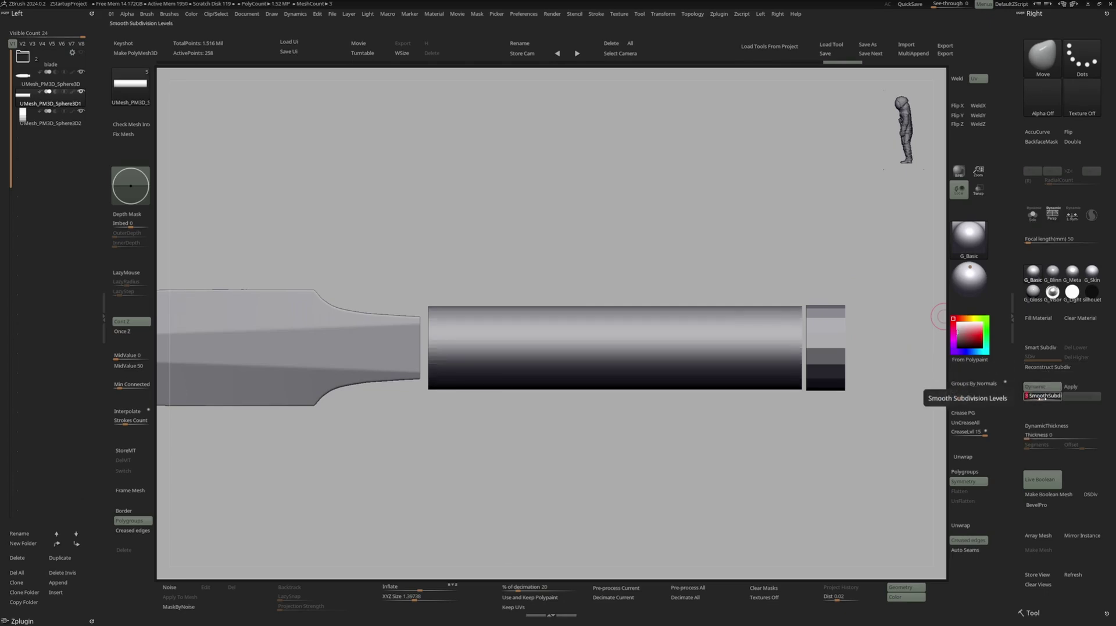
- Apply a gizmo Deformer cage to the handle and scale up its middle points so the grip bulges at the centre
key("w")
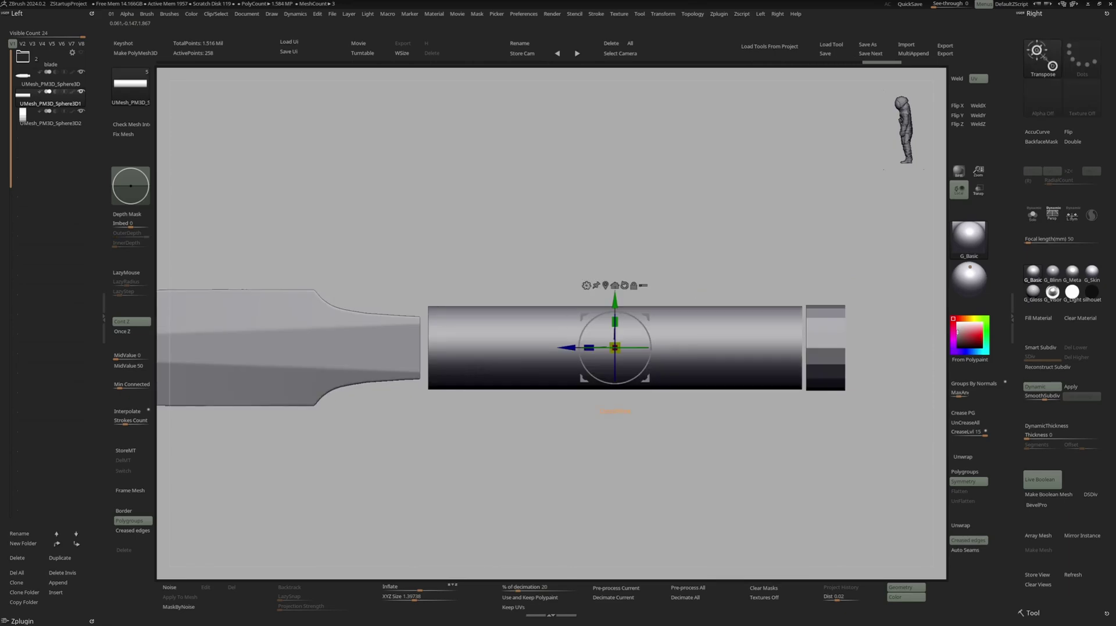
left_click(586, 285)
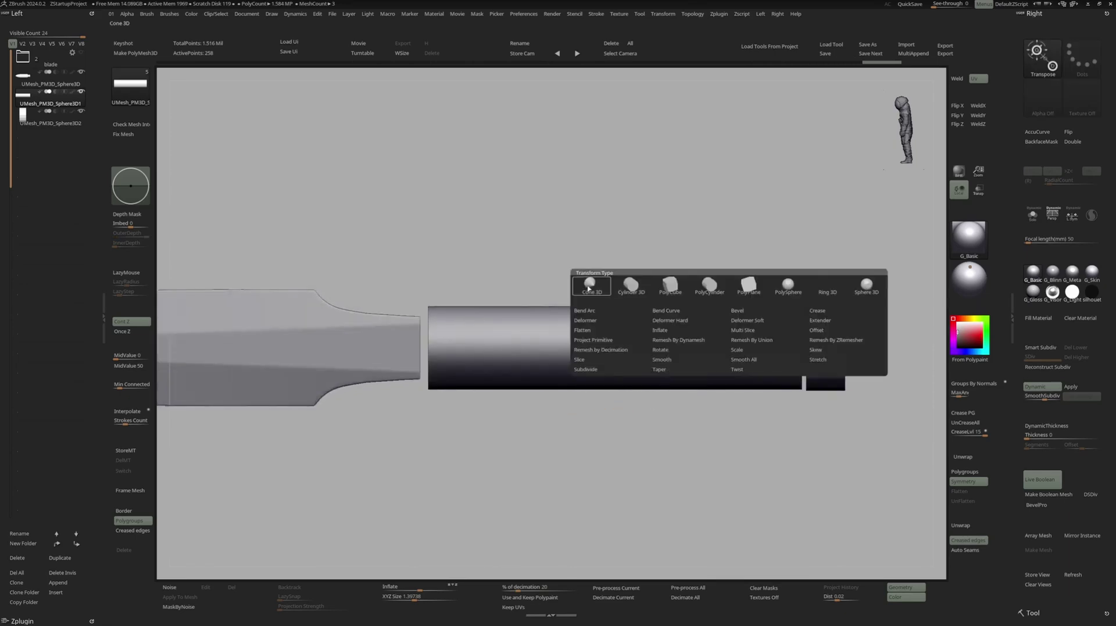
left_click(748, 362)
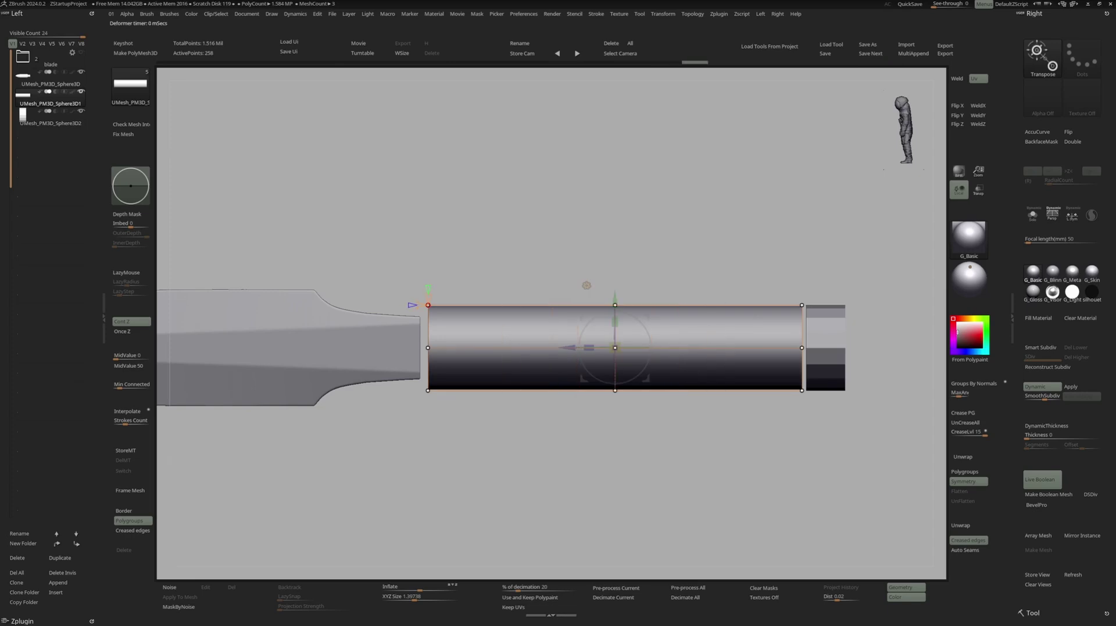
key("ctrl")
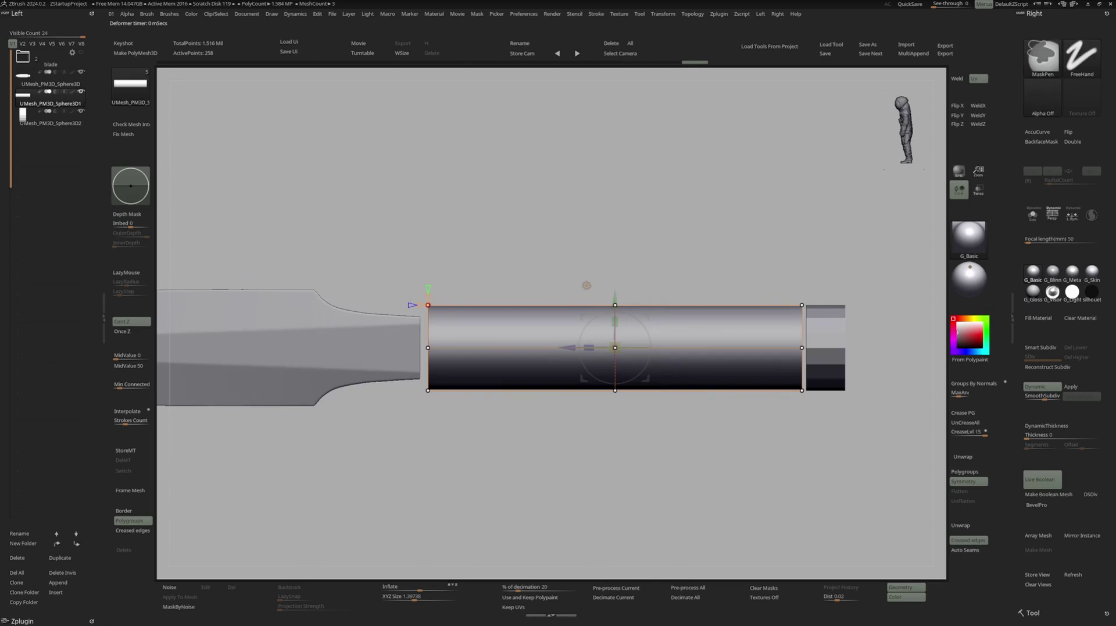
left_click_drag(578, 242, 654, 434, "ctrl")
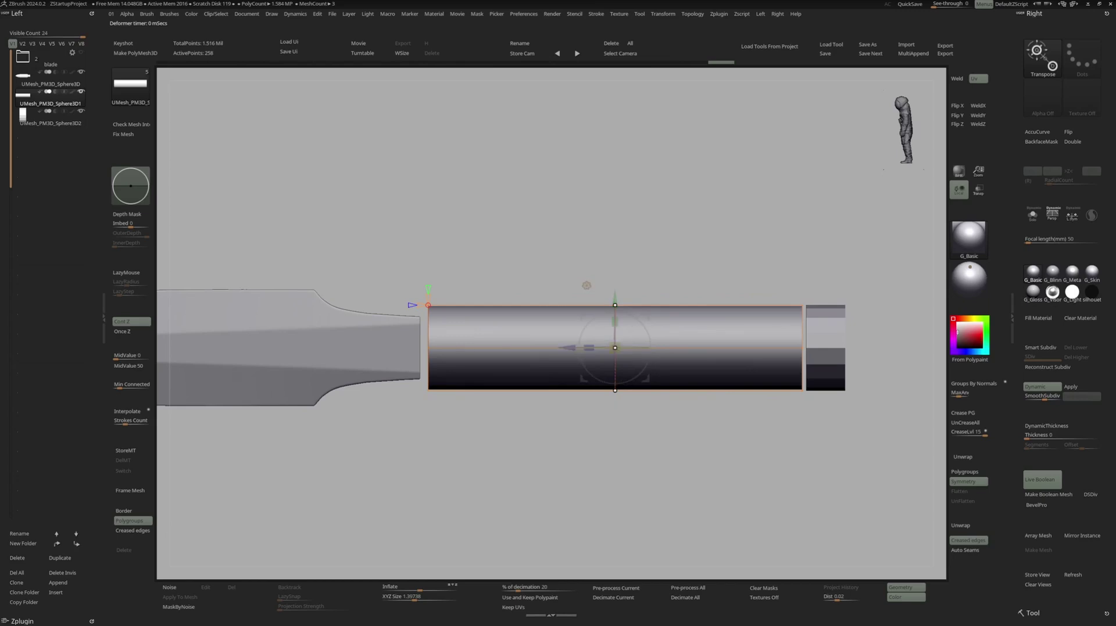
left_click_drag(615, 348, 640, 347)
key("q")
key("shift+f")
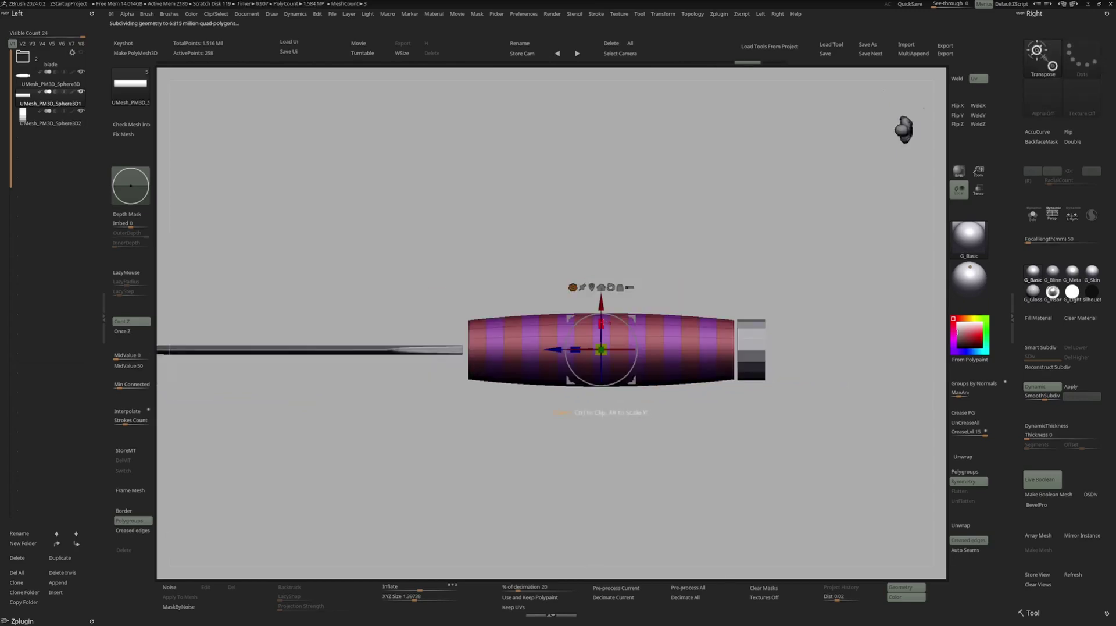
- Scale the handle's thickness slightly as seen from above and return to draw mode
left_click_drag(605, 321, 602, 324)
mouse_move(609, 339)
right_mouse_down()
mouse_move(628, 308)
mouse_move(572, 302)
mouse_move(656, 302)
right_mouse_up()
key("q")
key("shift+f")
mouse_move(652, 307)
left_mouse_down()
mouse_move(605, 399)
mouse_move(591, 391)
mouse_move(579, 269)
mouse_move(606, 363)
left_mouse_up()
left_click_drag(595, 405, 571, 414)
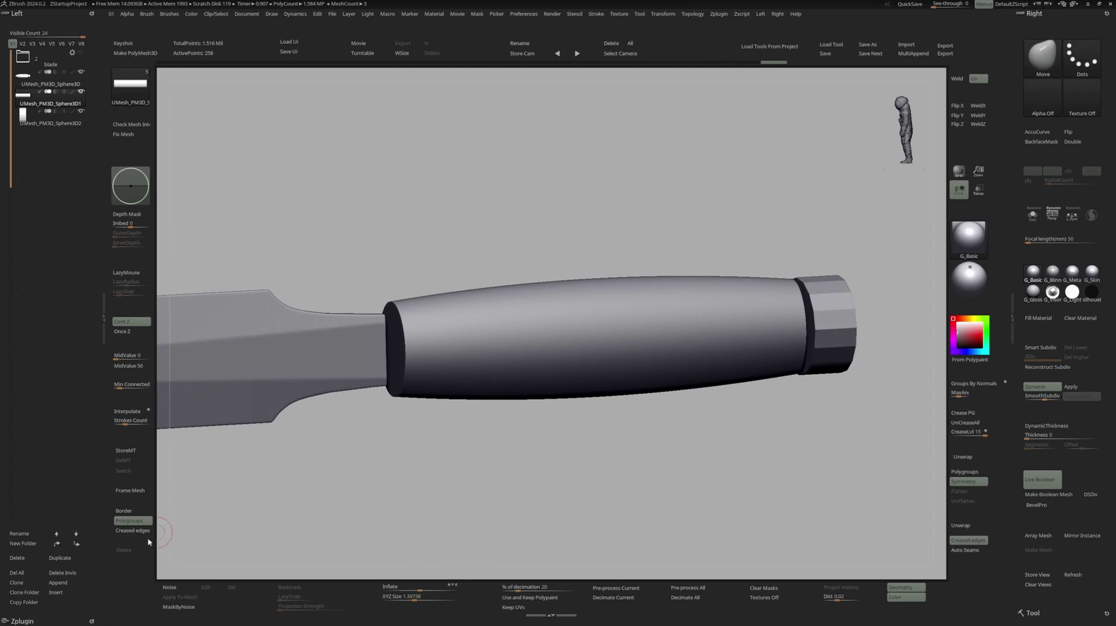
- Frame the handle mesh with curves along its polygroup borders, leaving creased edges and mesh borders out
key("shift+f")
left_click(133, 530)
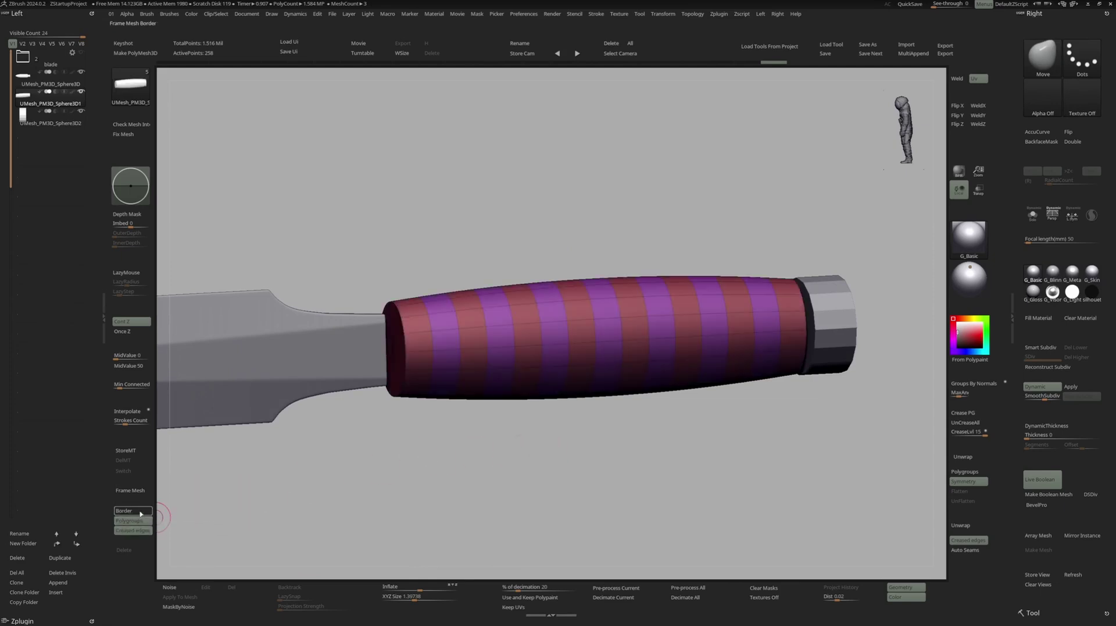
left_click(142, 524)
left_click(141, 491)
left_click_drag(561, 204, 586, 106, "shift")
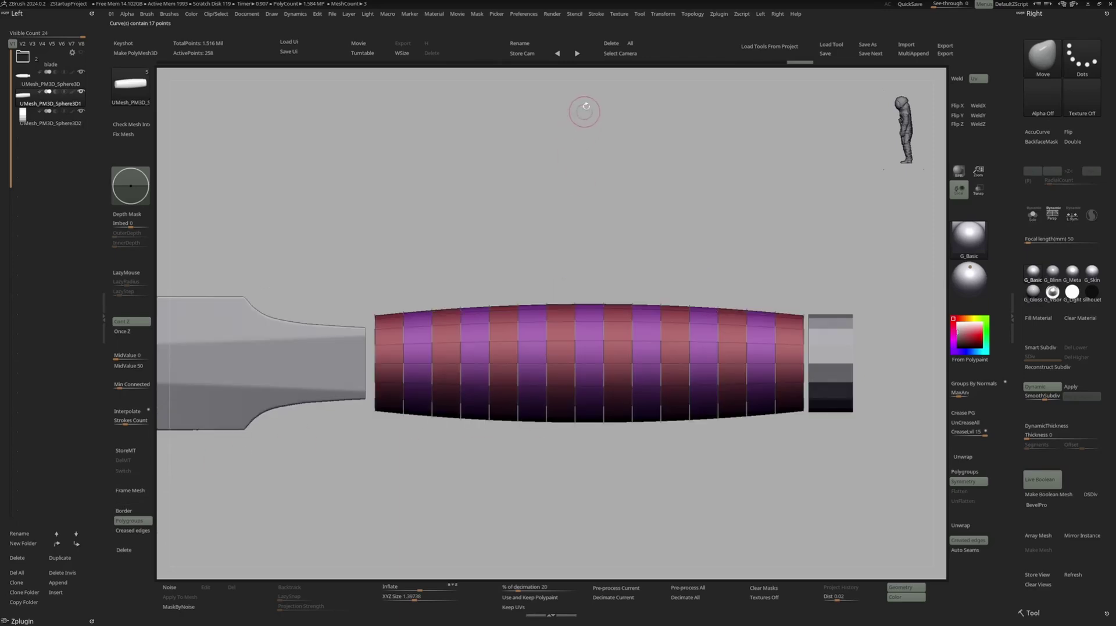
left_click(597, 14)
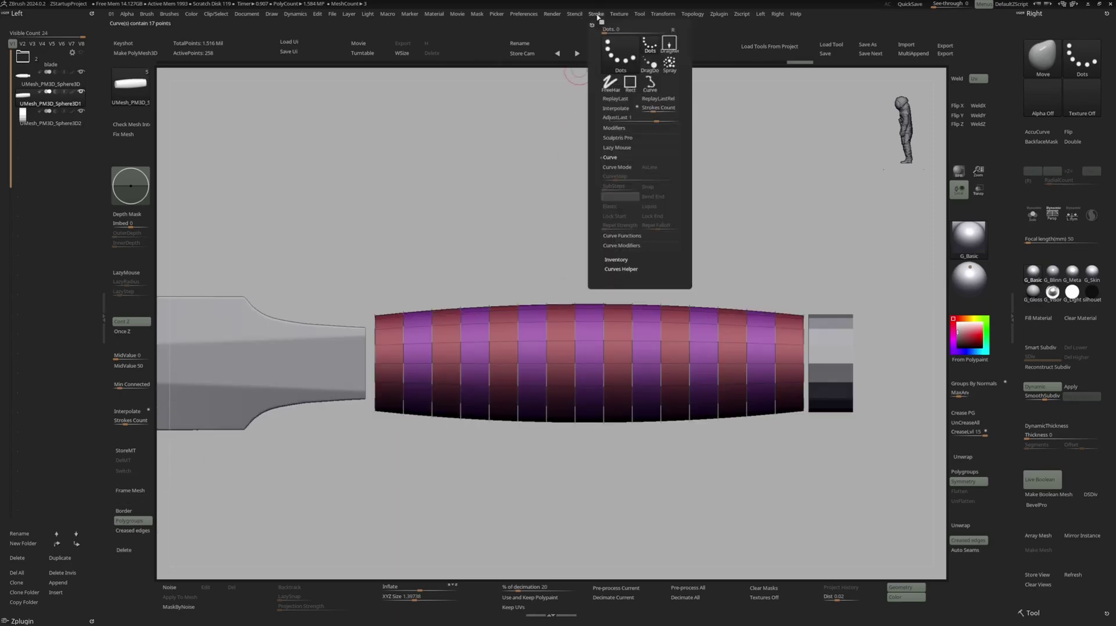
left_click(610, 157)
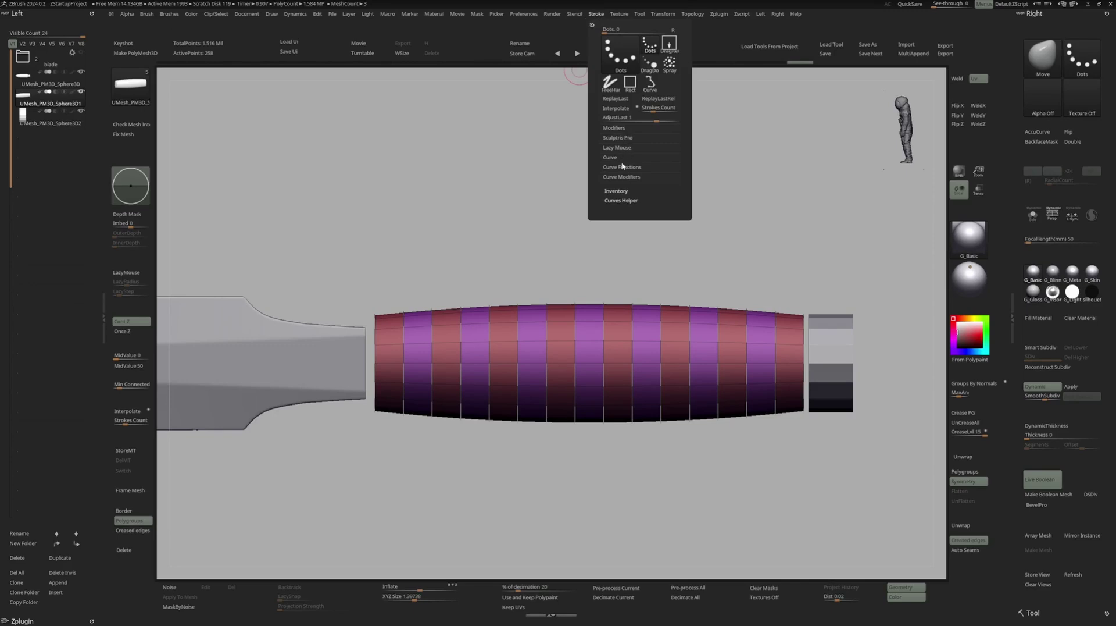
left_click(622, 167)
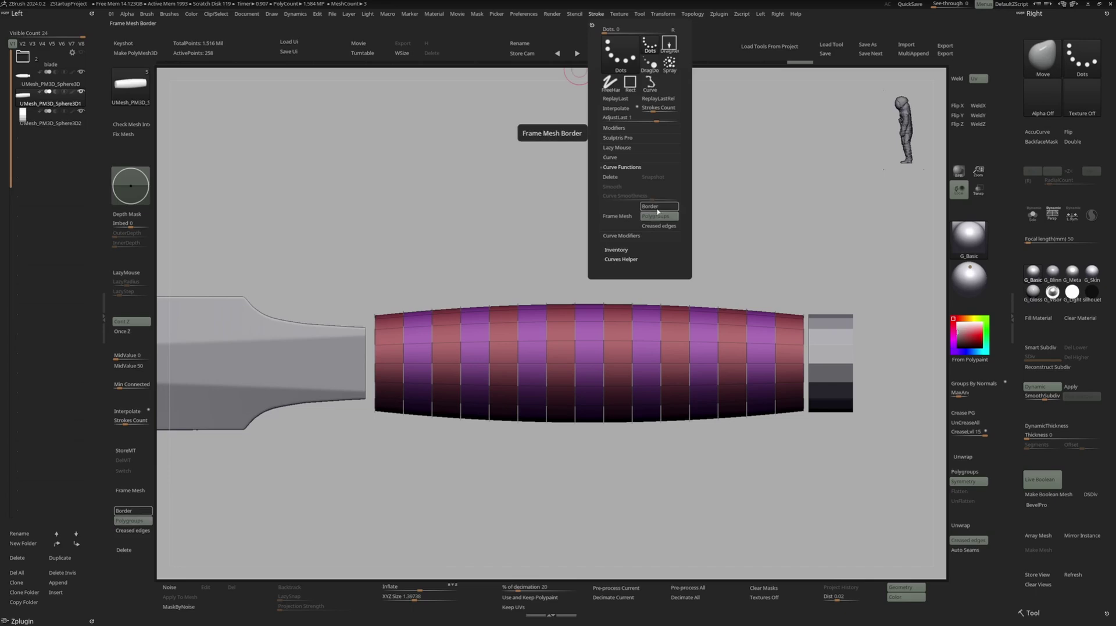
left_click_drag(753, 282, 773, 275, "alt")
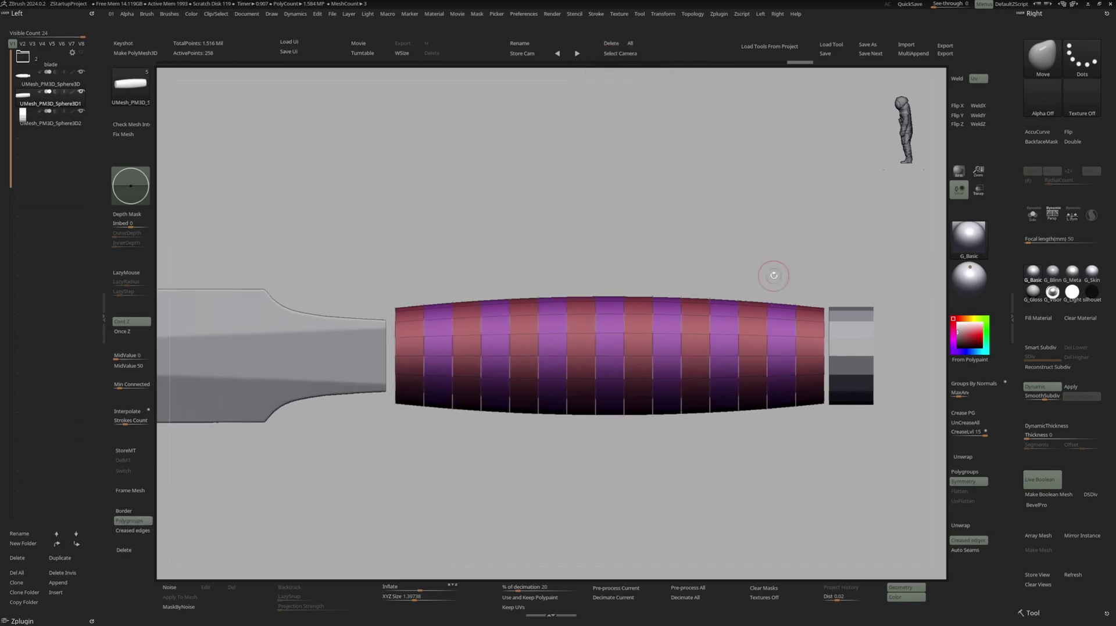
- Generate tube rings around the handle along all framed curves using the CurveTube brush
key("b")
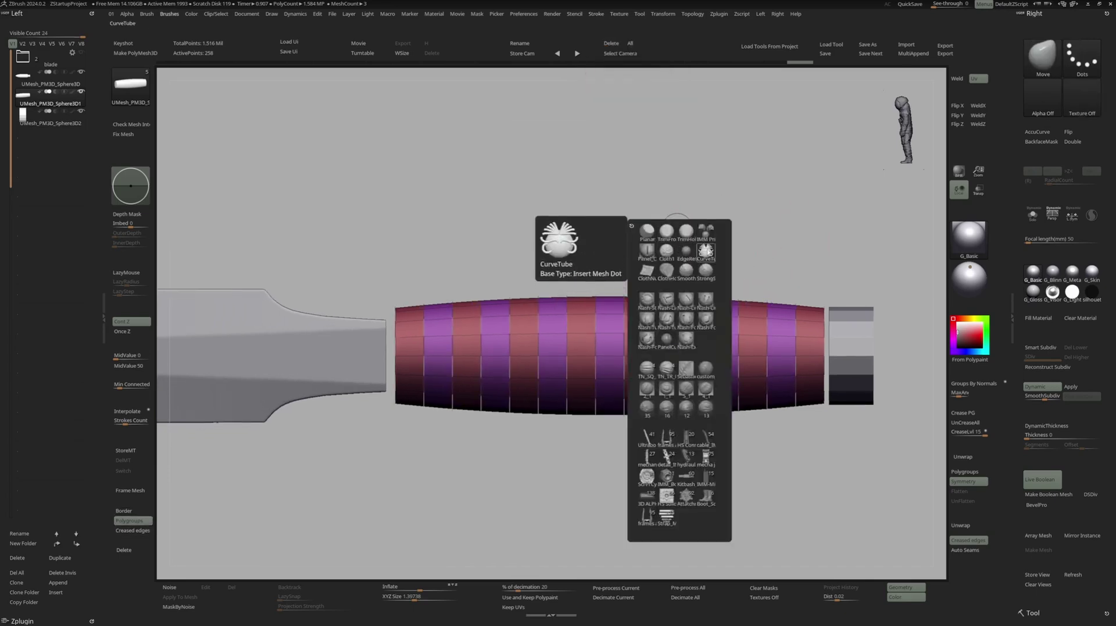
left_click(706, 251)
key("space")
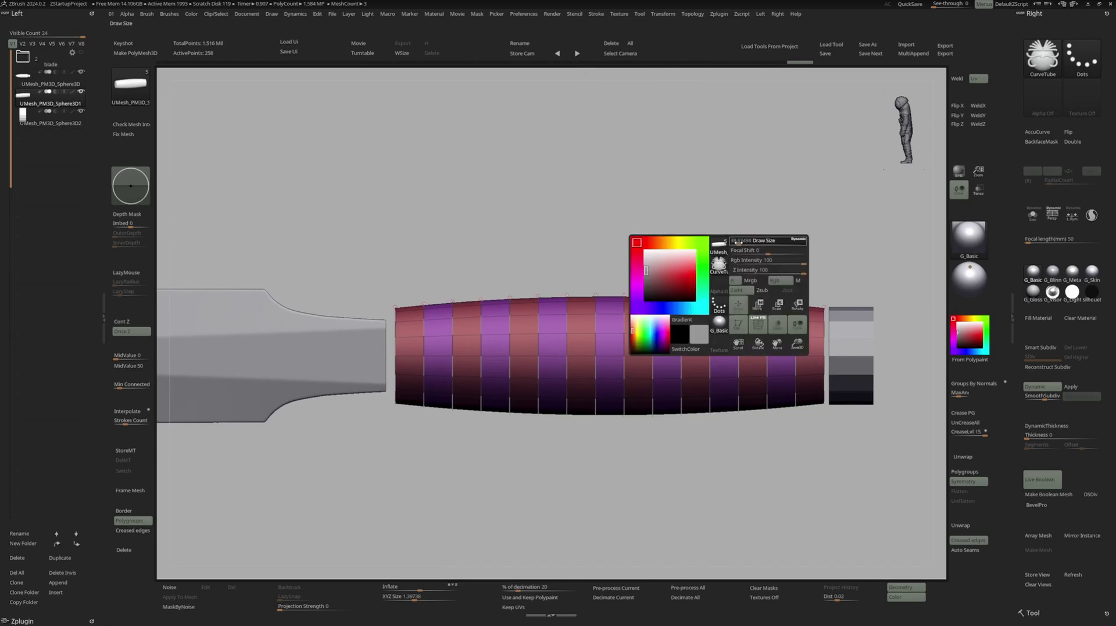
left_click(710, 357)
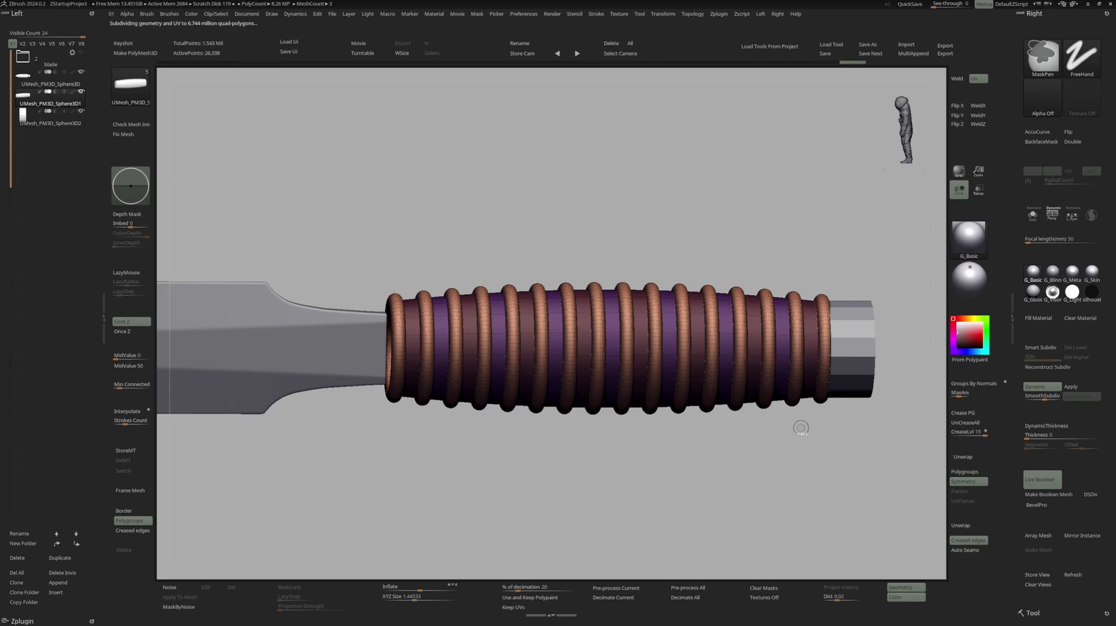
- Invert the mask and split the handle and the tube rings into separate subtools
left_click(803, 423, "ctrl")
left_click_drag(802, 422, 814, 400)
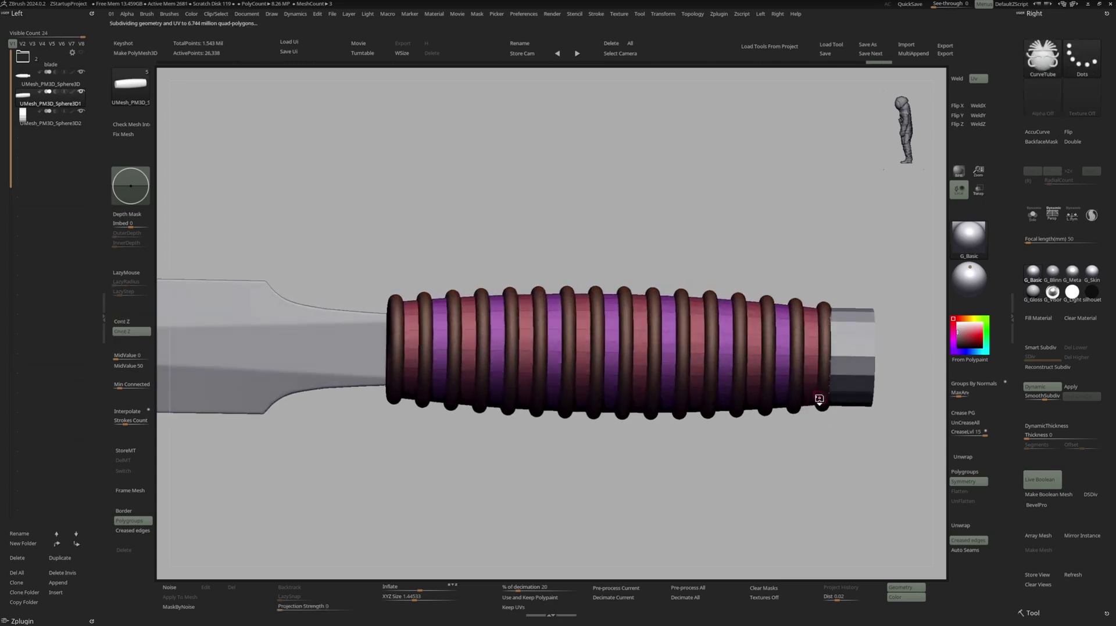
right_click_drag(830, 379, 807, 367, "ctrl")
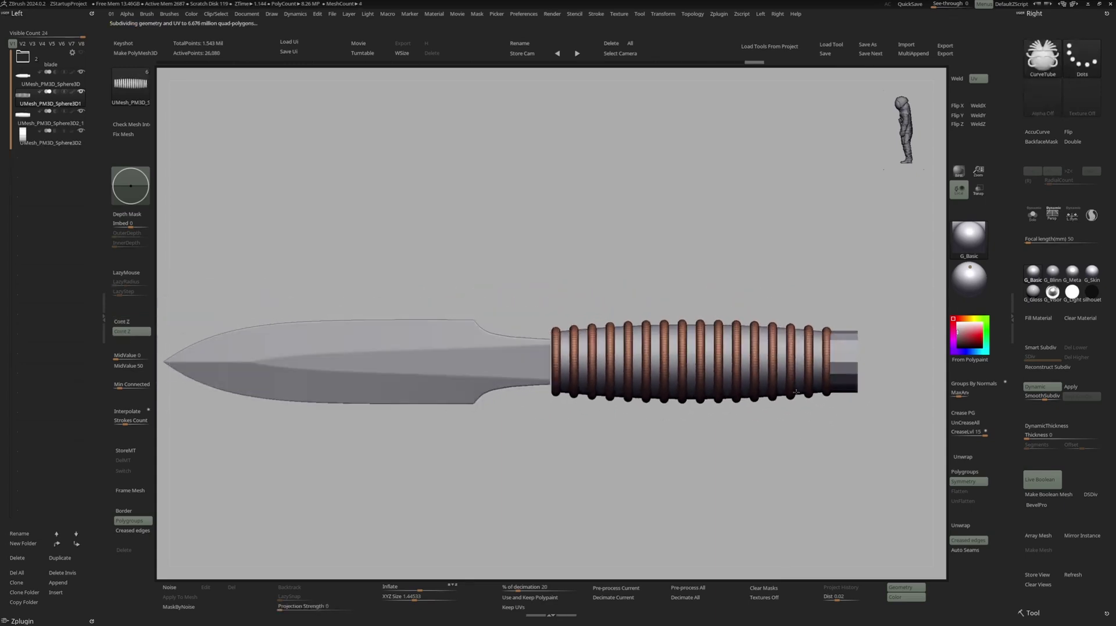
key("shift+f")
- Remove the tube ring nearest the pommel and the two rings nearest the blade
key("shift+s")
key("c")
left_click(839, 373)
left_click_drag(874, 290, 820, 410, "ctrl+alt+shift")
key("alt+shift+s")
left_click_drag(516, 292, 583, 429, "ctrl+alt+shift")
mouse_move(642, 345)
right_mouse_down()
mouse_move(685, 330)
mouse_move(686, 342)
right_mouse_up()
key("ctrl+shift+d")
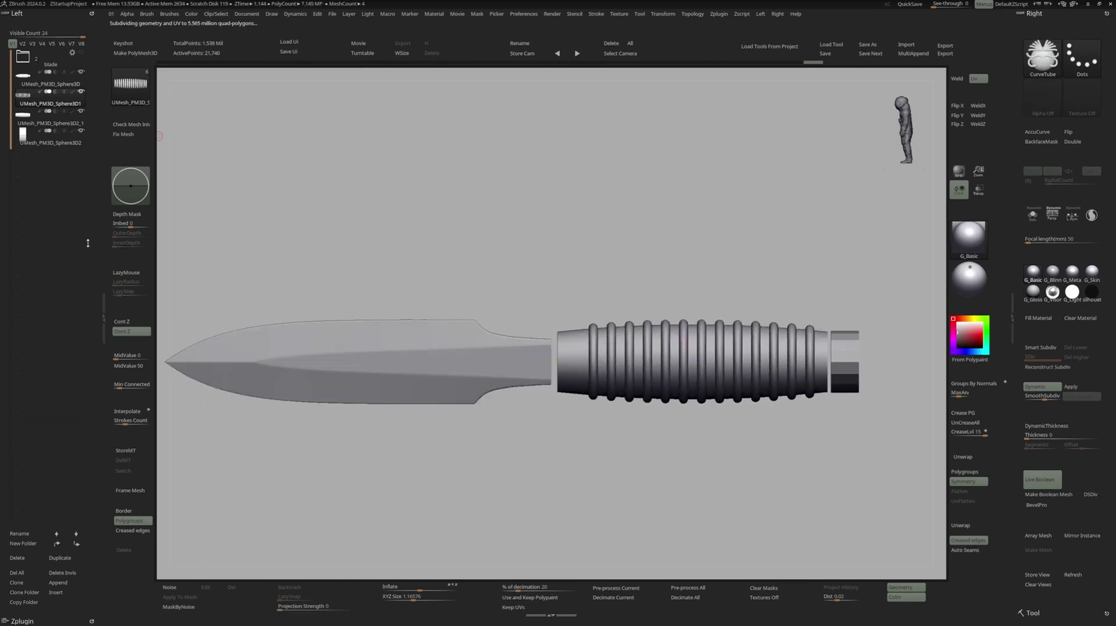
- Reorder the subtools so the rings are last in the list, with the handle directly above them and below the pommel
left_click(76, 543, "shift")
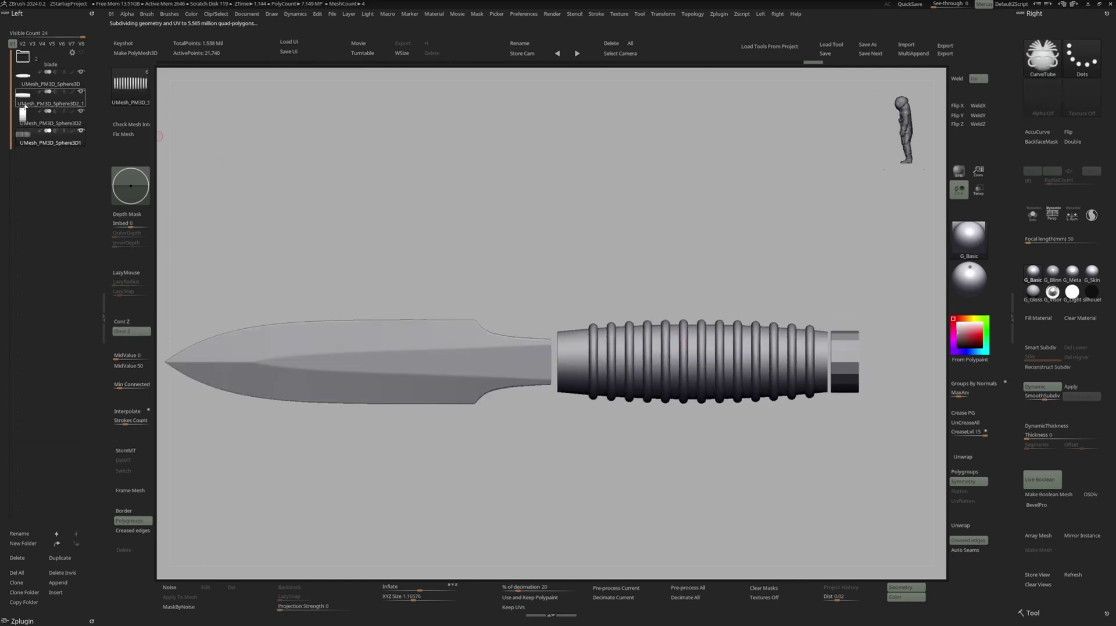
left_click(25, 103)
left_click(76, 543)
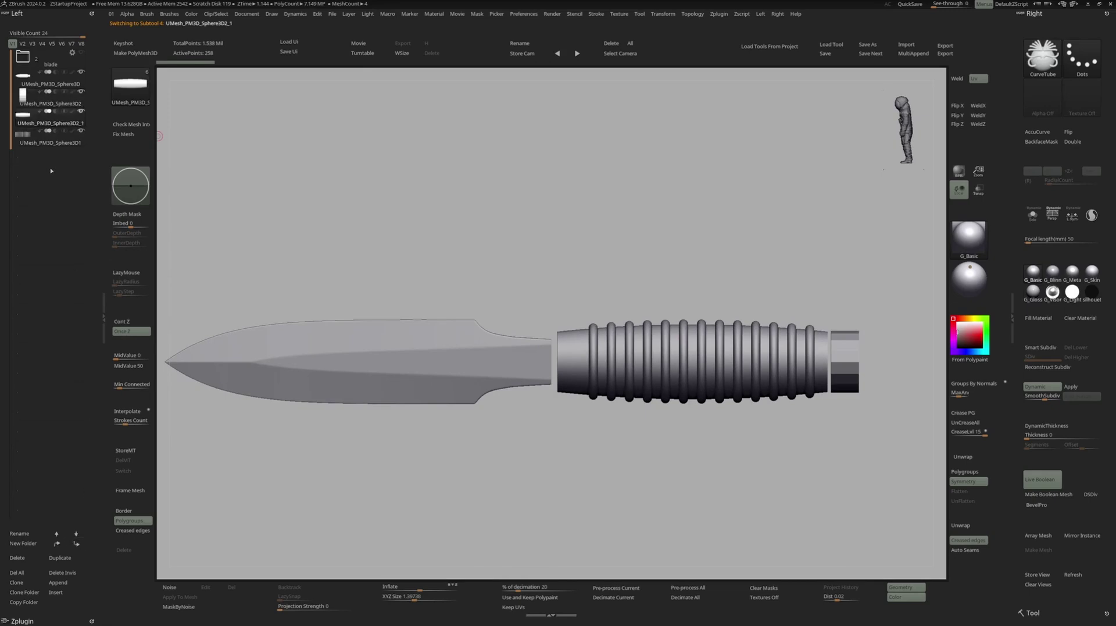
- Set the rings to subtract and make the handle a Start group so Live Boolean cuts grooves into the grip
left_click(55, 131)
right_click_drag(616, 327, 689, 362)
left_click(689, 362, "alt")
- Deflate the ring tubes slightly to make the grooves in the handle narrower and shallower
left_click_drag(498, 499, 481, 510)
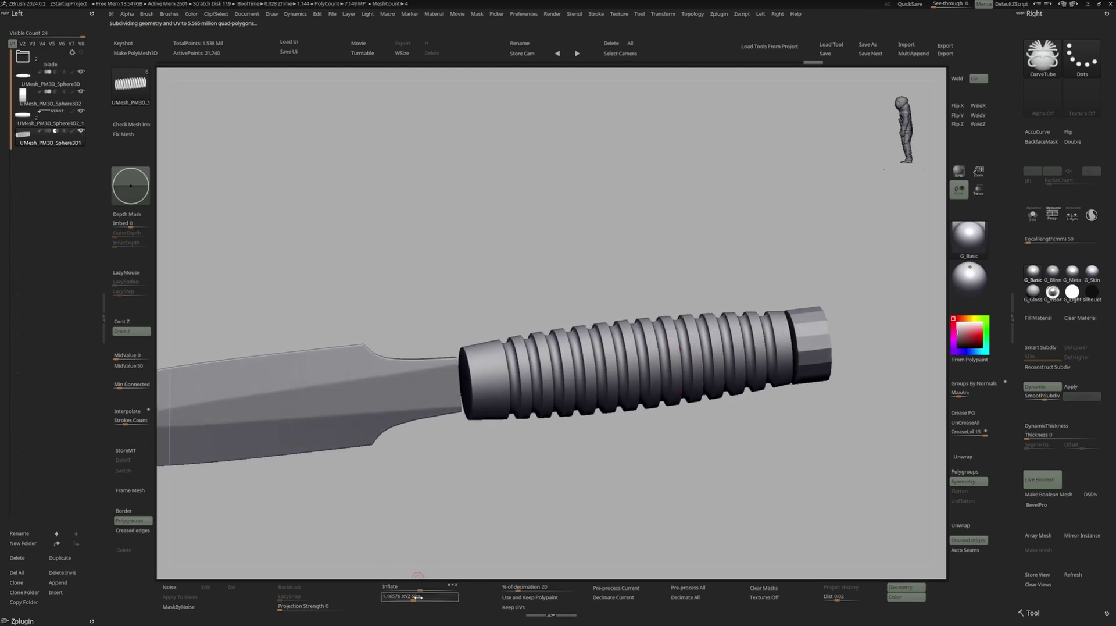
left_click_drag(417, 588, 416, 589)
mouse_move(544, 467)
right_mouse_down()
mouse_move(573, 454)
mouse_move(588, 420)
mouse_move(604, 435)
right_mouse_up()
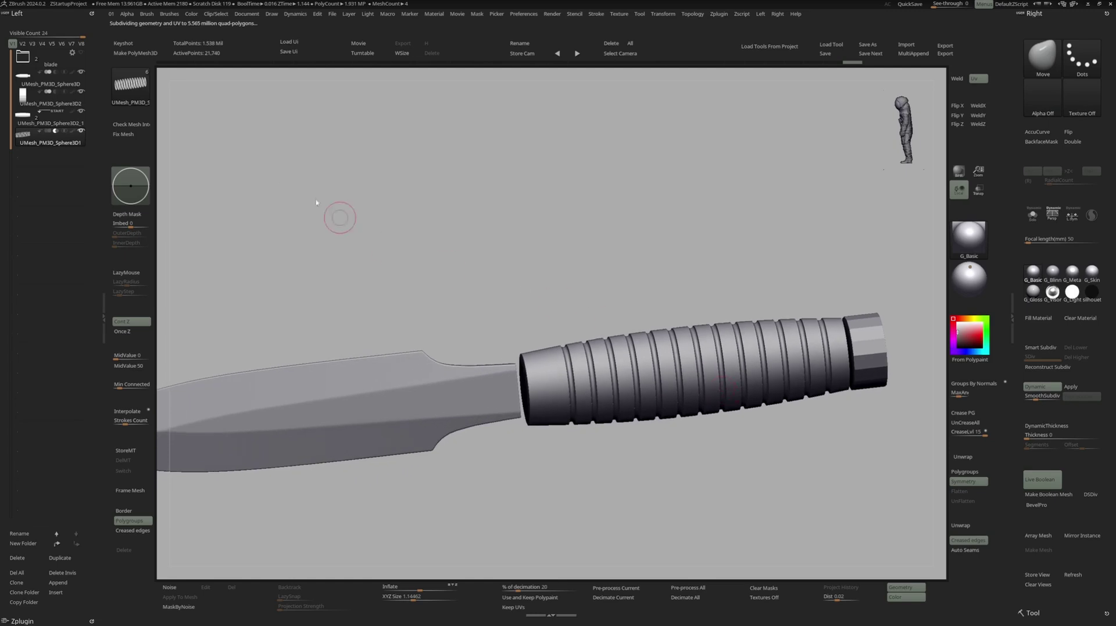
- Apply surface noise to the handle with a noise scale of about 1.68 and a stronger negative strength
left_click(50, 119)
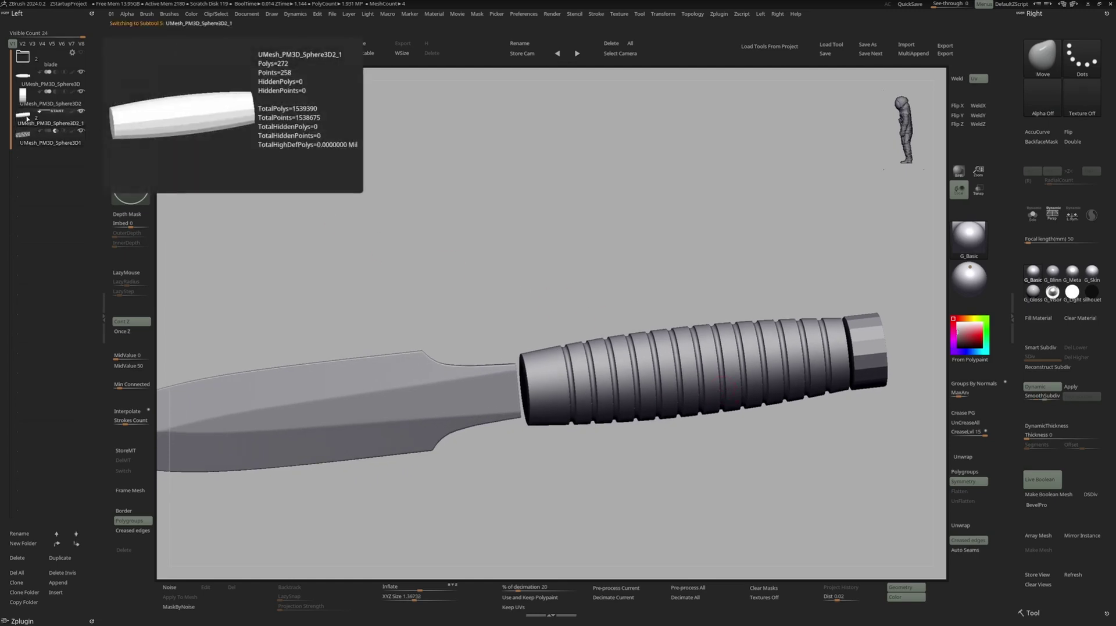
right_click_drag(558, 343, 624, 349)
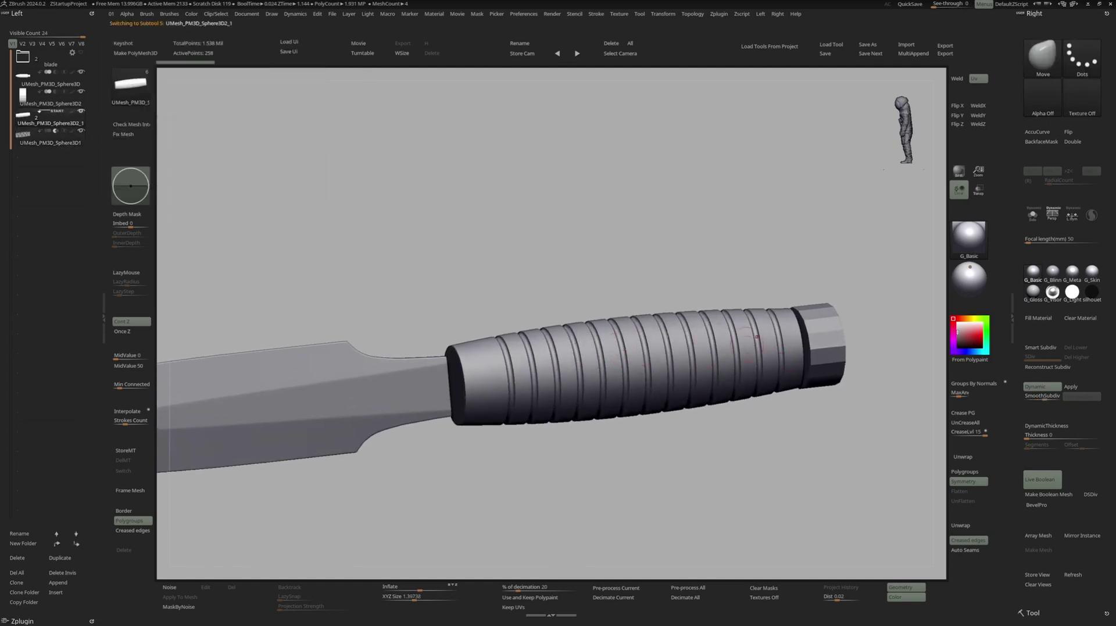
left_click(171, 587)
mouse_move(369, 419)
right_mouse_down("ctrl")
mouse_move(399, 446)
mouse_move(384, 436)
right_mouse_up("ctrl")
left_click(446, 369)
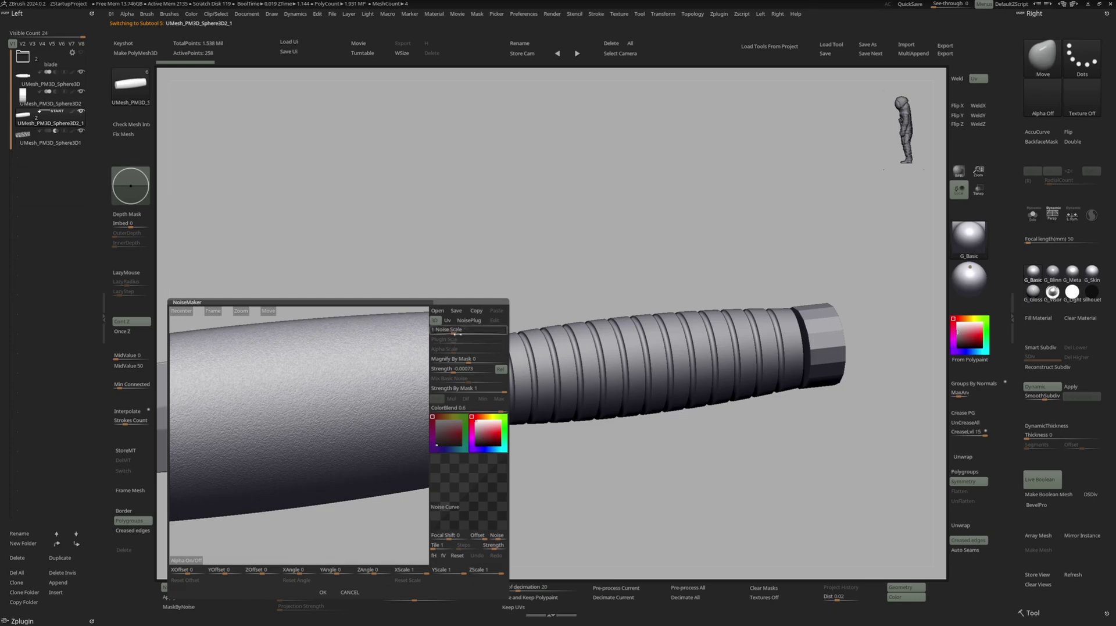
left_click(454, 330)
left_click(451, 369)
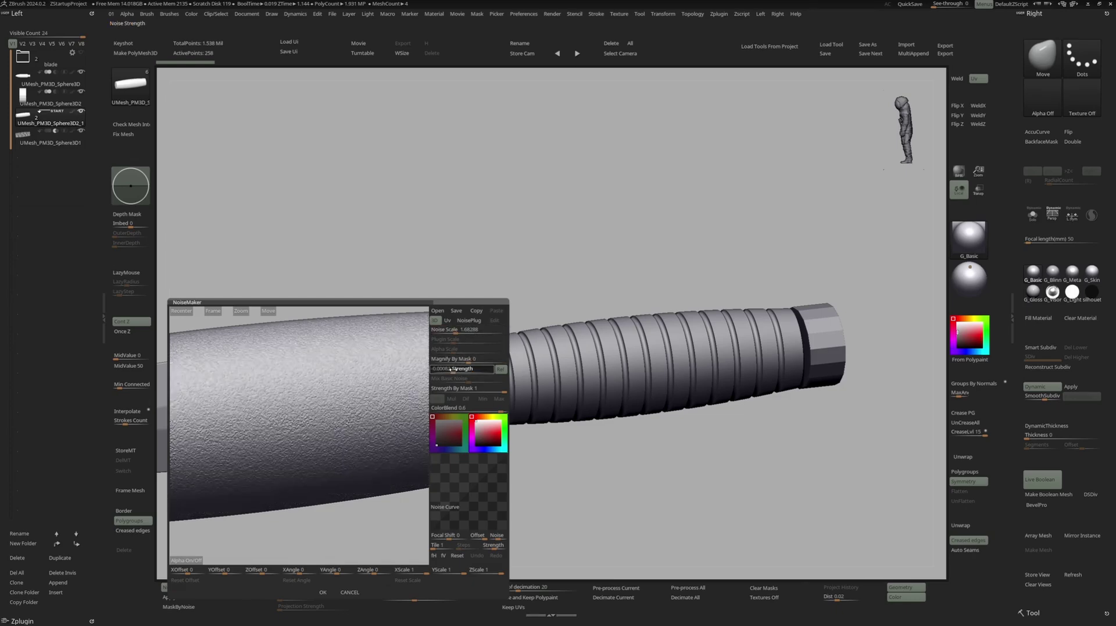
left_click(452, 370)
left_click(323, 592)
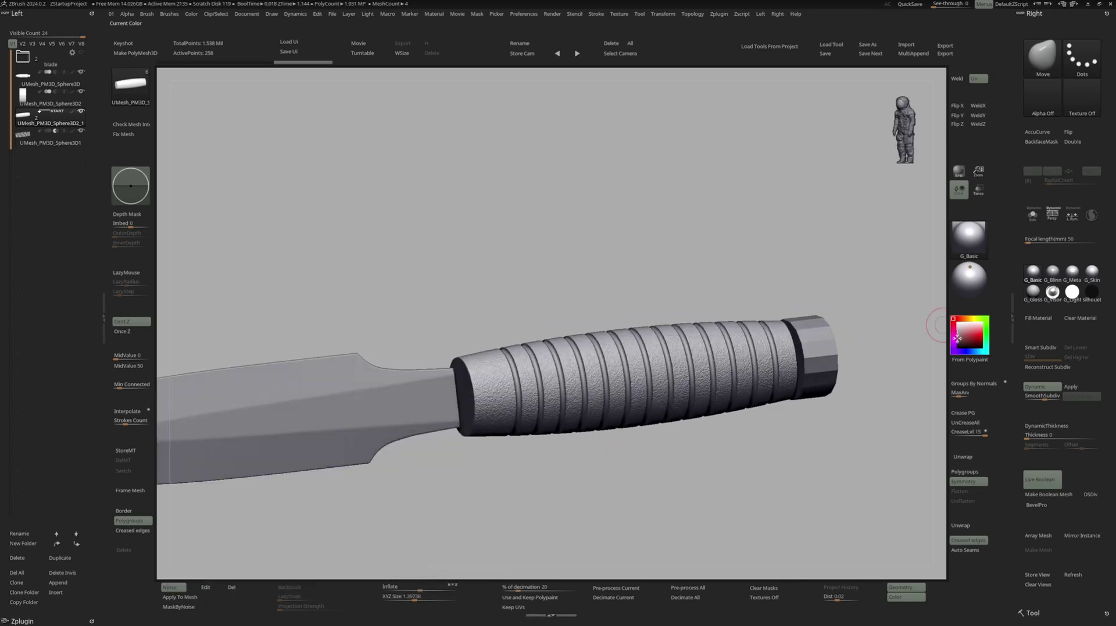
- Select the pommel and move it slightly away from the end of the handle
right_click_drag(924, 340, 875, 413, "ctrl")
left_click(811, 343, "alt")
key("w")
left_click_drag(735, 302, 744, 300)
- Turn off Live Boolean and bevel the pommel's middle edge loop into a wide band with the ZModeler brush
right_click_drag(809, 317, 750, 264)
right_click_drag(750, 265, 692, 261, "ctrl")
mouse_move(692, 262)
right_mouse_down()
mouse_move(651, 273)
mouse_move(702, 321)
mouse_move(677, 317)
mouse_move(727, 349)
mouse_move(700, 338)
mouse_move(690, 353)
right_mouse_up()
key("q")
left_click(1042, 479)
key("ctrl")
key("b")
key("z")
key("m")
key("space")
key("space")
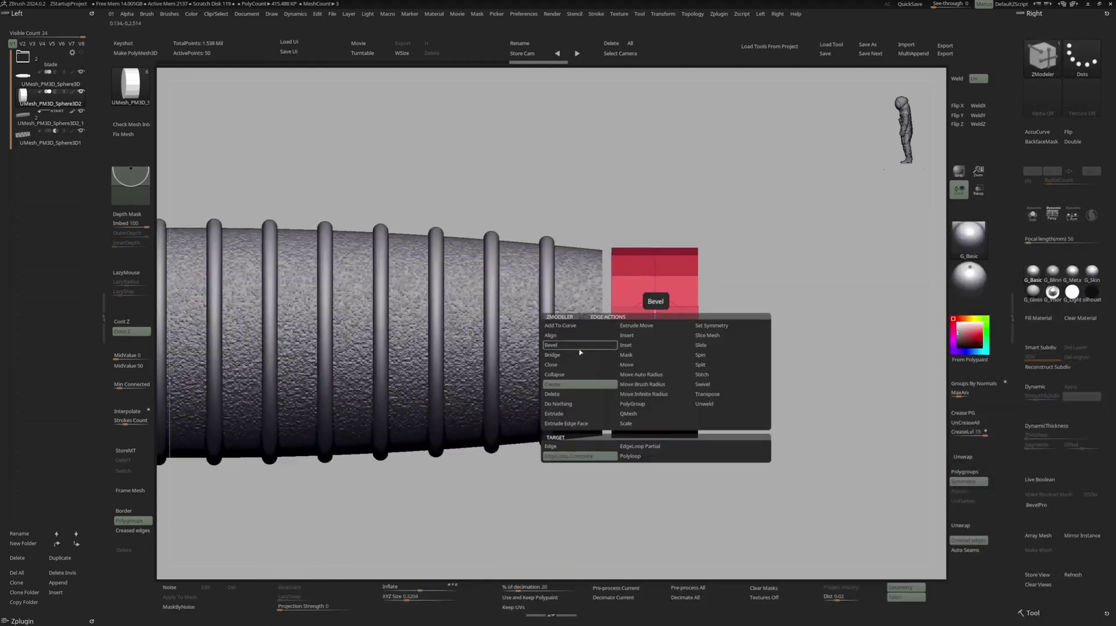
left_click(577, 356)
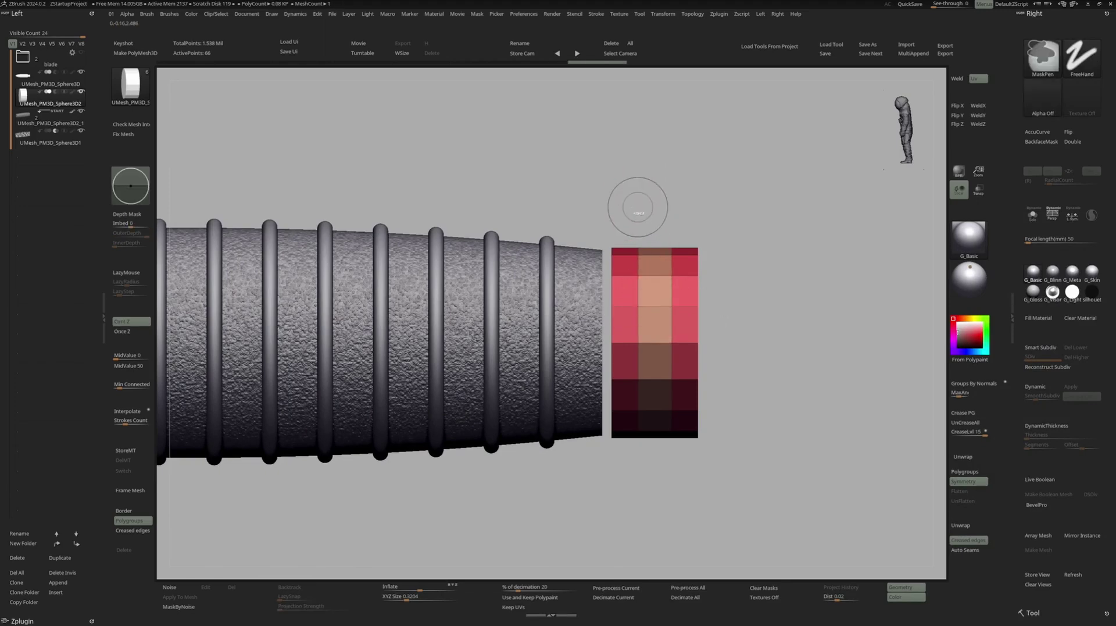
- Separate the pommel's middle band with a mask, enlarge it and shift it slightly toward the pommel's outer end
left_click_drag(637, 211, 682, 465, "ctrl")
key("w")
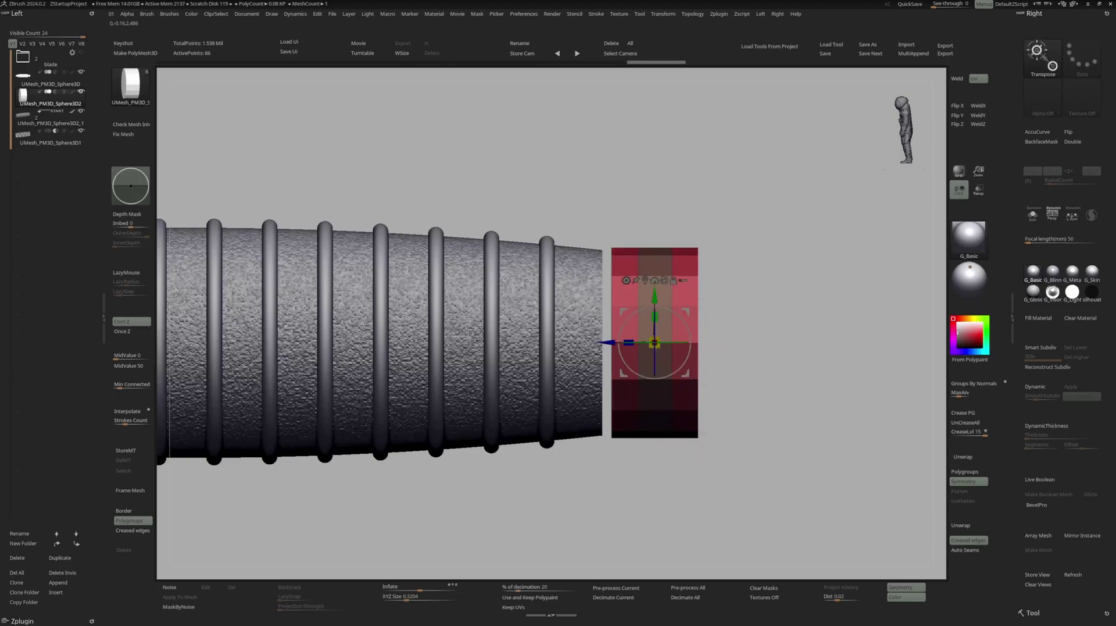
left_click_drag(655, 343, 677, 343)
key("ctrl+z")
key("ctrl+z")
left_click_drag(607, 343, 621, 342)
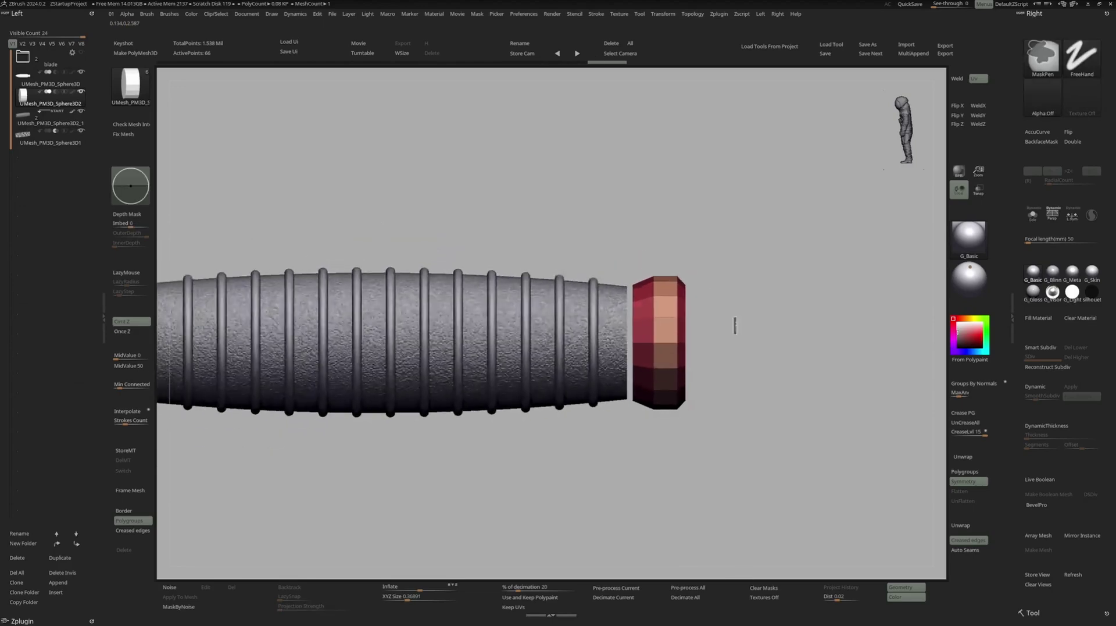
- Insert two concentric edge loops on each end cap of the pommel
left_click_drag(727, 336, 703, 340)
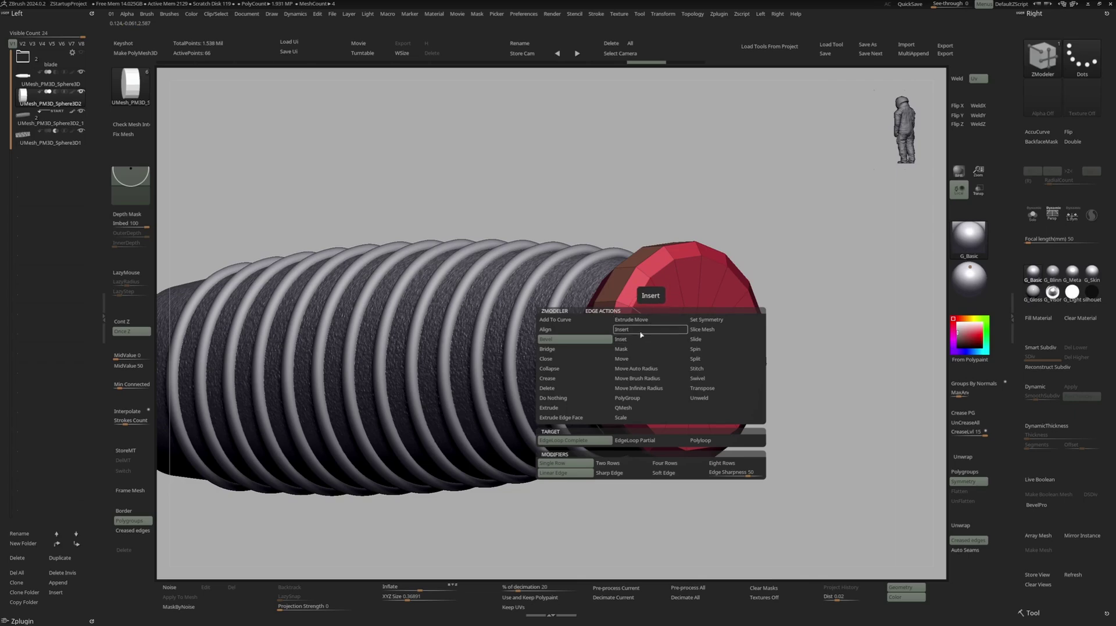
left_click(642, 333)
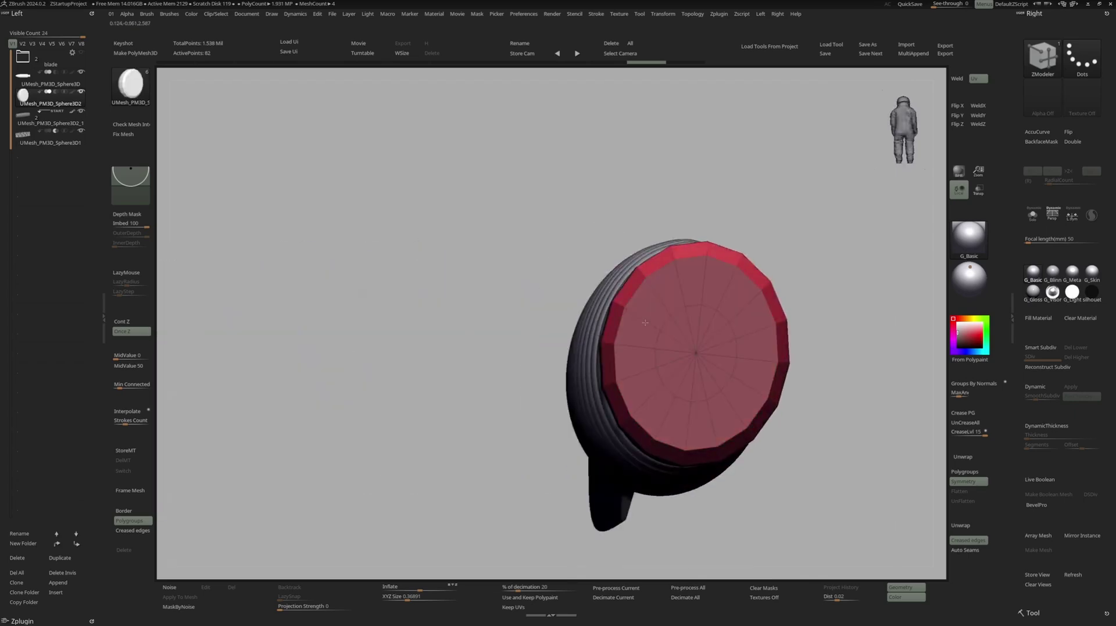
left_click_drag(648, 322, 642, 311)
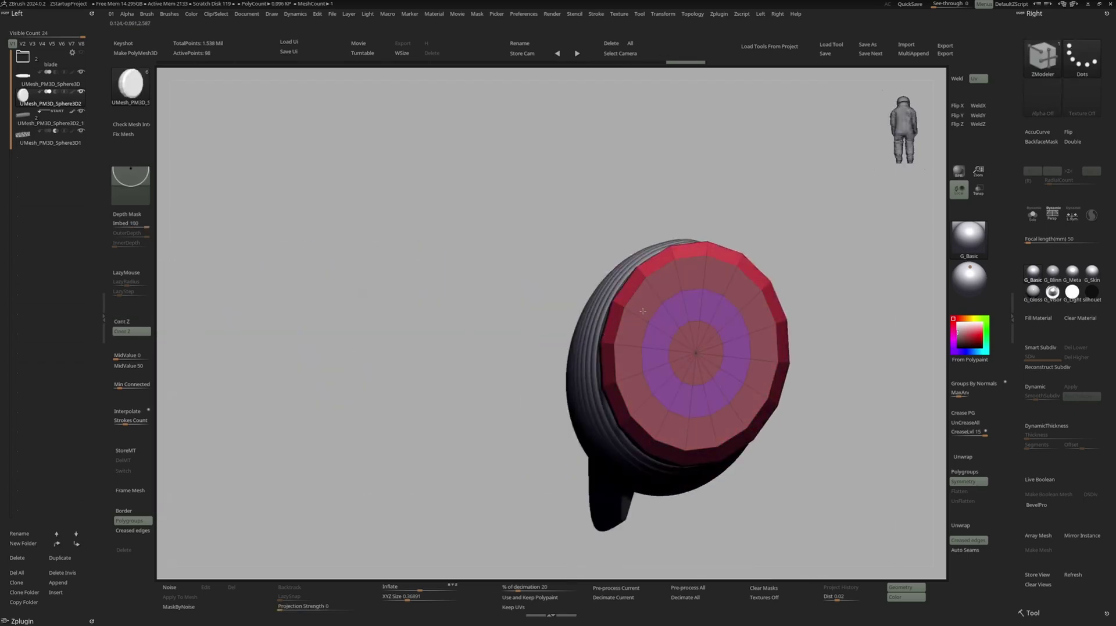
right_click_drag(643, 312, 575, 326)
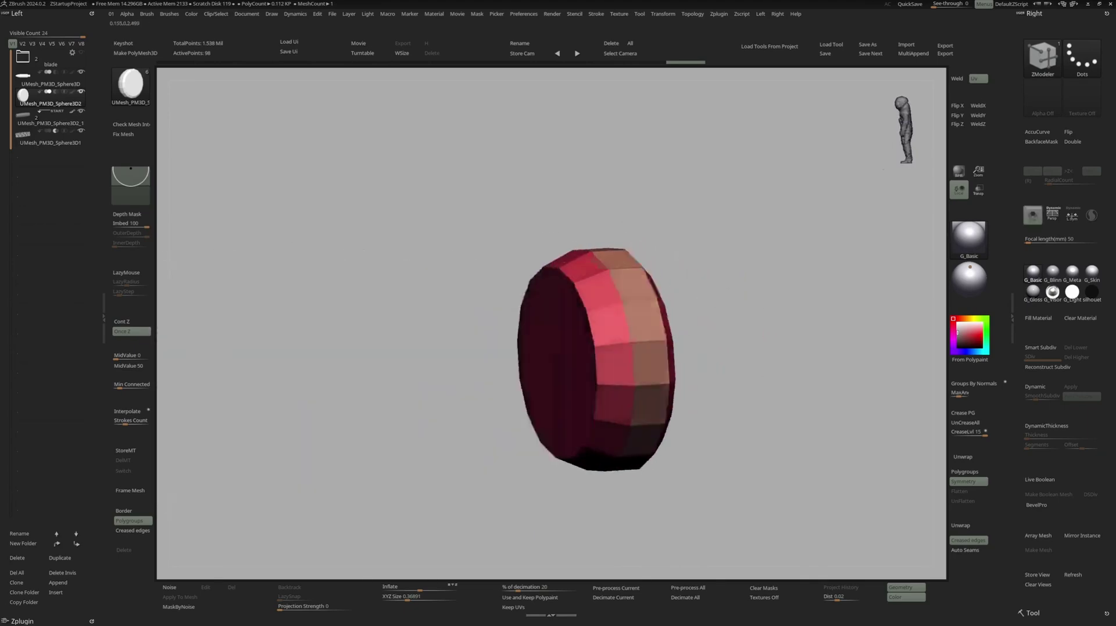
right_click_drag(634, 326, 712, 304)
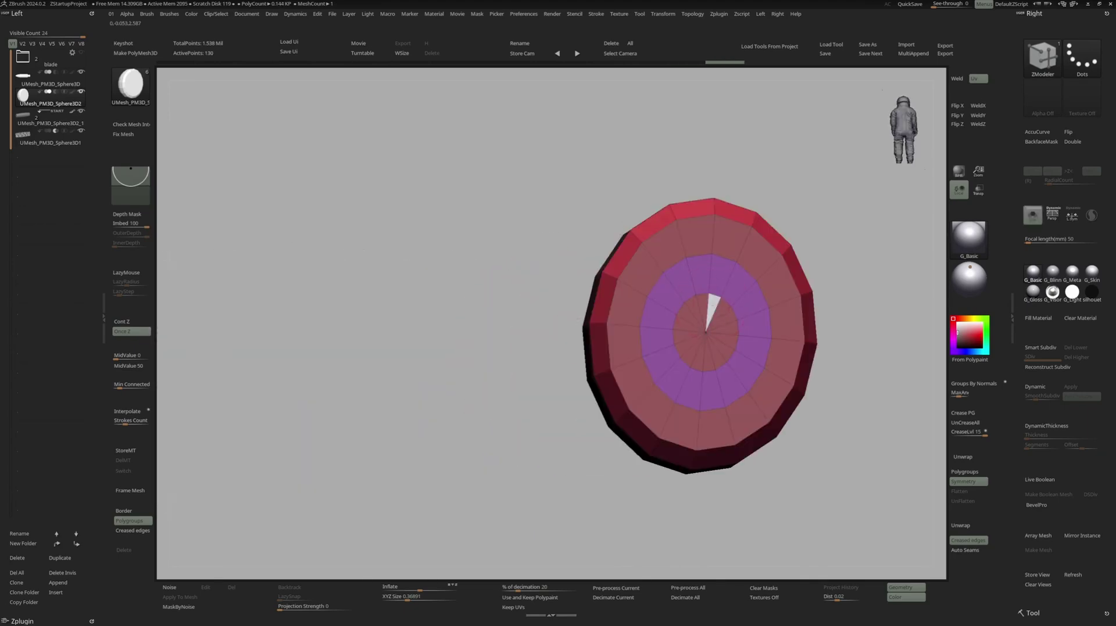
- Mark the innermost ring of faces on the pommel's outer end cap and push them inward as a round recess
mouse_move(713, 305)
left_mouse_down("alt")
mouse_move(728, 342)
mouse_move(685, 339)
left_mouse_up("alt")
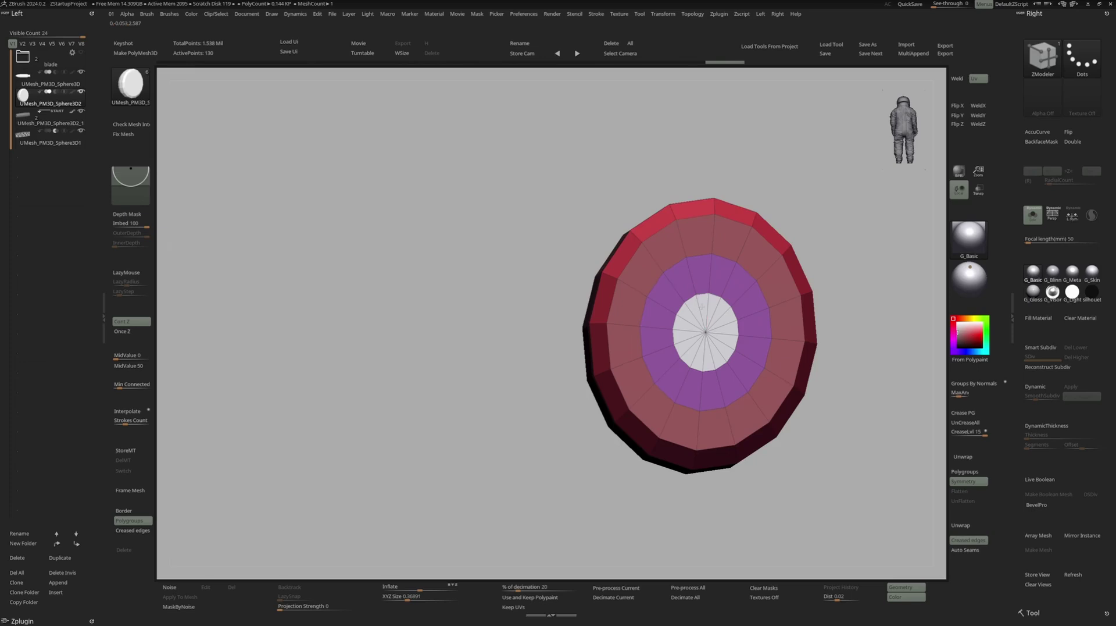
right_click_drag(705, 305, 734, 307)
right_click_drag(734, 307, 731, 328, "ctrl")
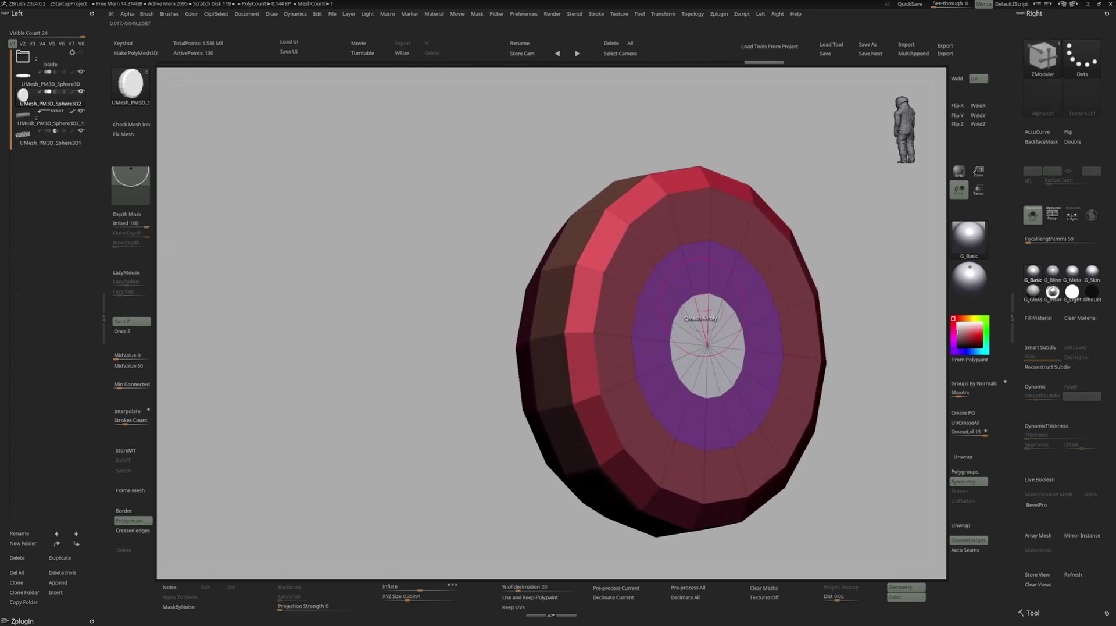
left_click_drag(702, 304, 671, 344)
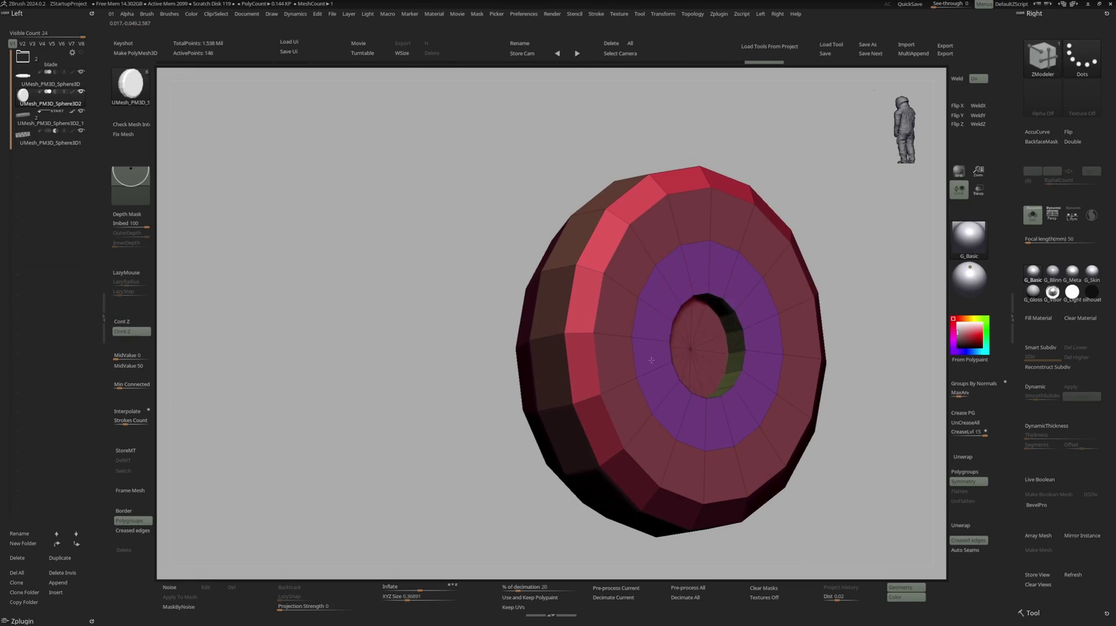
- Set the edge Insert target to Single EdgeLoop and add a supporting loop inside the pommel's recess
right_click_drag(649, 363, 764, 314)
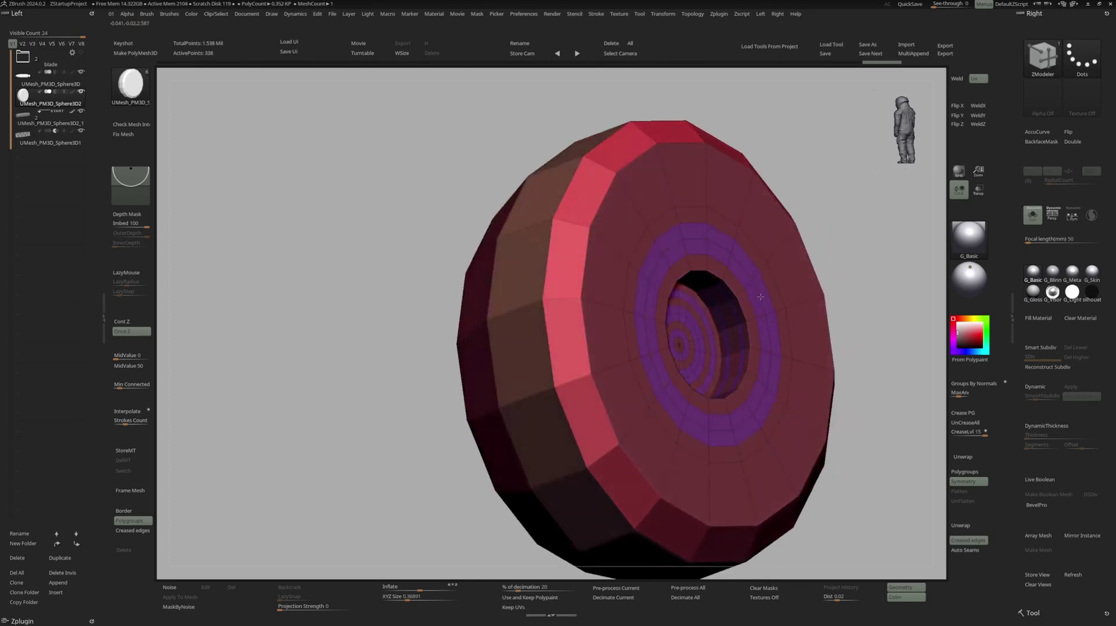
key("space")
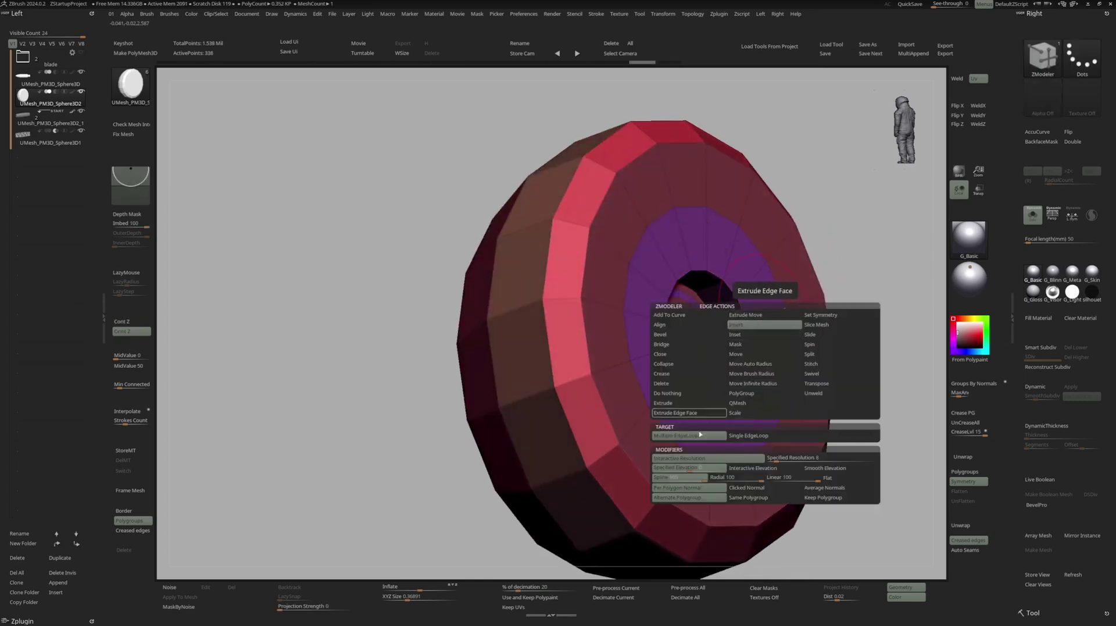
left_click(749, 435)
left_click(753, 319)
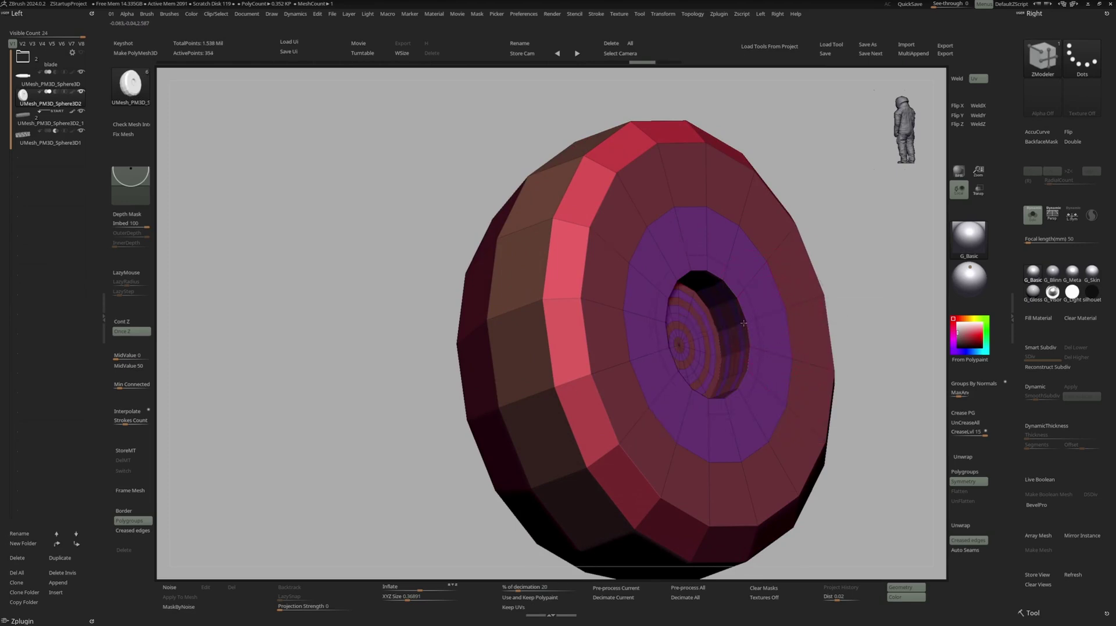
- Insert supporting edge loops close to the rims on both ends of the pommel
right_click_drag(664, 273, 641, 257, "ctrl")
key("shift+f")
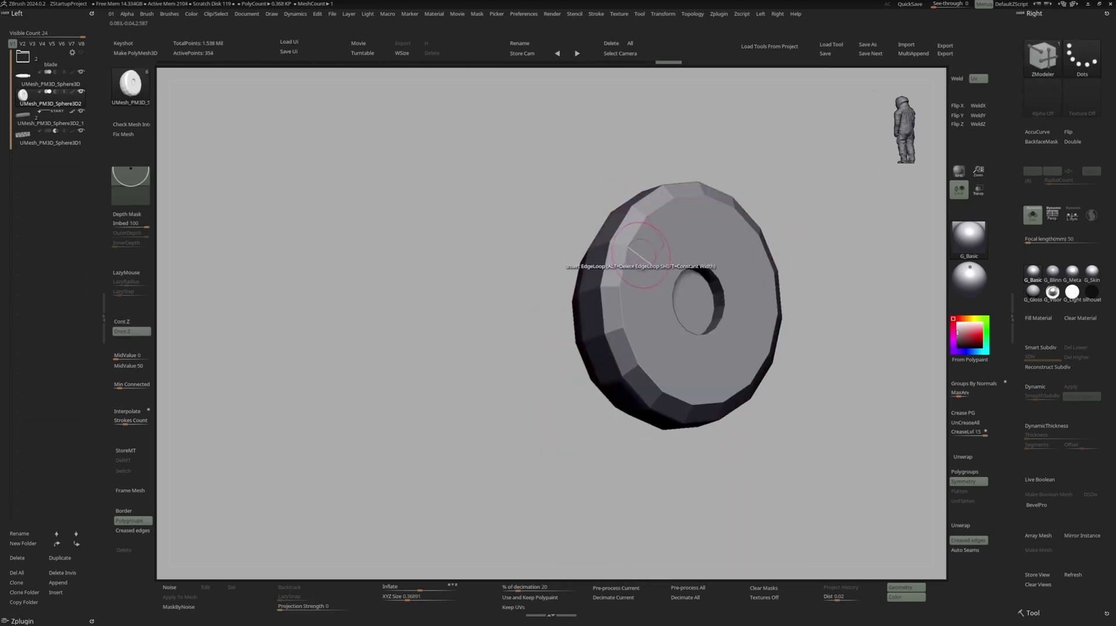
left_click(641, 255)
key("shift+f")
scroll(618, 242, "up", 3)
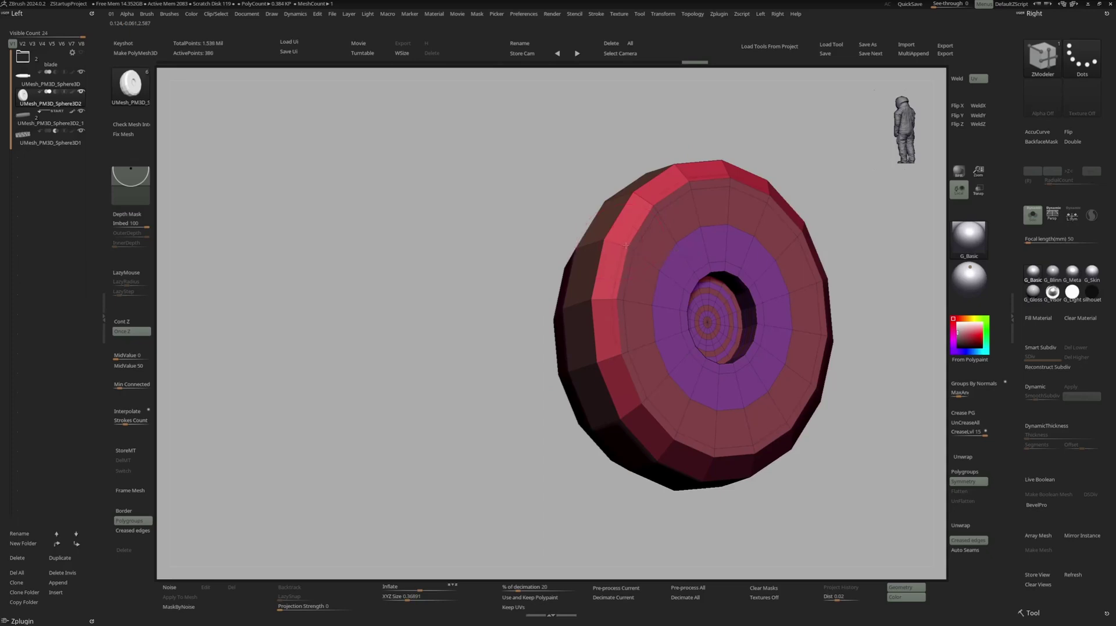
right_click_drag(624, 245, 622, 267)
right_click_drag(582, 313, 577, 312)
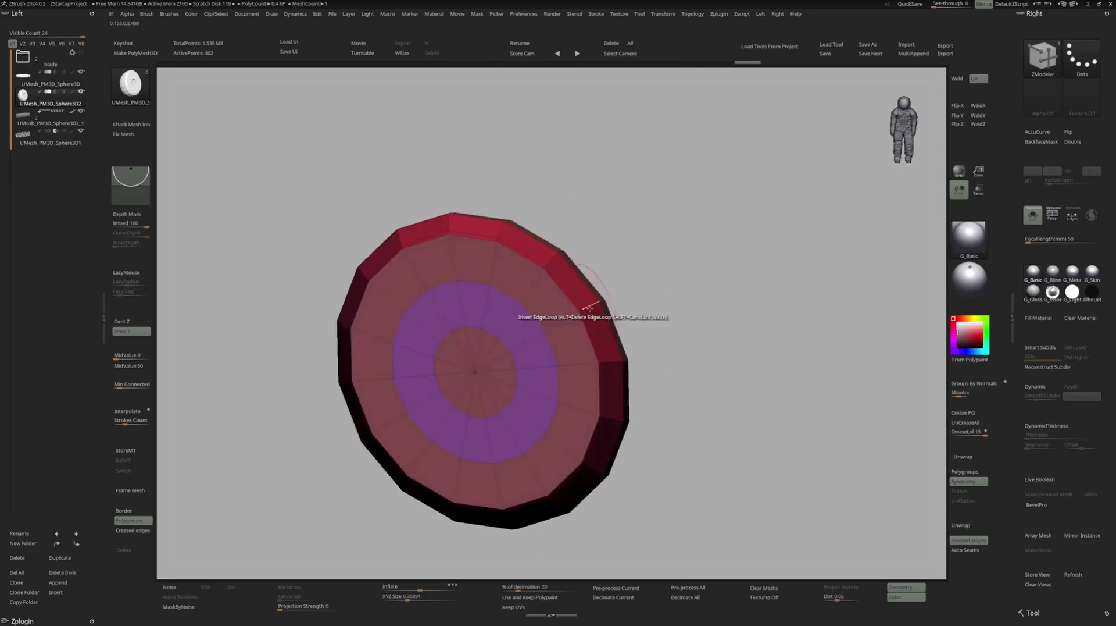
- Hide the polygroup display and smooth the pommel with dynamic subdivision
key("shift+f")
right_click_drag(919, 349, 843, 349)
left_click(1034, 388)
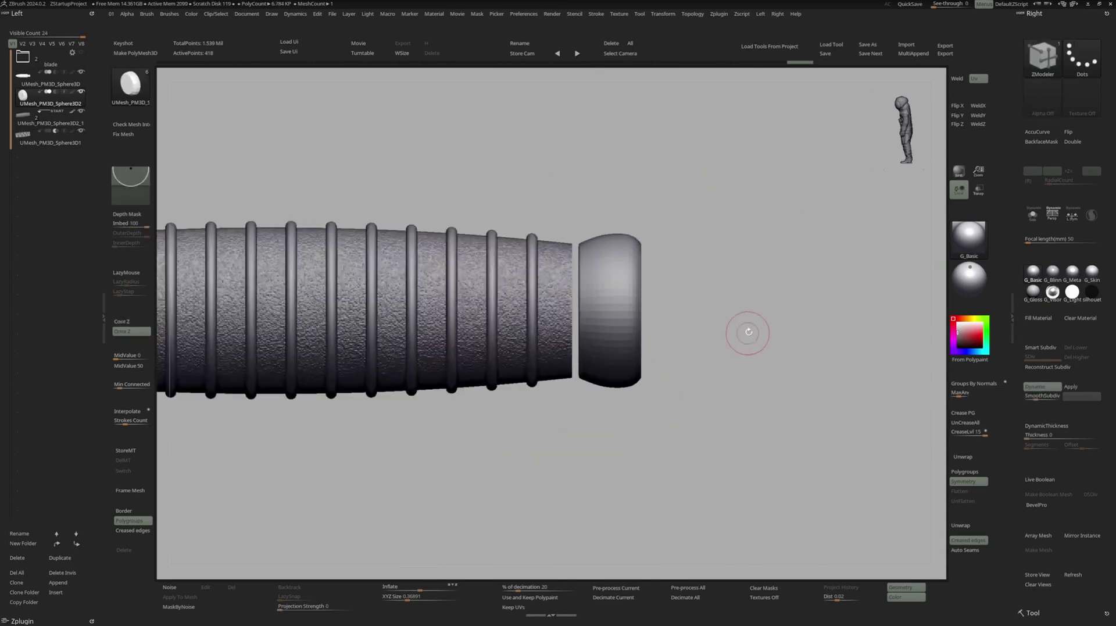
mouse_move(743, 331)
right_mouse_down()
mouse_move(721, 326)
mouse_move(738, 331)
right_mouse_up()
- Move the pommel against the end of the handle and enlarge it along its height
key("w")
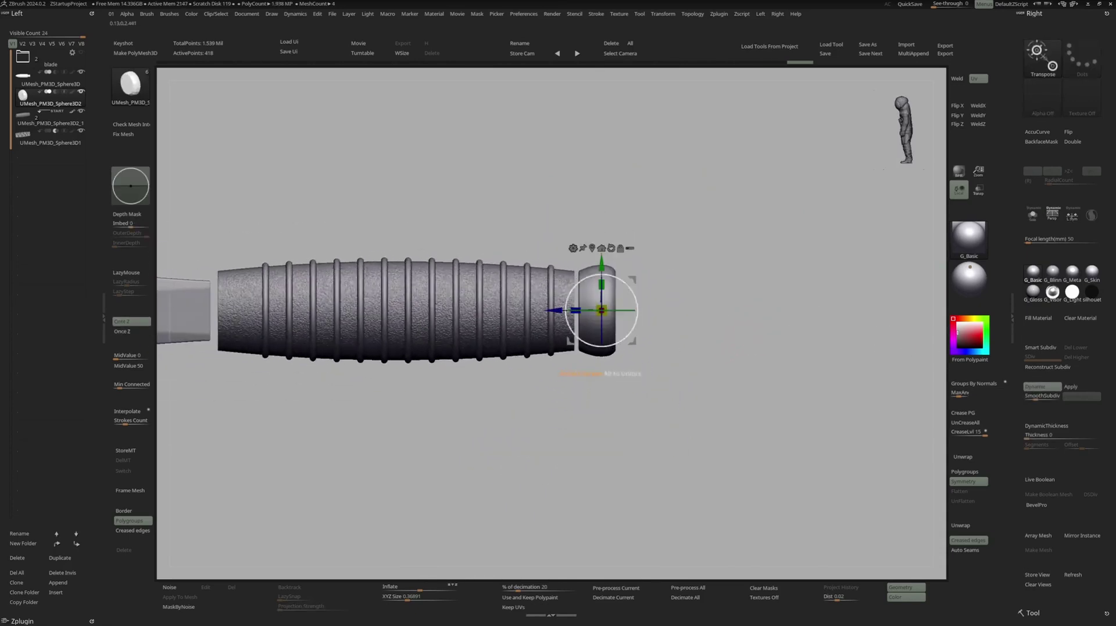
left_click_drag(556, 310, 552, 310)
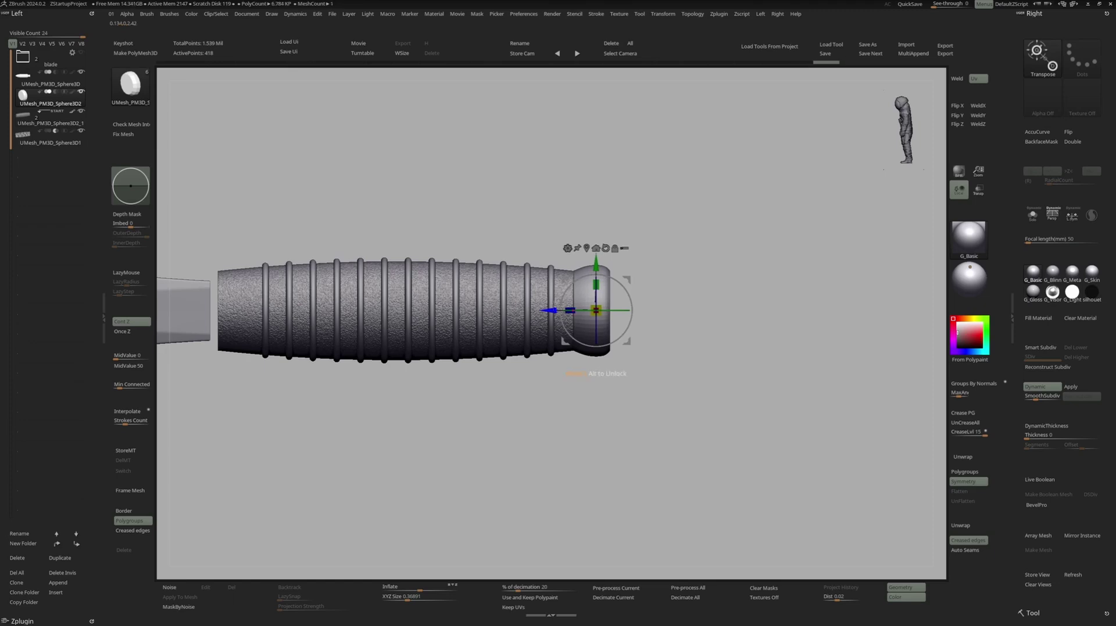
key("q")
right_click_drag(558, 304, 595, 304)
key("w")
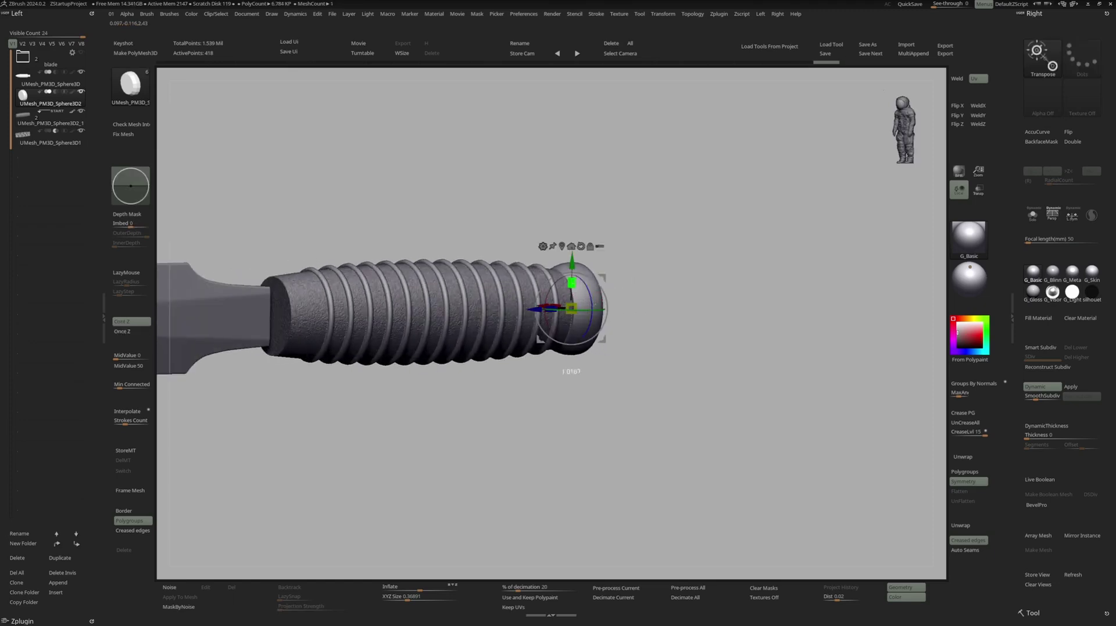
key("q")
mouse_move(581, 296)
right_mouse_down()
mouse_move(715, 319)
mouse_move(611, 297)
mouse_move(648, 330)
mouse_move(707, 334)
right_mouse_up()
- Increase the pommel's SmoothSubdiv level and fine-tune its overall scale
left_click(1046, 397)
key("w")
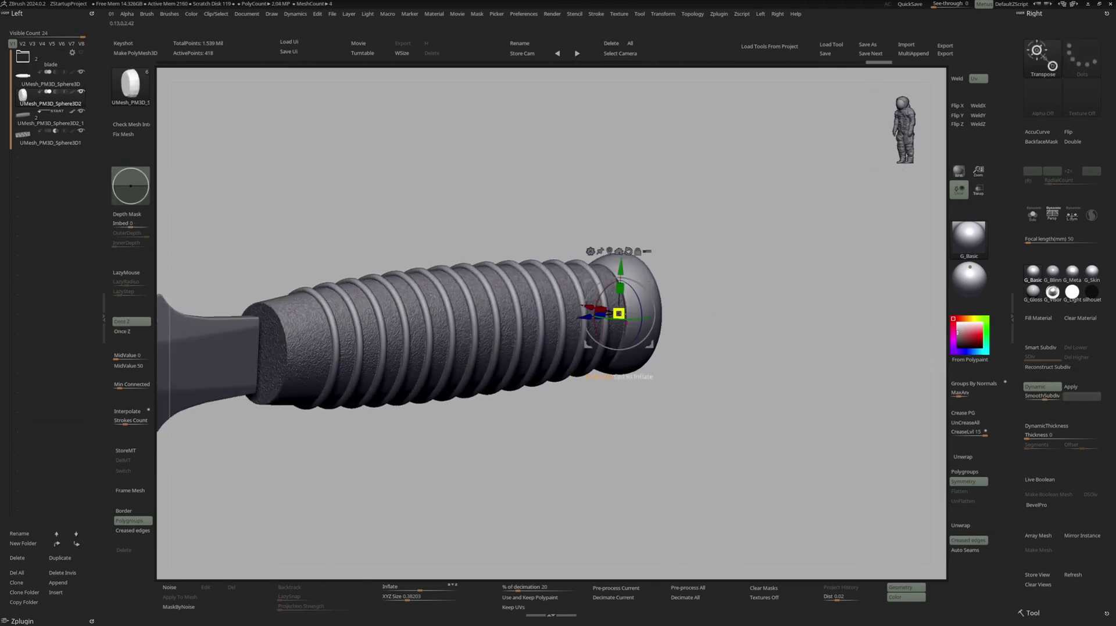
key("q")
mouse_move(703, 299)
left_mouse_down()
mouse_move(638, 299)
mouse_move(730, 321)
mouse_move(710, 330)
left_mouse_up()
mouse_move(713, 330)
right_mouse_down()
mouse_move(742, 321)
mouse_move(814, 335)
right_mouse_up()
- Switch to the Move brush, duplicate the blade and place the copy last in the subtool list
mouse_move(727, 359)
right_mouse_down("alt")
mouse_move(693, 378)
mouse_move(802, 347)
mouse_move(805, 398)
mouse_move(898, 404)
right_mouse_up("alt")
key("b")
key("m")
key("v")
left_click(615, 339, "alt")
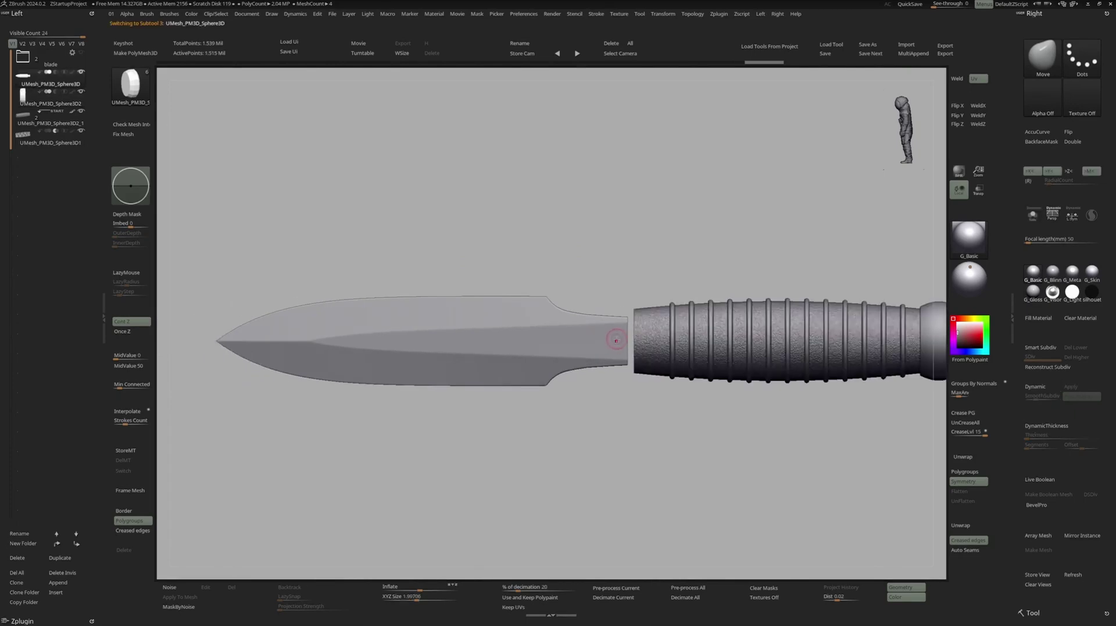
right_click_drag(618, 341, 701, 286)
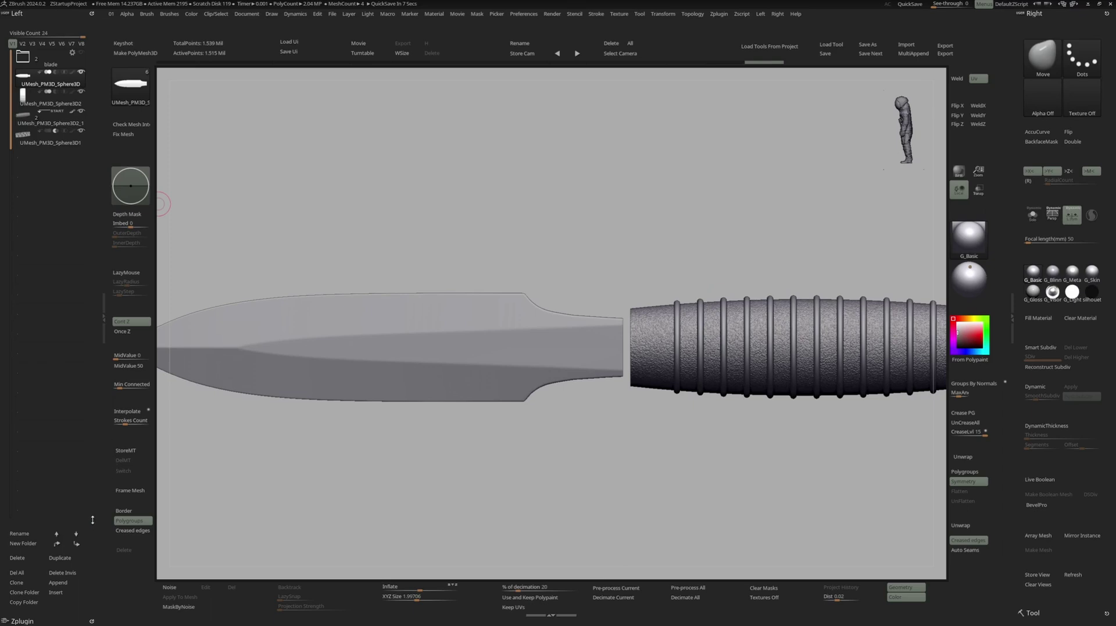
left_click(76, 543)
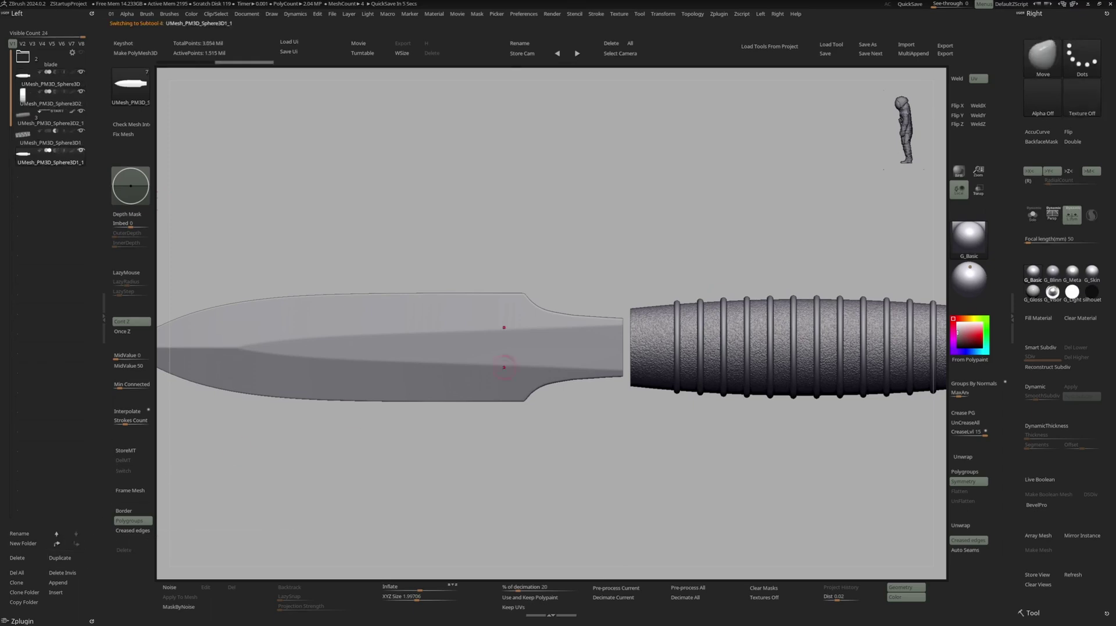
- Isolate the blade copy and slice its handle-side end flat with the KnifeCurve brush
key("shift+s")
right_click_drag(618, 342, 627, 369, "ctrl")
right_click_drag(627, 369, 643, 352)
key("ctrl+shift+c")
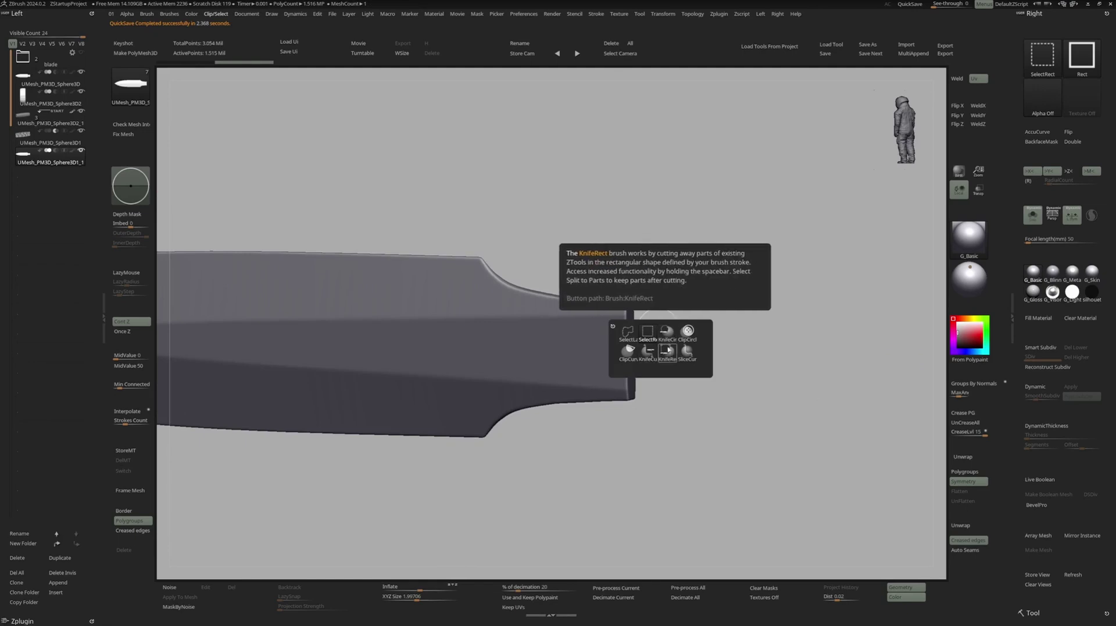
left_click(648, 351)
right_click_drag(682, 277, 624, 307)
key("shift+f")
key("shift+f")
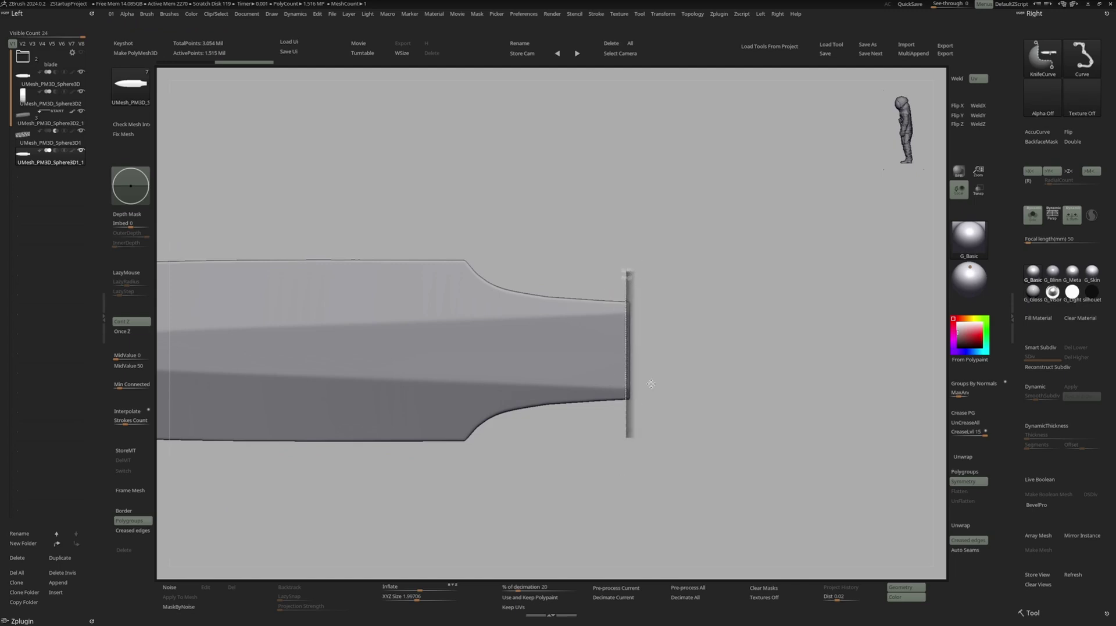
right_click_drag(653, 366, 646, 353)
right_click_drag(647, 354, 639, 324, "ctrl")
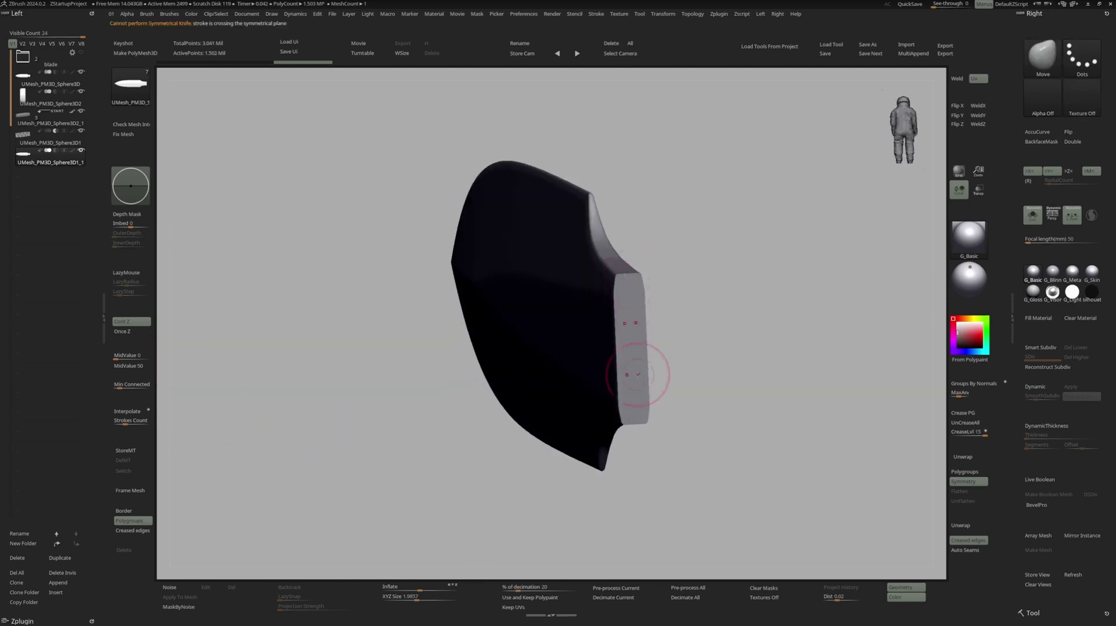
- Show only the polygroup of the flat end face on the blade copy
left_click_drag(637, 372, 636, 355, "shift")
key("3")
left_click(632, 351, "ctrl+shift")
key("shift+f")
mouse_move(640, 343)
right_mouse_down("shift")
mouse_move(673, 302)
mouse_move(636, 329)
mouse_move(686, 329)
right_mouse_up("shift")
left_click(636, 328, "ctrl+shift")
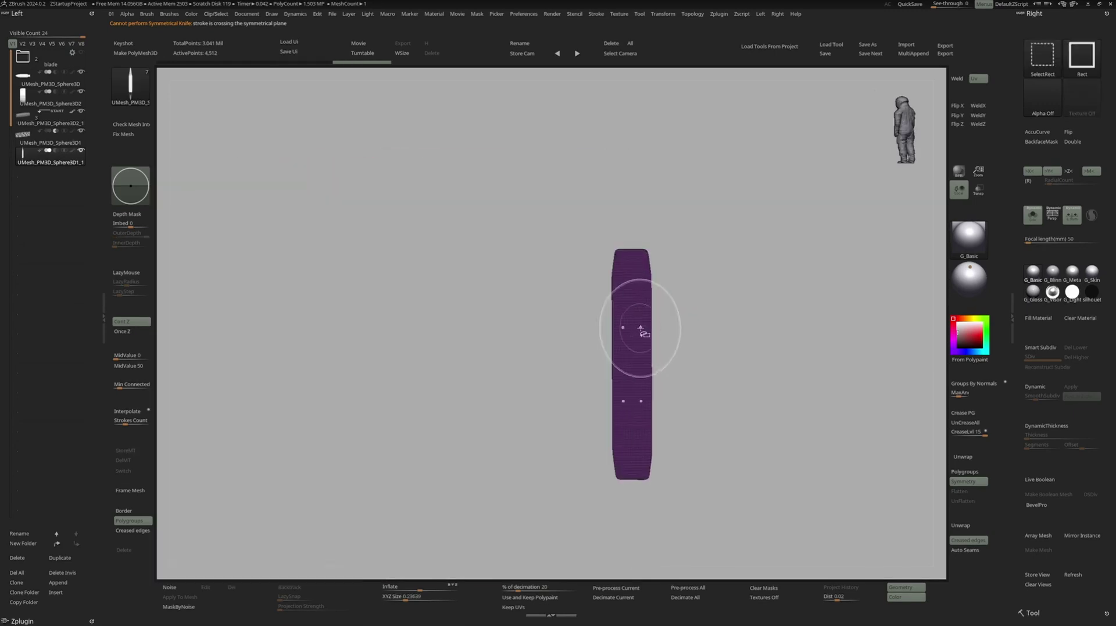
- Delete the hidden geometry of the blade copy and rebuild the remaining end face with ZRemesher
left_click(674, 332, "ctrl")
key("4")
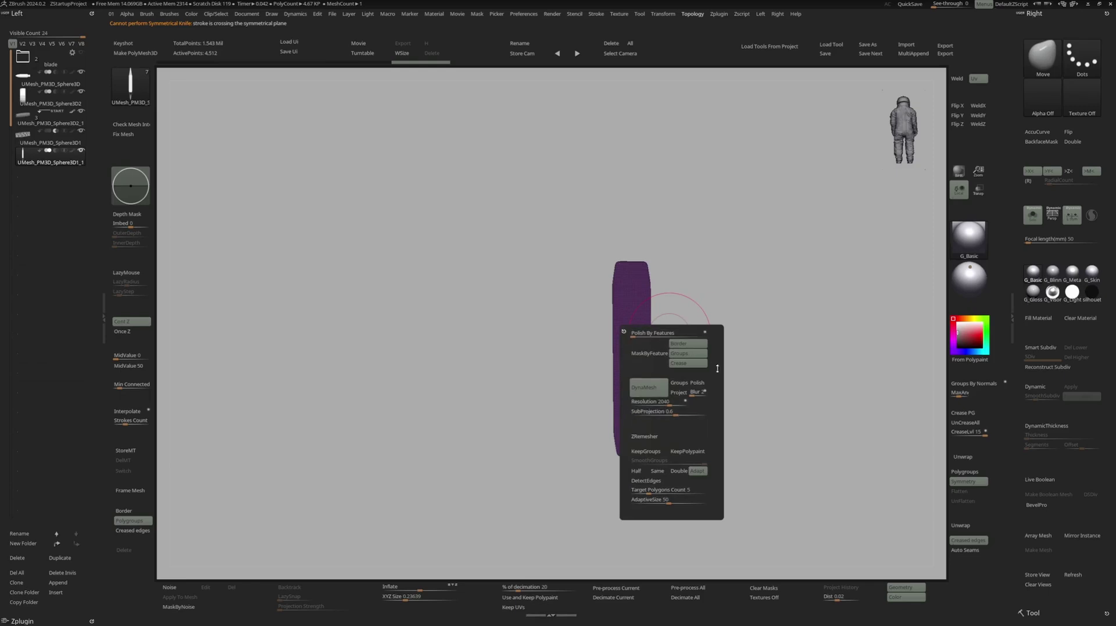
left_click(651, 438)
key("w")
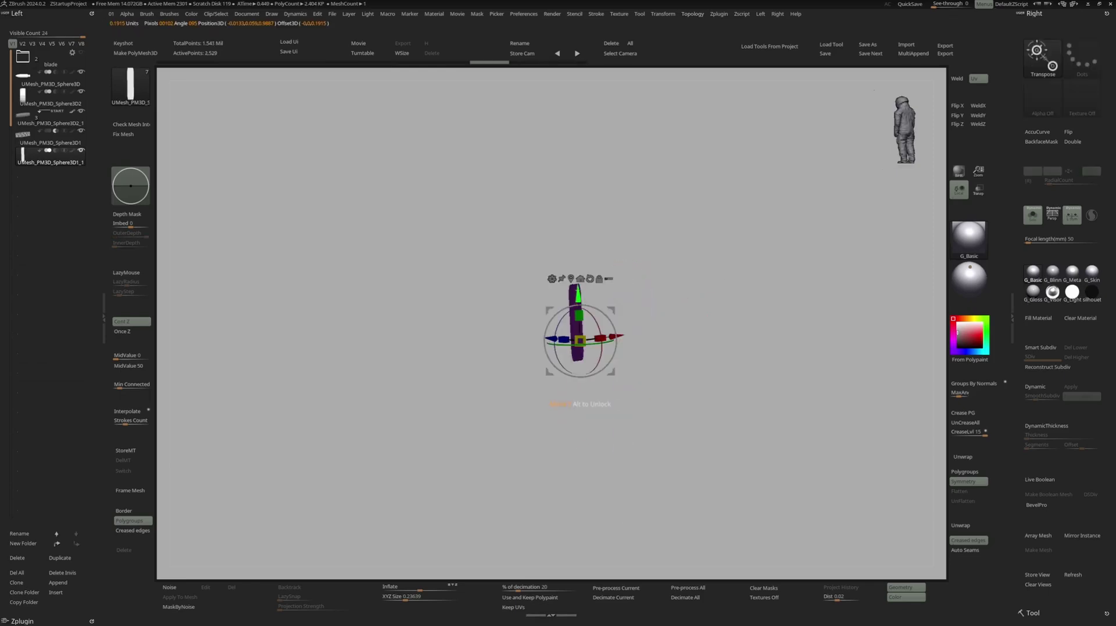
- Centre the gizmo on the remeshed face, bring back the other dagger parts and scale the face up past the blade's outline
left_click(571, 278)
key("alt+s")
left_click_drag(576, 321, 646, 321)
key("q")
right_click_drag(647, 321, 698, 323)
right_click_drag(573, 322, 557, 323, "shift")
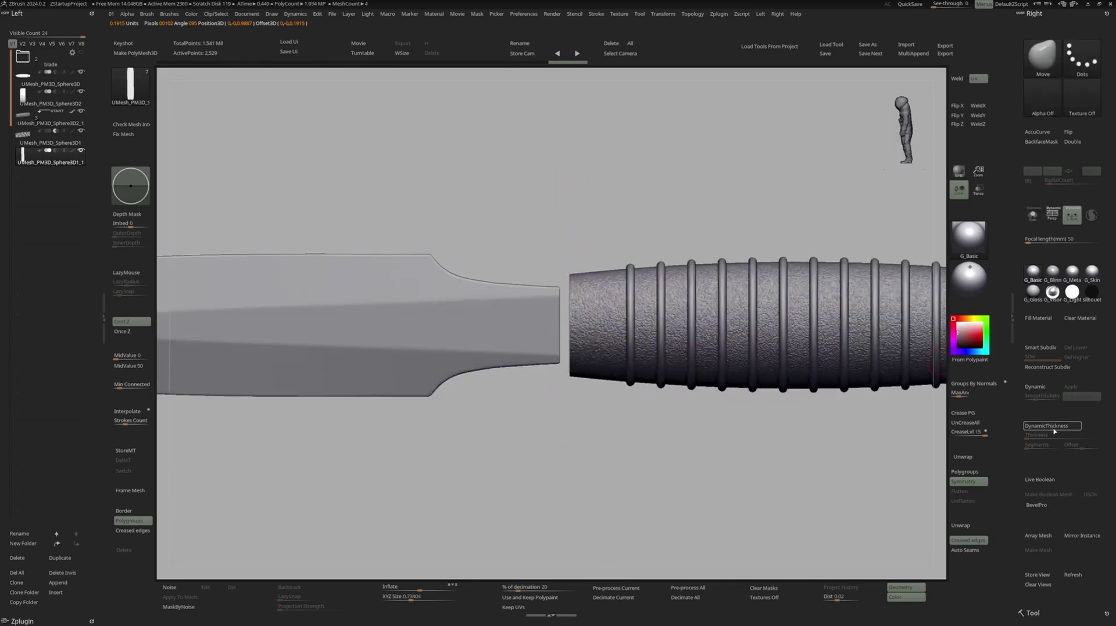
- Give the face a dynamic thickness of 0.03203 and shift it along the dagger between blade and handle
key("d")
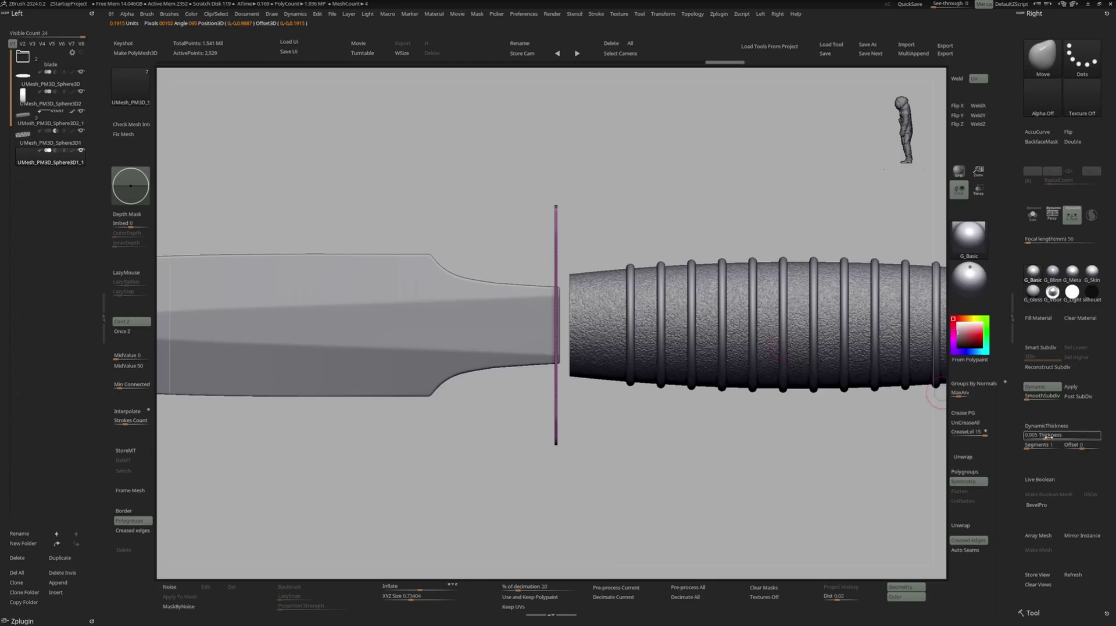
left_click_drag(1038, 434, 1042, 434)
key("w")
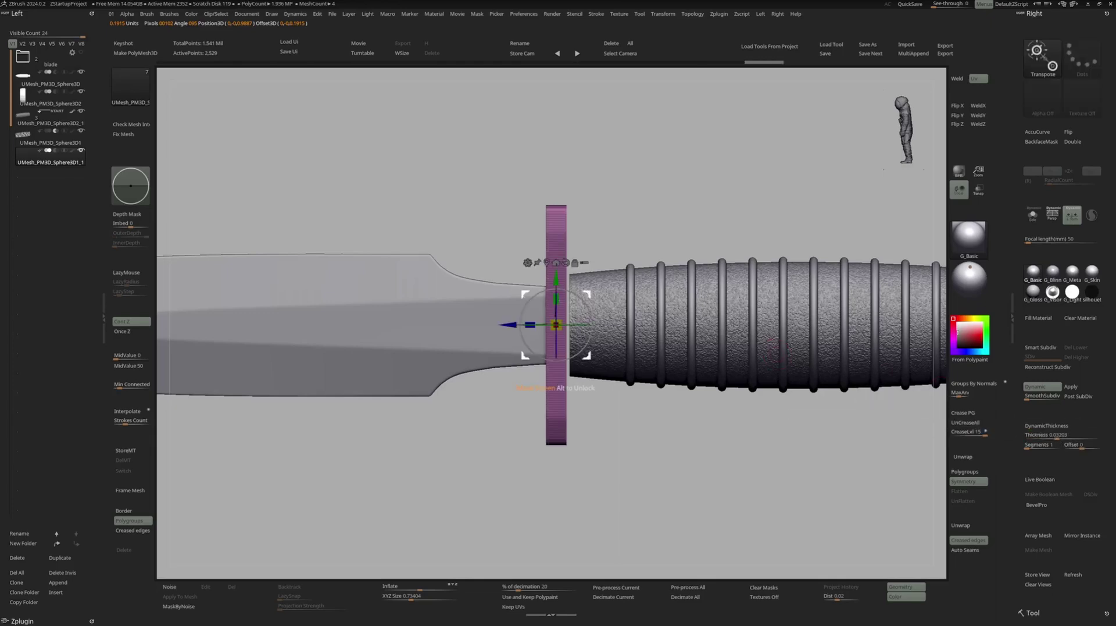
left_click_drag(510, 325, 518, 324)
key("q")
right_click_drag(518, 308, 544, 314)
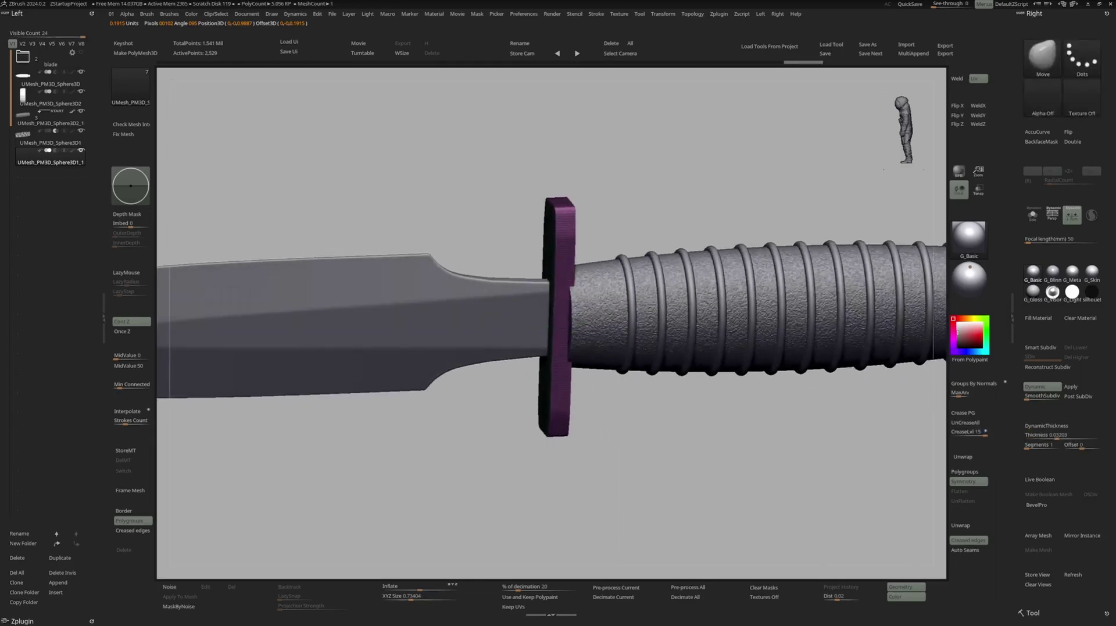
- Apply the dynamic thickness to the guard mesh and fine-tune the guard's size and position against the handle
key("w")
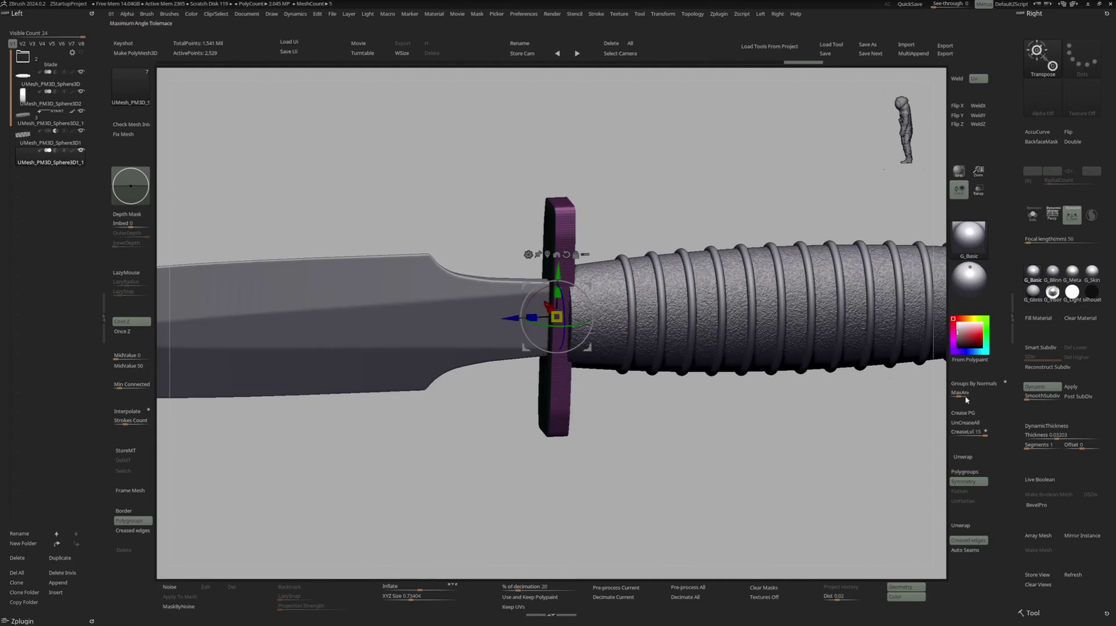
left_click(1074, 390)
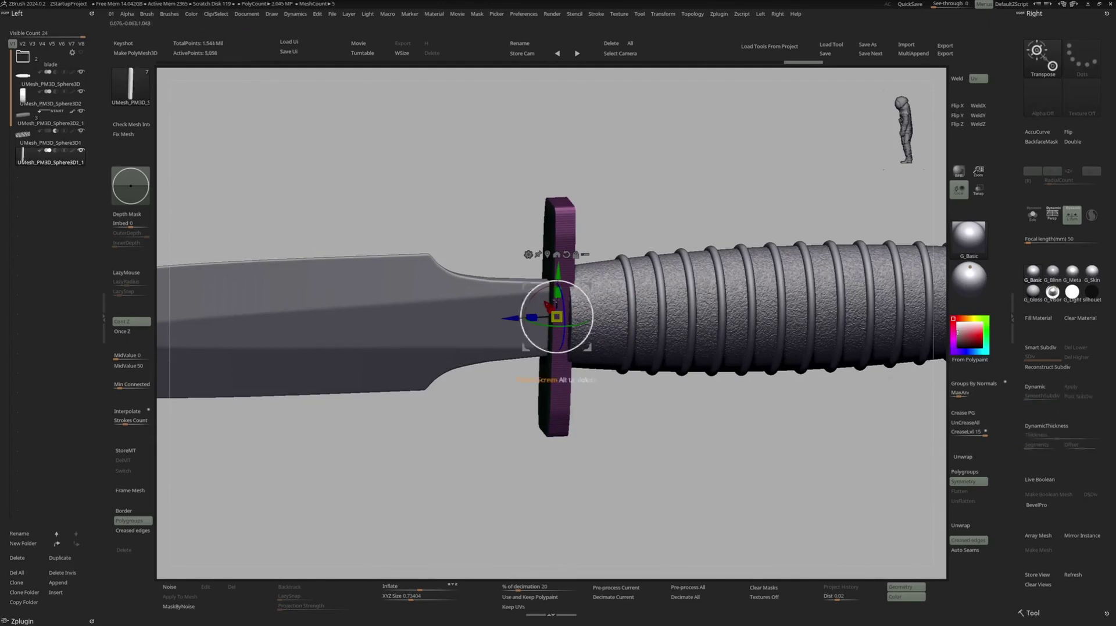
right_click_drag(538, 305, 527, 320)
left_click_drag(510, 315, 507, 316)
right_click_drag(507, 316, 573, 323)
left_click_drag(550, 319, 562, 314)
key("q")
right_click_drag(562, 314, 542, 315, "shift")
key("w")
key("q")
- Isolate the guard, apply dynamic subdivision to its mesh and delete the lower subdivision levels
right_click_drag(587, 274, 526, 291)
key("shift+f")
mouse_move(526, 291)
right_mouse_down("shift")
mouse_move(620, 260)
mouse_move(609, 278)
mouse_move(638, 277)
mouse_move(635, 288)
mouse_move(582, 291)
mouse_move(626, 294)
right_mouse_up("shift")
key("alt+s")
key("f")
key("d")
key("shift+f")
right_click_drag(713, 305, 668, 233)
right_click_drag(669, 233, 832, 296, "ctrl")
left_click(1071, 387)
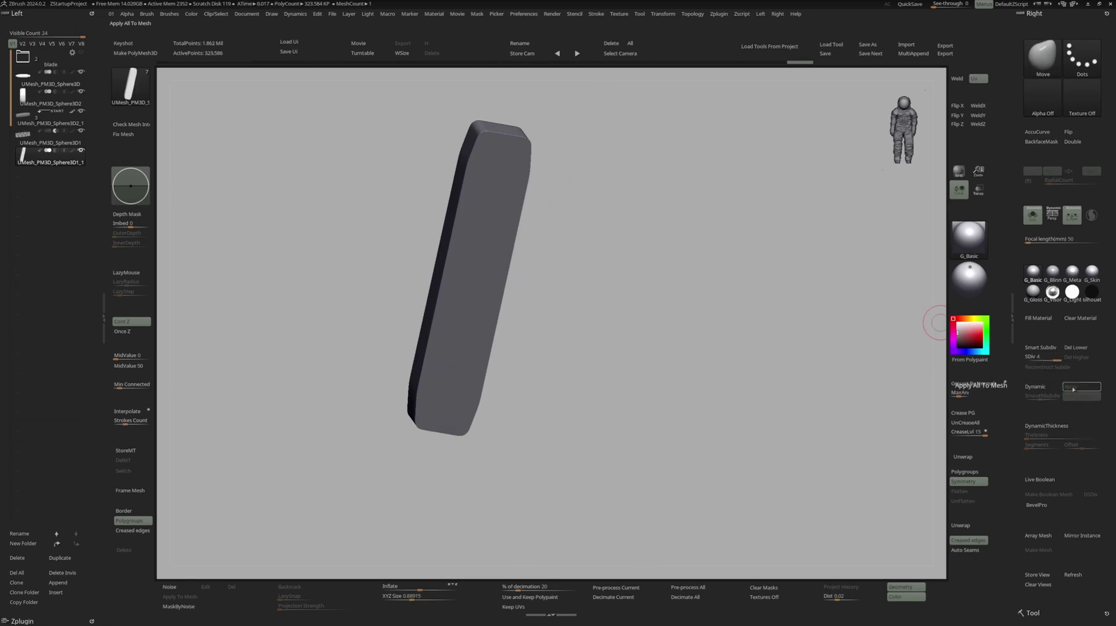
left_click(1076, 348)
- Cut a concave curve into the guard's handle side with the KnifeCurve brush and mirror it with WeldY
mouse_move(611, 248)
right_mouse_down("shift")
mouse_move(596, 252)
mouse_move(632, 250)
mouse_move(644, 271)
mouse_move(721, 230)
mouse_move(678, 217)
right_mouse_up("shift")
key("alt+s")
key("2")
left_click(637, 296, "ctrl+shift")
right_click_drag(677, 217, 663, 239, "alt")
key("2")
right_click_drag(583, 150, 584, 149, "ctrl")
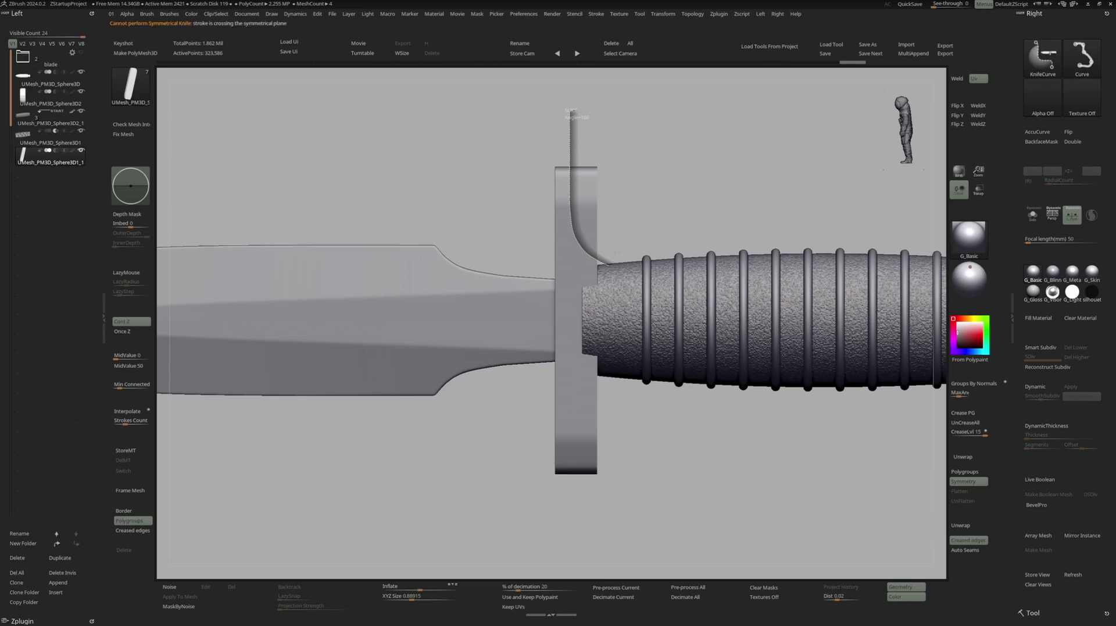
left_click_drag(609, 266, 610, 267, "ctrl+shift")
right_click_drag(610, 266, 631, 260, "alt")
left_click(979, 117)
- Isolate the sliced guard and rebuild it with DynaMesh at resolution 2040
right_click_drag(717, 220, 662, 234)
key("alt+s")
key("shift+f")
key("t")
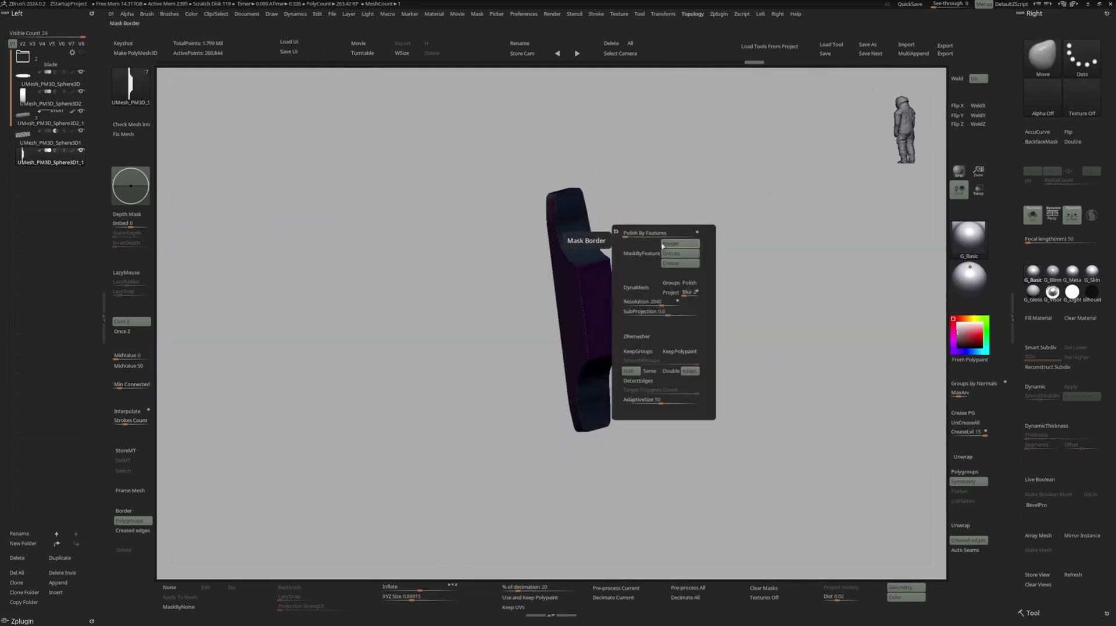
left_click(646, 288)
key("shift+f")
key("space")
- Turn on symmetry, smooth the guard's curved transitions and show the whole dagger again
mouse_move(643, 239)
right_mouse_down("shift")
mouse_move(678, 240)
mouse_move(648, 246)
right_mouse_up("shift")
left_click(608, 254)
key("x")
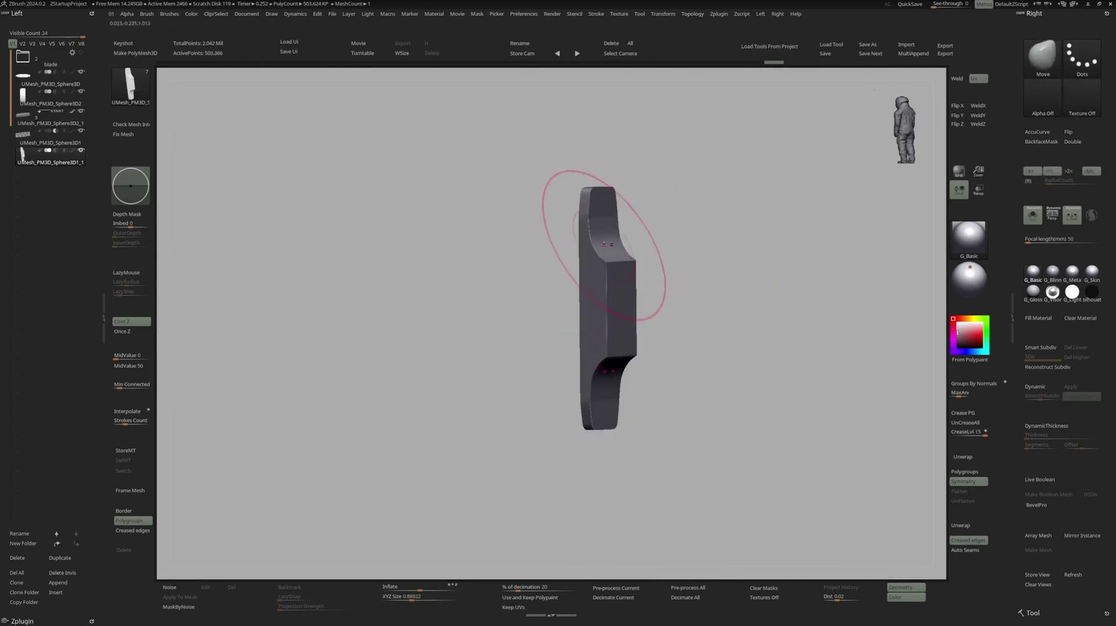
key("shift")
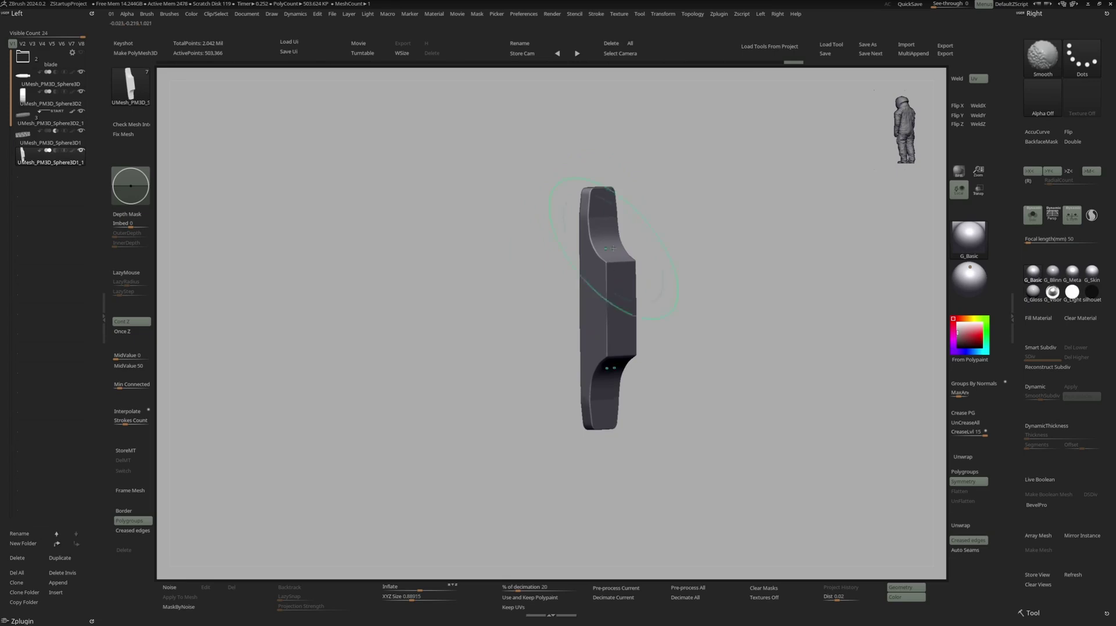
mouse_move(613, 249)
right_mouse_down()
mouse_move(586, 254)
mouse_move(598, 235)
mouse_move(576, 191)
right_mouse_up()
right_click_drag(574, 367, 477, 349)
key("alt+s")
mouse_move(652, 279)
right_mouse_down()
mouse_move(621, 296)
mouse_move(624, 244)
mouse_move(491, 369)
mouse_move(532, 355)
right_mouse_up()
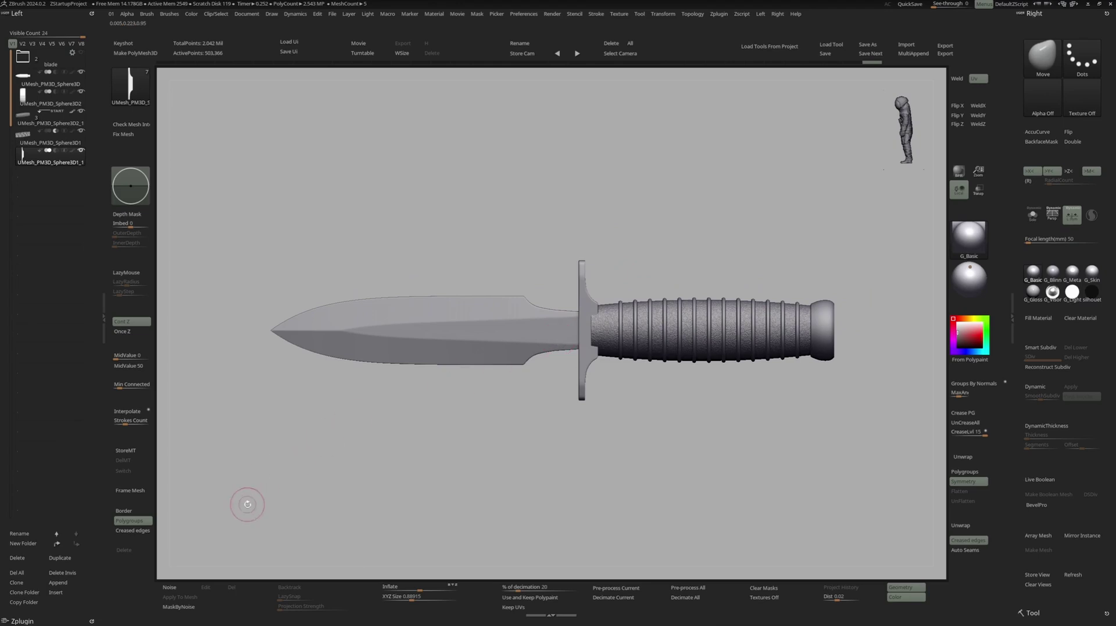
- Append a Cube3D subtool to the dagger and scale it into a block with the gizmo
left_click(63, 585)
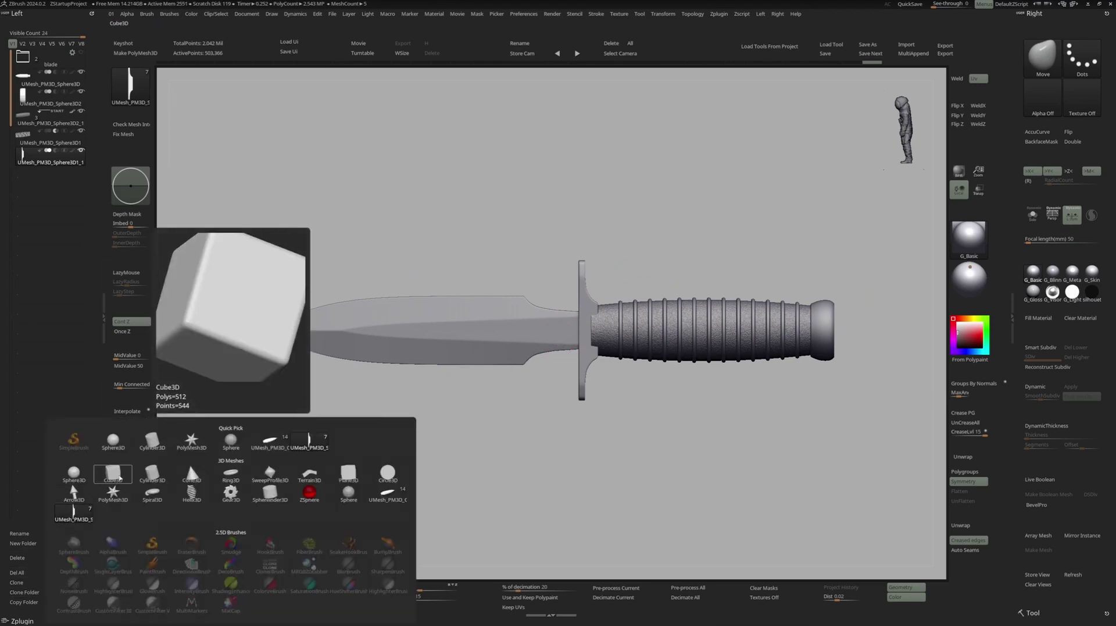
left_click(111, 474)
left_click(28, 177)
key("w")
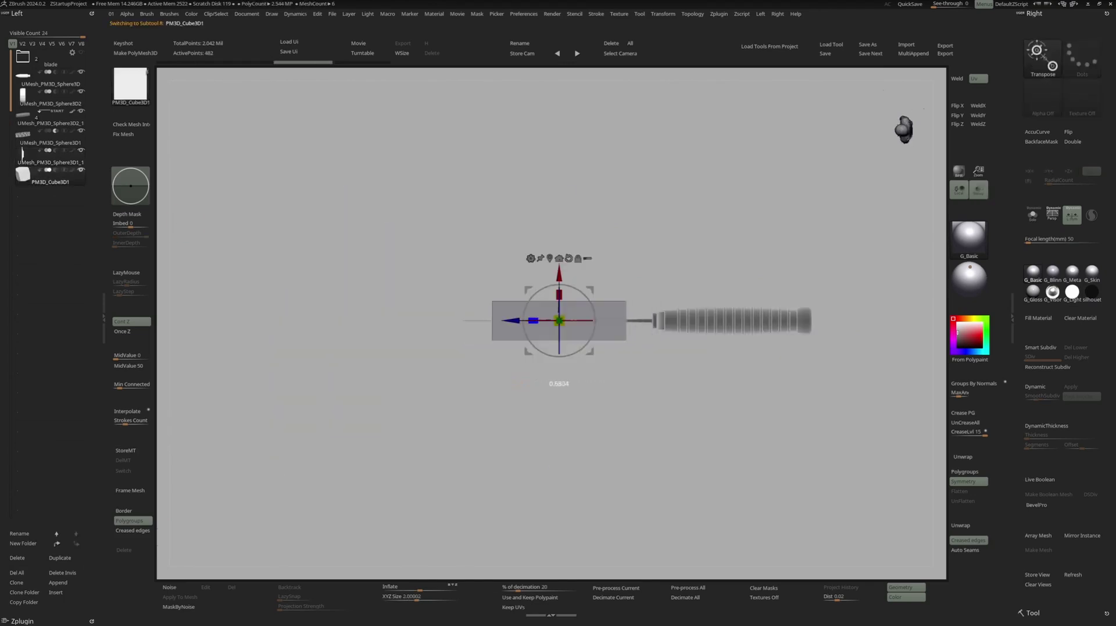
left_click_drag(534, 321, 684, 334)
- Reset the gizmo on the block and position the block beside the guard
right_click_drag(684, 334, 621, 372)
key("alt+s")
key("shift+f")
left_click_drag(620, 366, 542, 390, "alt")
left_click(588, 393, "alt")
left_click_drag(592, 424, 590, 406)
- Turn off local symmetry and mirror the block to the opposite side of the guard
right_click_drag(677, 308, 726, 380)
key("shift+f")
key("alt+s")
key("alt+t")
key("m")
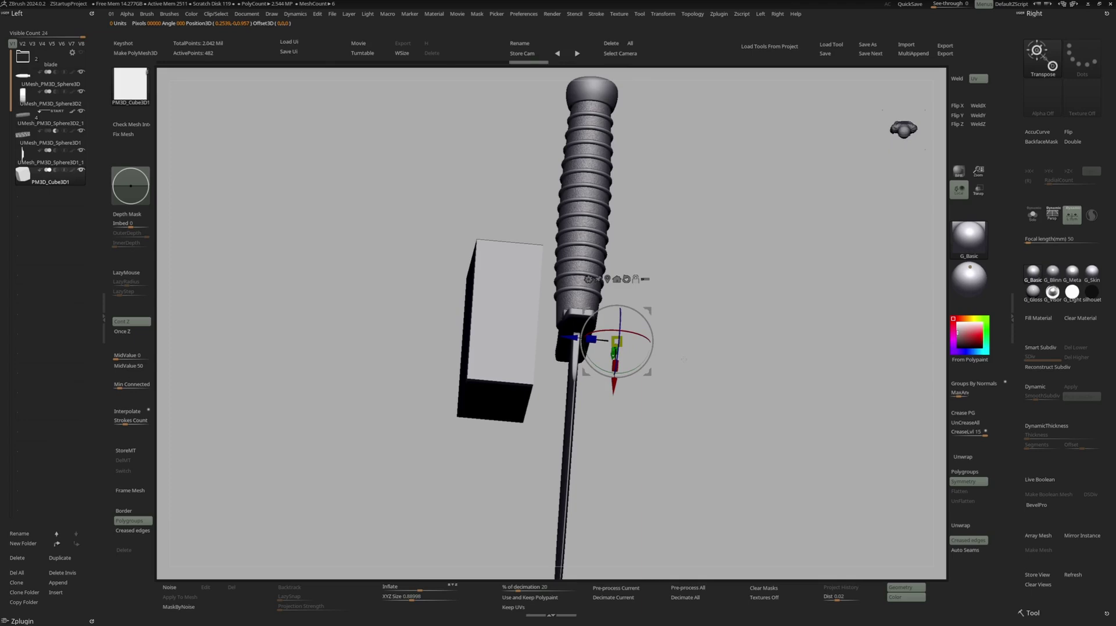
left_click(1082, 215)
key("m")
mouse_move(647, 315)
right_mouse_down("shift")
mouse_move(632, 331)
mouse_move(651, 307)
mouse_move(628, 314)
right_mouse_up("shift")
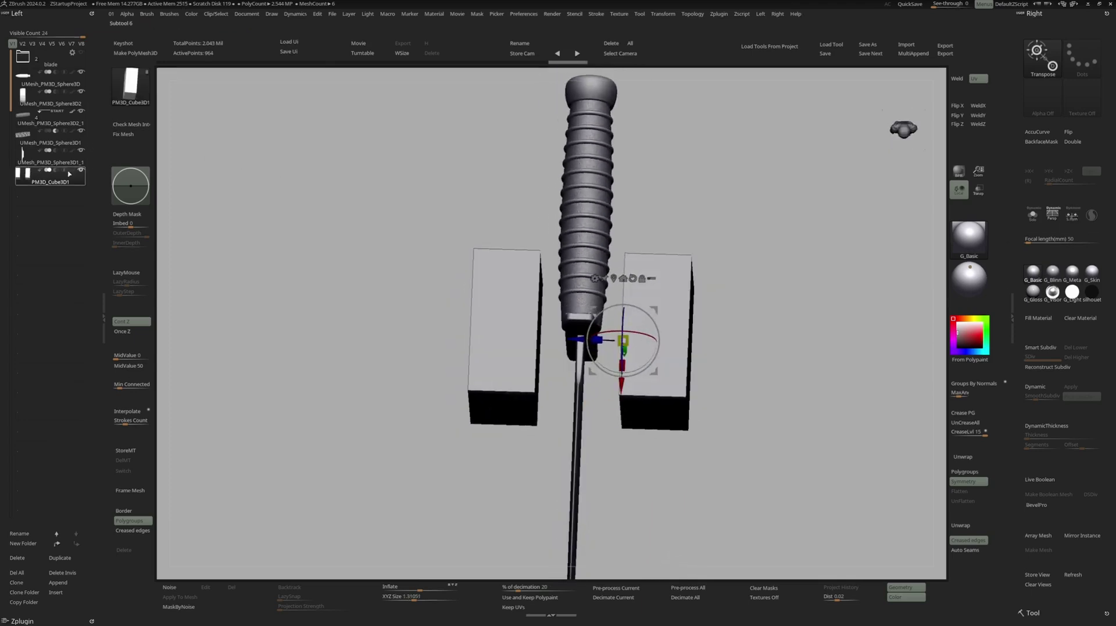
- Set the block subtool to subtract and enable Live Boolean
right_click_drag(493, 266, 532, 251)
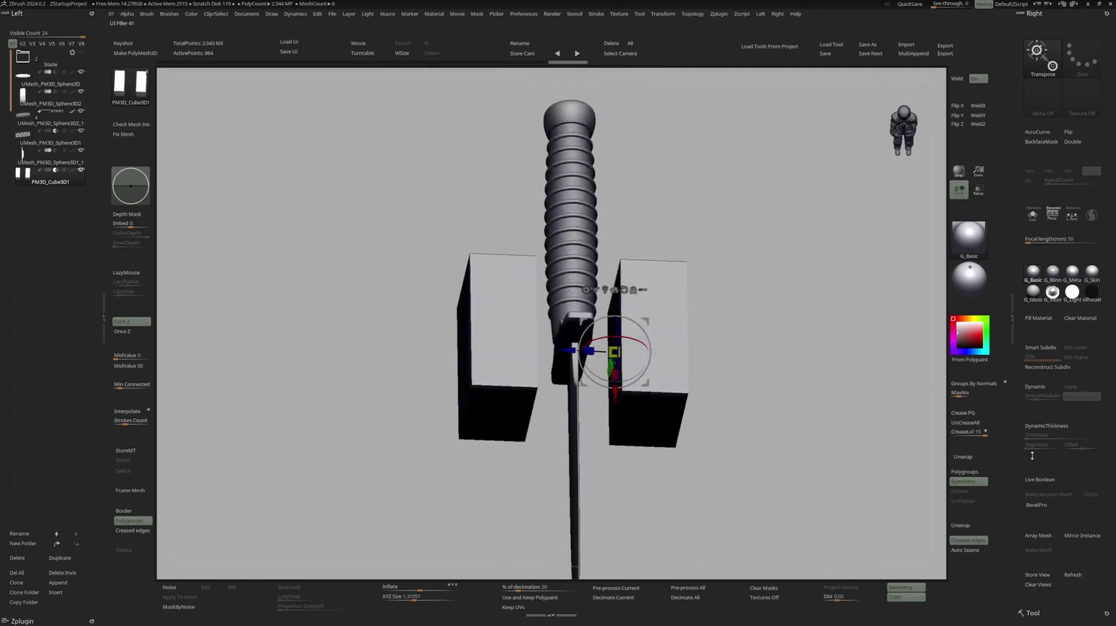
left_click(1041, 487)
right_click_drag(544, 303, 530, 333)
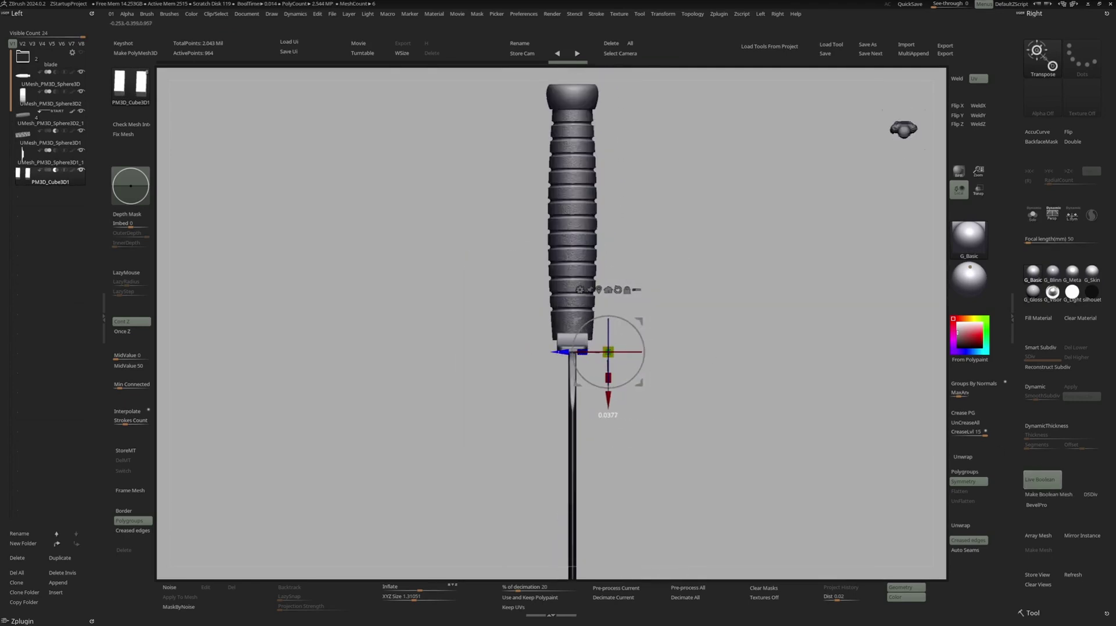
- Move both cutting blocks symmetrically inward and along the dagger so they trim the guard's sides
left_click_drag(554, 352, 566, 352)
right_click_drag(567, 351, 567, 367, "ctrl")
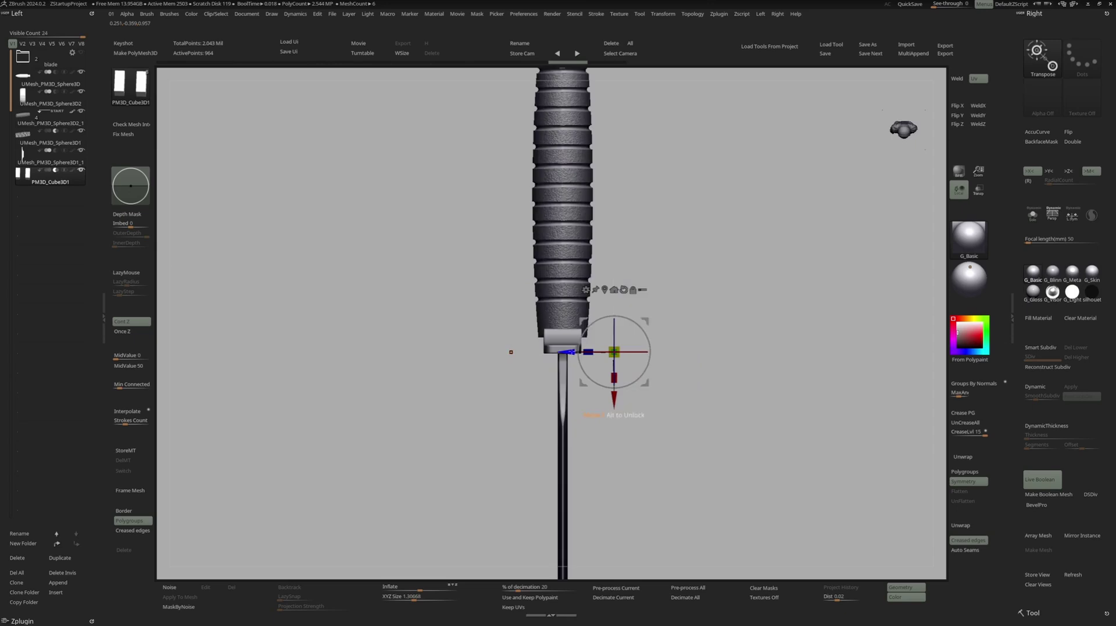
left_click_drag(614, 351, 585, 351)
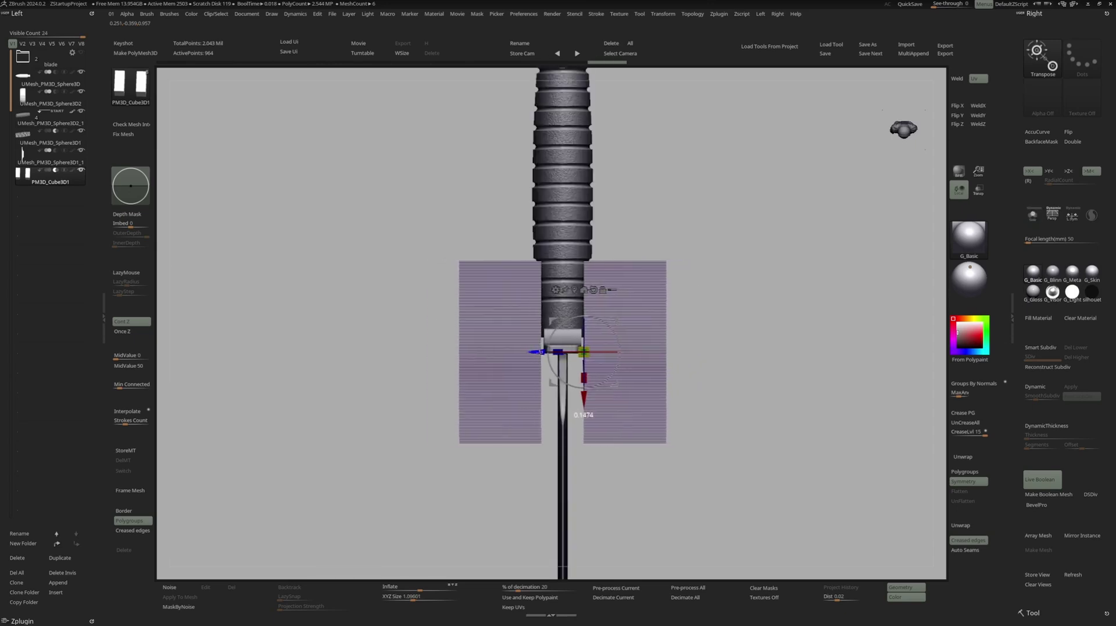
right_click_drag(592, 368, 585, 376, "ctrl")
left_click_drag(583, 379, 583, 345)
left_click_drag(615, 304, 616, 313)
- Move the cutting-block subtool above the guard in the subtool list so that it cuts only the guard
key("q")
mouse_move(645, 334)
right_mouse_down()
mouse_move(640, 282)
mouse_move(546, 279)
mouse_move(582, 260)
right_mouse_up()
right_click_drag(581, 260, 618, 325)
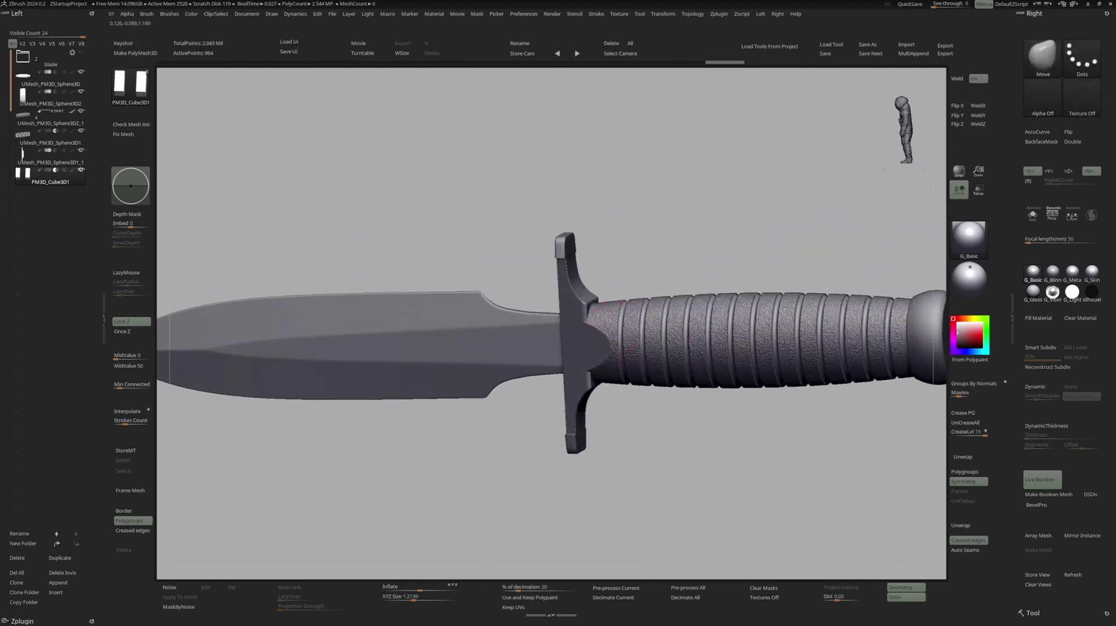
left_click(59, 543)
- Rotate the cutting blocks about 2 degrees around the vertical axis to angle the guard's trimmed sides
right_click_drag(660, 269, 575, 301)
key("w")
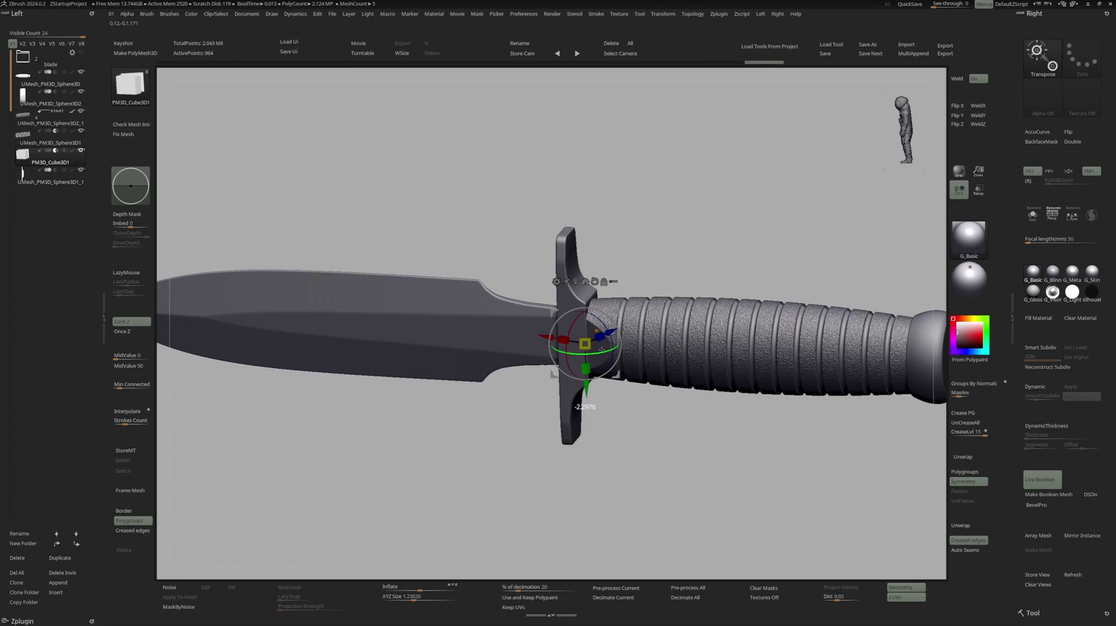
key("q")
mouse_move(602, 349)
right_mouse_down()
mouse_move(613, 318)
mouse_move(609, 352)
mouse_move(572, 354)
mouse_move(607, 298)
mouse_move(523, 304)
mouse_move(590, 319)
mouse_move(604, 343)
mouse_move(587, 335)
mouse_move(593, 317)
mouse_move(607, 327)
right_mouse_up()
key("w")
key("q")
right_click(599, 308)
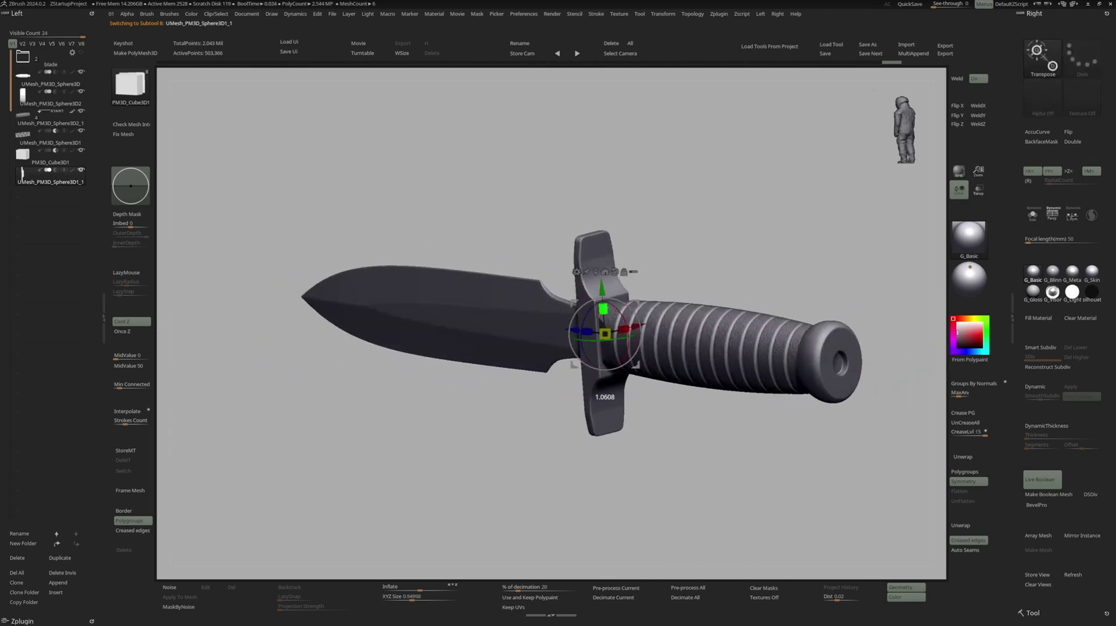
- Stretch the guard vertically by a factor of about 1.06
left_click_drag(603, 315, 604, 311)
key("q")
mouse_move(605, 311)
right_mouse_down()
mouse_move(672, 285)
mouse_move(669, 256)
right_mouse_up()
mouse_move(669, 256)
right_mouse_down()
mouse_move(641, 282)
mouse_move(628, 327)
mouse_move(651, 308)
mouse_move(587, 320)
right_mouse_up()
- Select the blade and slide it along its length towards the guard
left_click(579, 320, "alt")
key("w")
left_click_drag(441, 312, 460, 312)
mouse_move(460, 311)
right_mouse_down()
mouse_move(506, 300)
mouse_move(459, 326)
mouse_move(459, 302)
mouse_move(482, 314)
right_mouse_up()
key("q")
mouse_move(628, 305)
right_mouse_down()
mouse_move(590, 319)
mouse_move(631, 314)
mouse_move(632, 326)
right_mouse_up()
- Create a new 3D text subtool reading "COOL KNIFE BRO CORP." with Text 3D & Vector Shapes
left_click(29, 12)
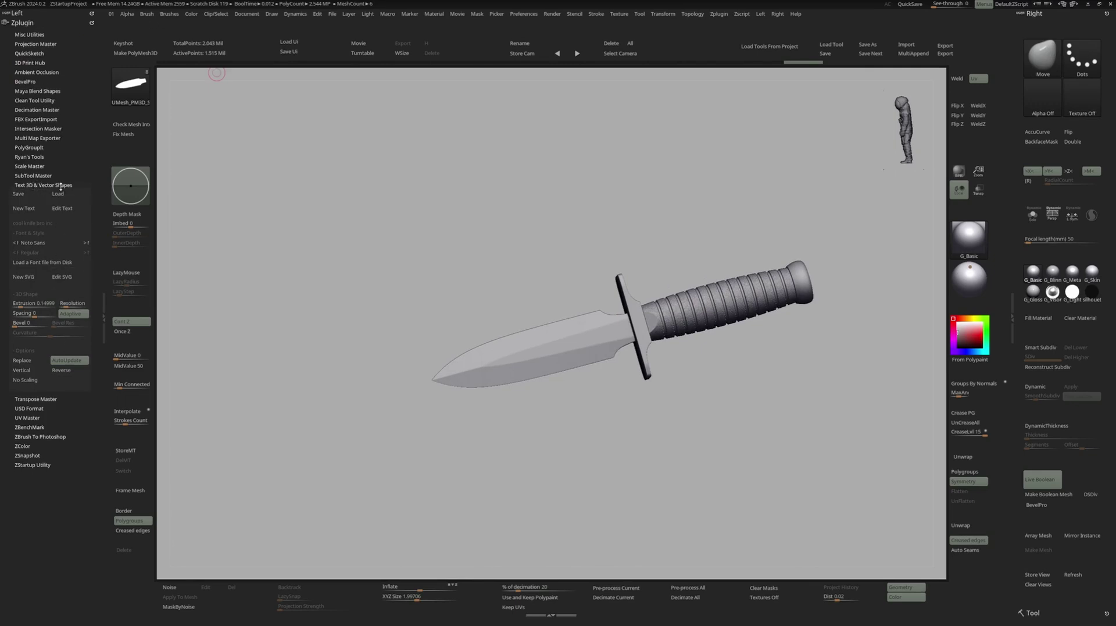
left_click(28, 210)
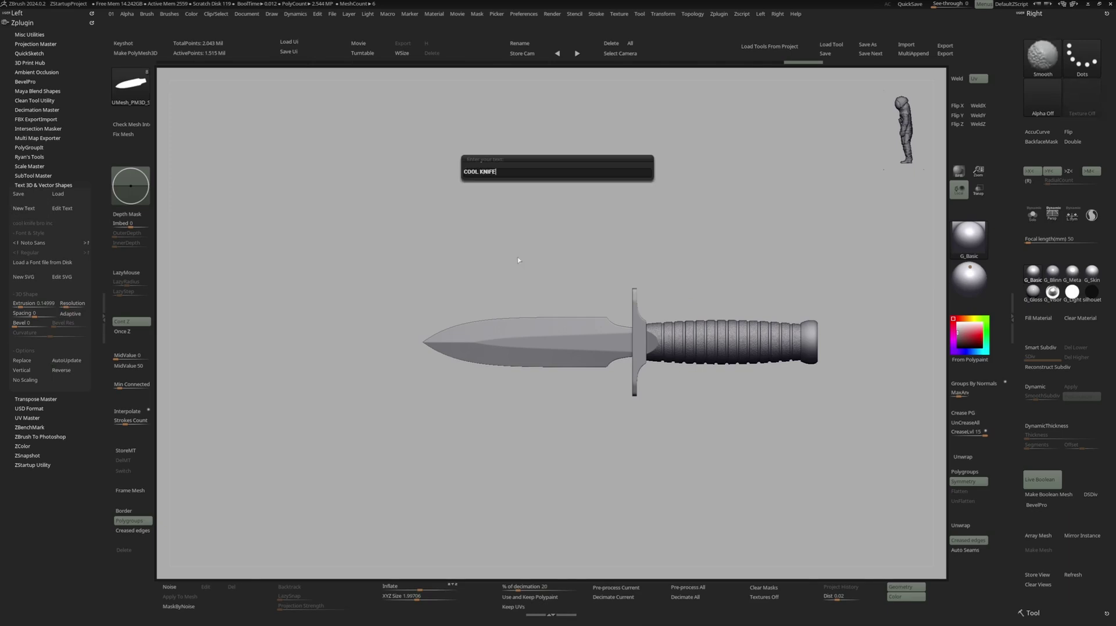
key("Return")
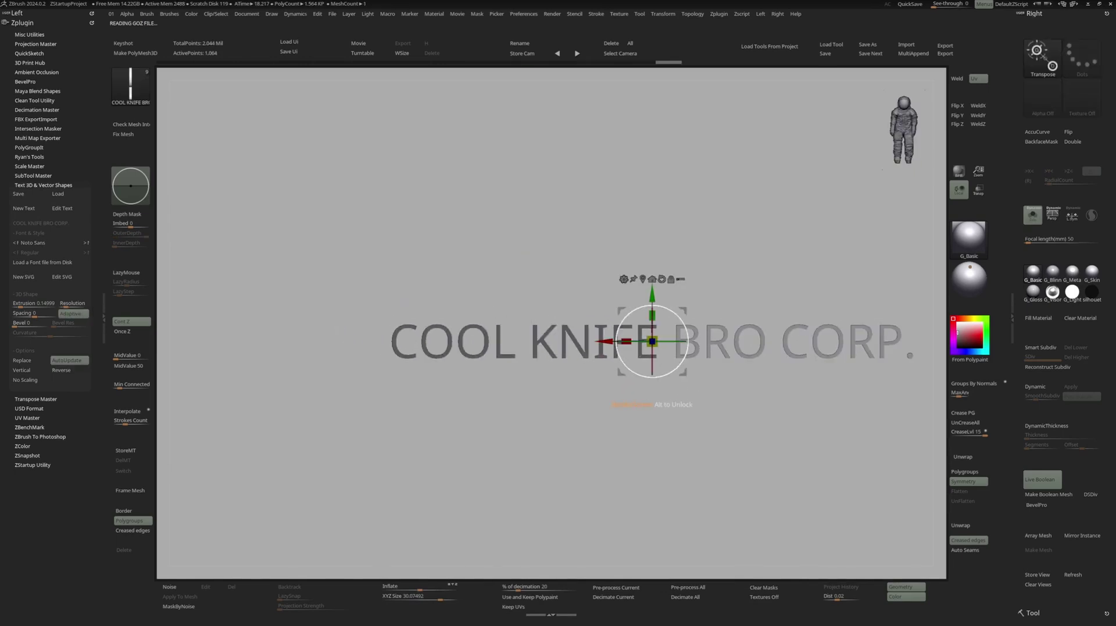
- Move the "BRO CORP." part of the text below "COOL KNIFE" to form two lines
left_click_drag(625, 342, 369, 360)
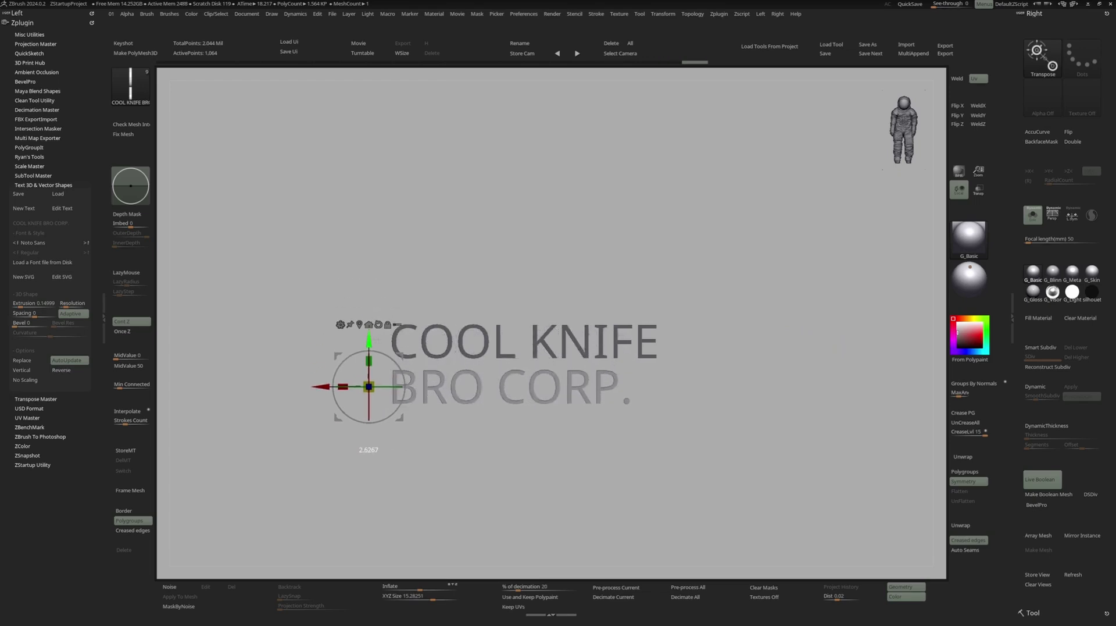
key("q")
key("w")
- Scale the two-line text down and place it on the blade close to the guard
right_click_drag(491, 354, 540, 349, "alt")
right_click_drag(539, 348, 532, 421, "ctrl")
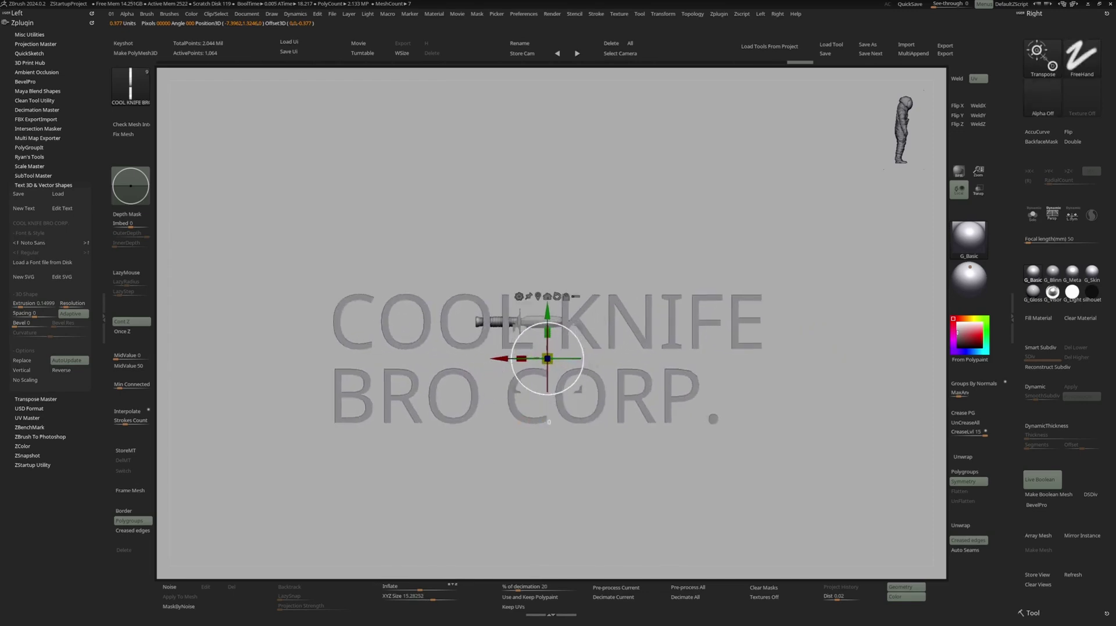
left_click_drag(547, 358, 500, 372)
right_click_drag(544, 352, 544, 407, "ctrl")
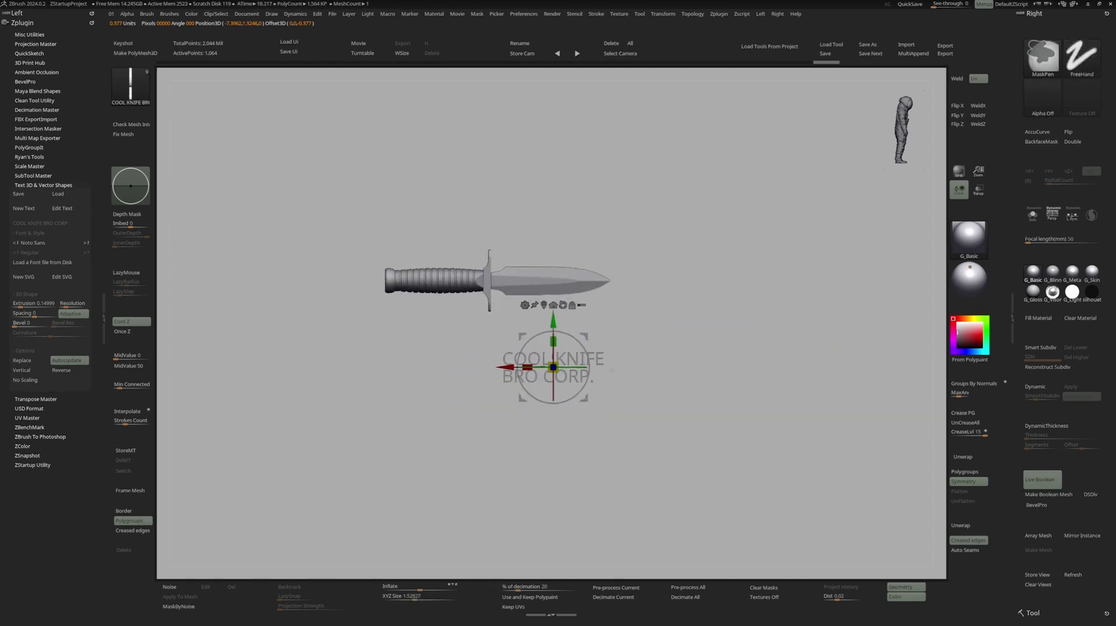
left_click_drag(585, 336, 542, 249)
right_click_drag(542, 249, 541, 331)
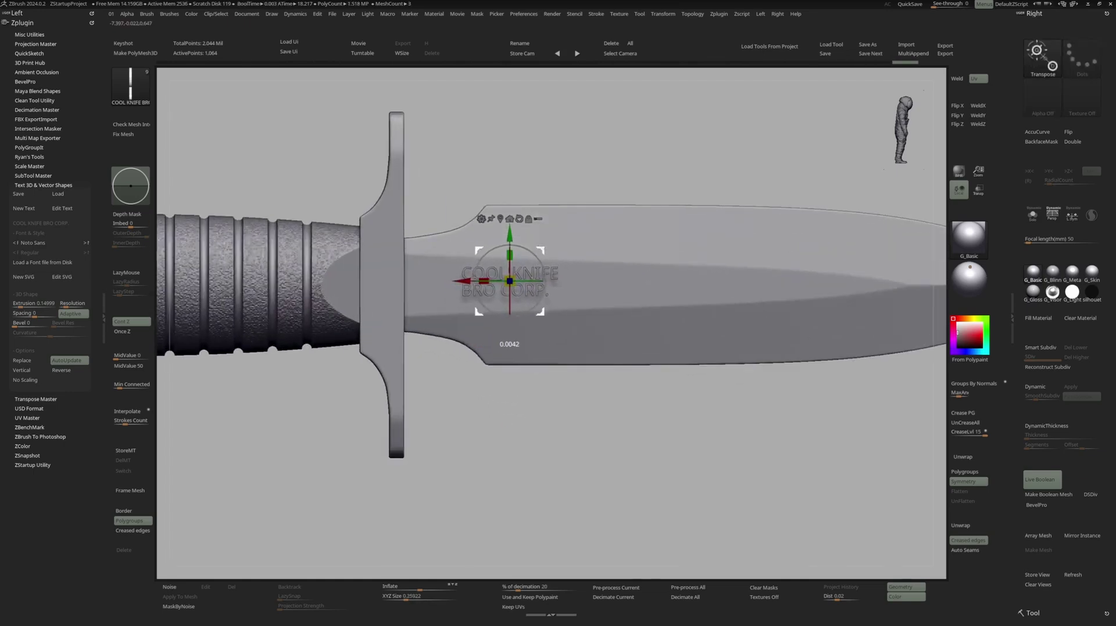
- Pick a grey colour and align the text with the blade's bevelled surface
left_click(957, 335)
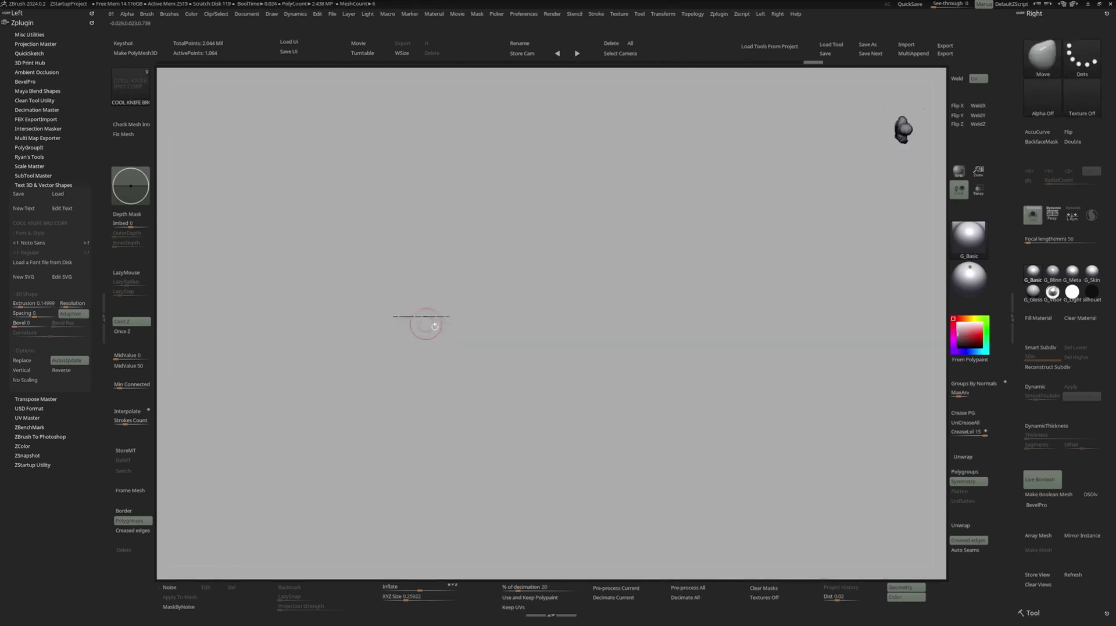
right_click_drag(426, 324, 535, 337, "alt")
mouse_move(535, 337)
right_mouse_down("ctrl")
mouse_move(609, 381)
mouse_move(585, 372)
right_mouse_up("ctrl")
key("w")
mouse_move(584, 372)
right_mouse_down()
mouse_move(551, 401)
mouse_move(552, 378)
right_mouse_up()
key("alt+s")
key("q")
right_click_drag(611, 296, 589, 295)
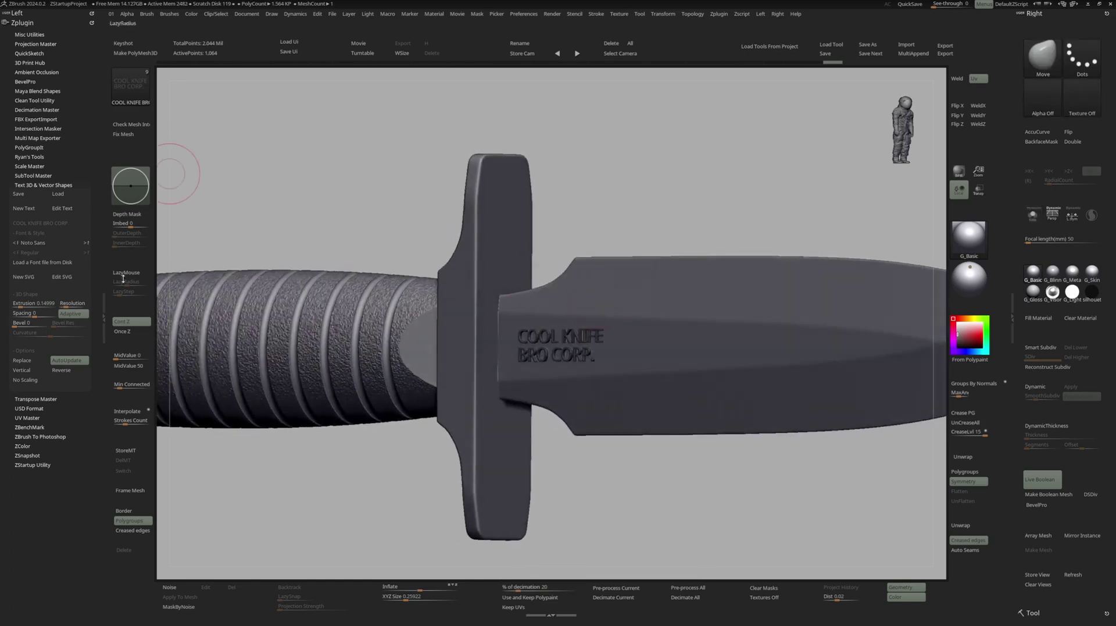
- Set the text subtool to subtract and move it up the subtool list to engrave the blade
left_click(35, 11)
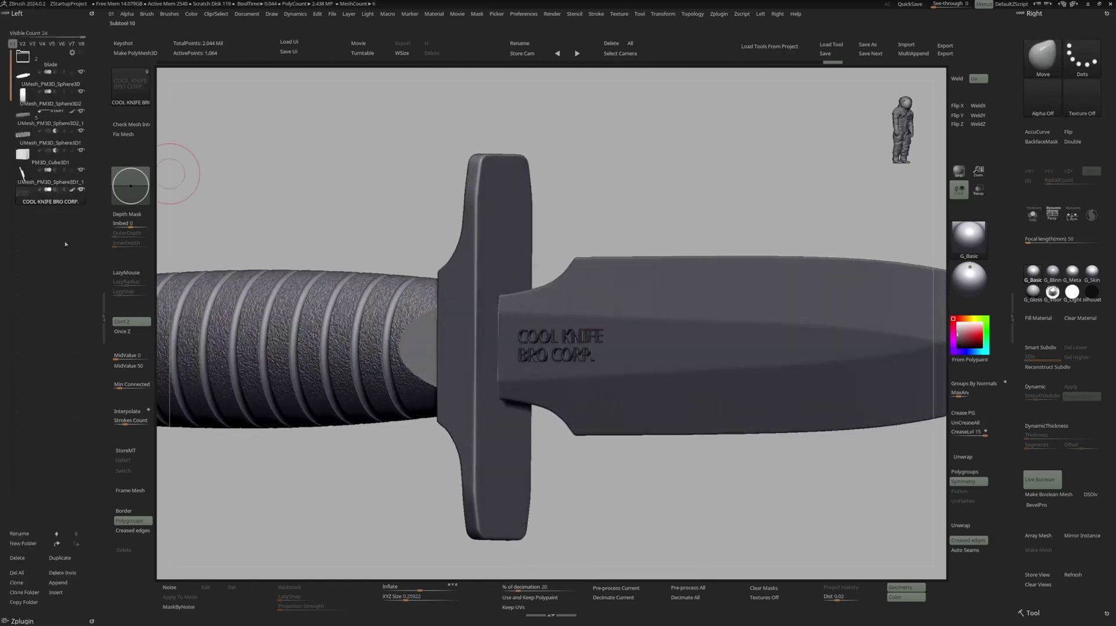
left_click(56, 190)
right_click_drag(507, 247, 483, 245)
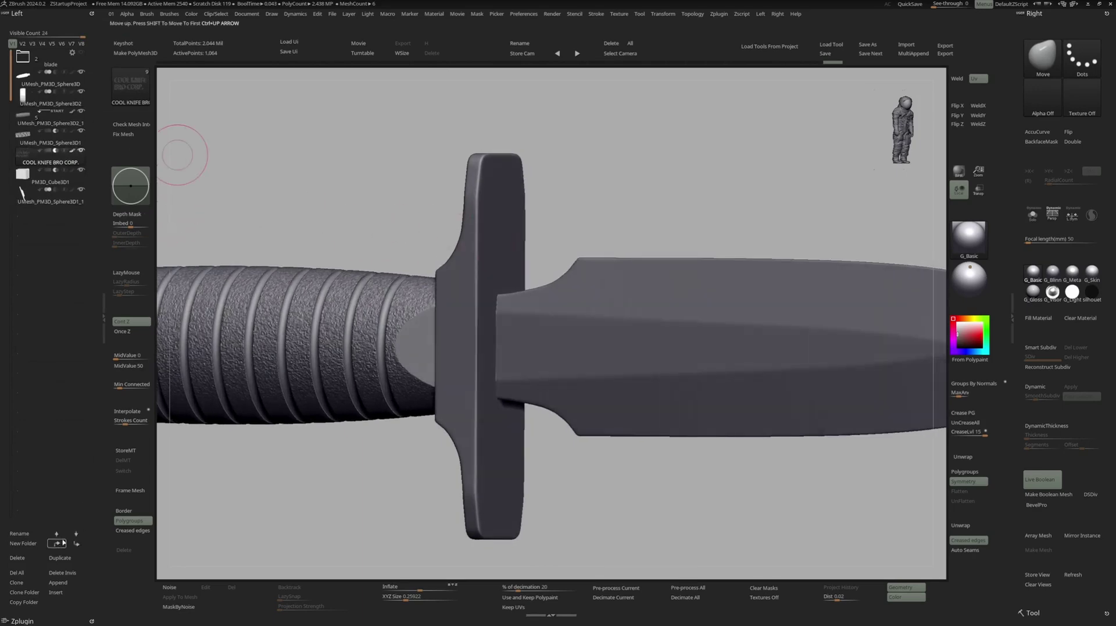
left_click(61, 542)
left_click(61, 542)
left_click(62, 541)
right_click_drag(616, 297, 558, 349)
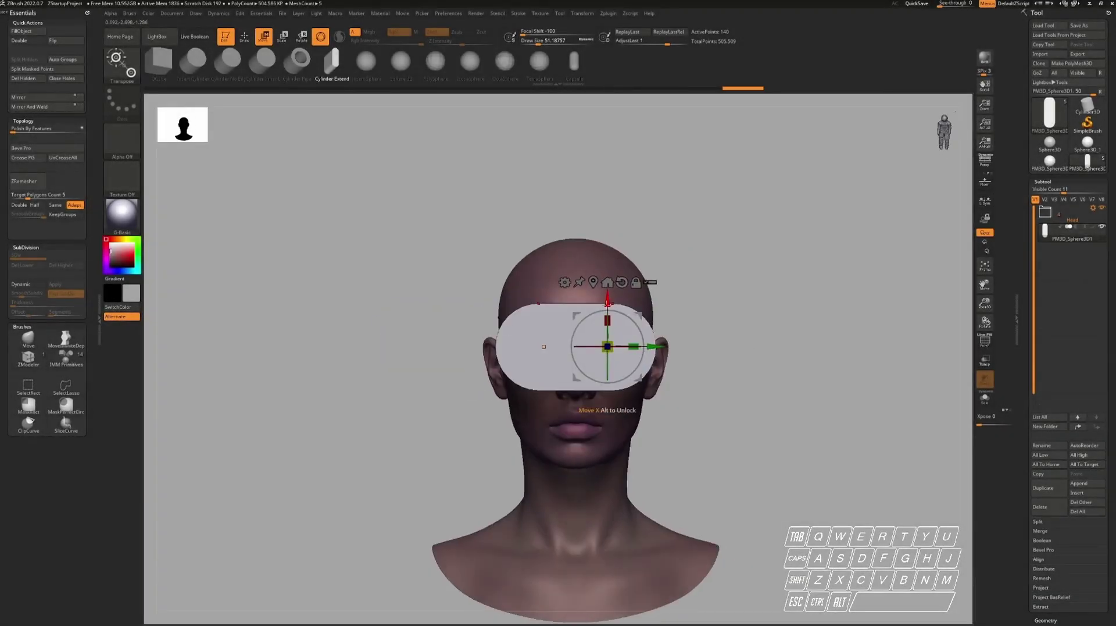
- Nudge the capsule-shaped visor mesh slightly upward over the head's eyes
left_click_drag(608, 302, 608, 297)
right_click_drag(628, 372, 663, 349)
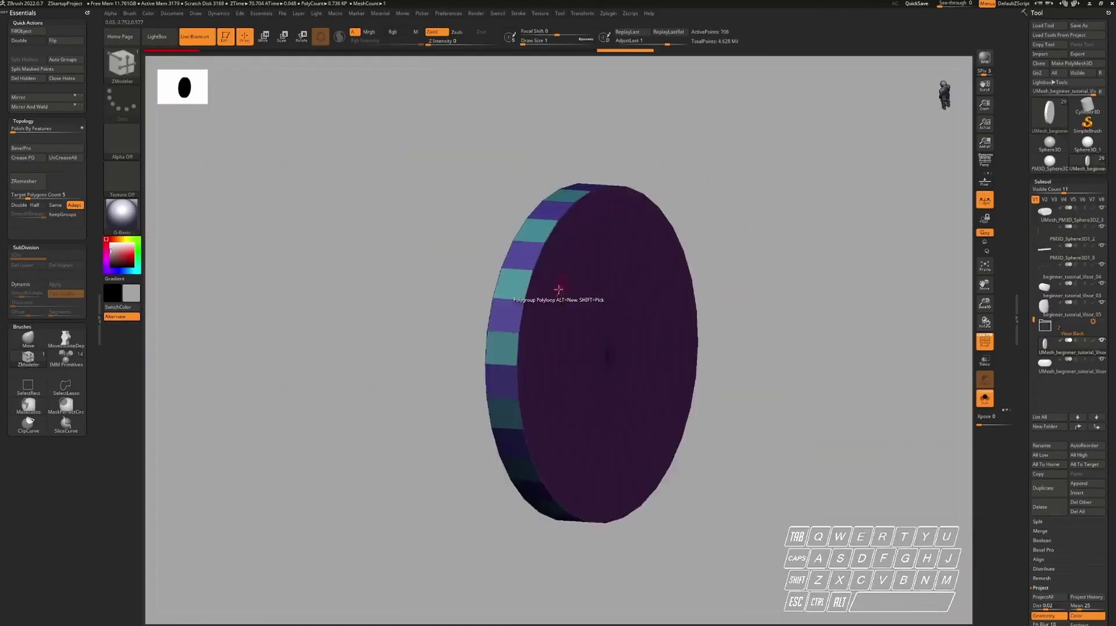
- Extrude the alternating polygroups around the disc's rim outward with ZModeler to form gear teeth
key("space")
left_click(526, 270)
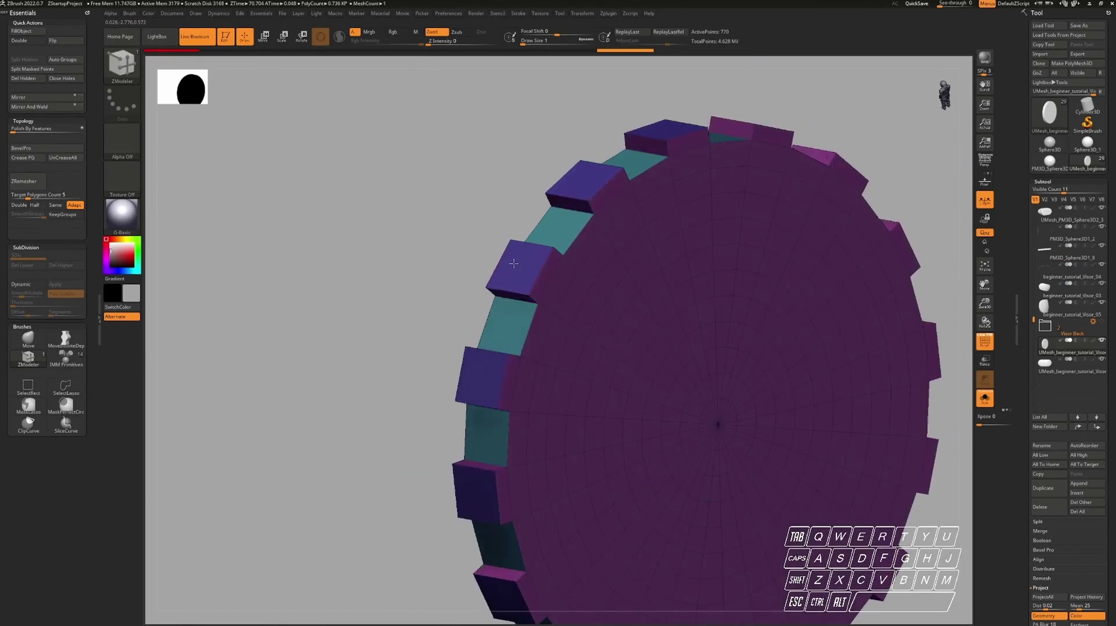